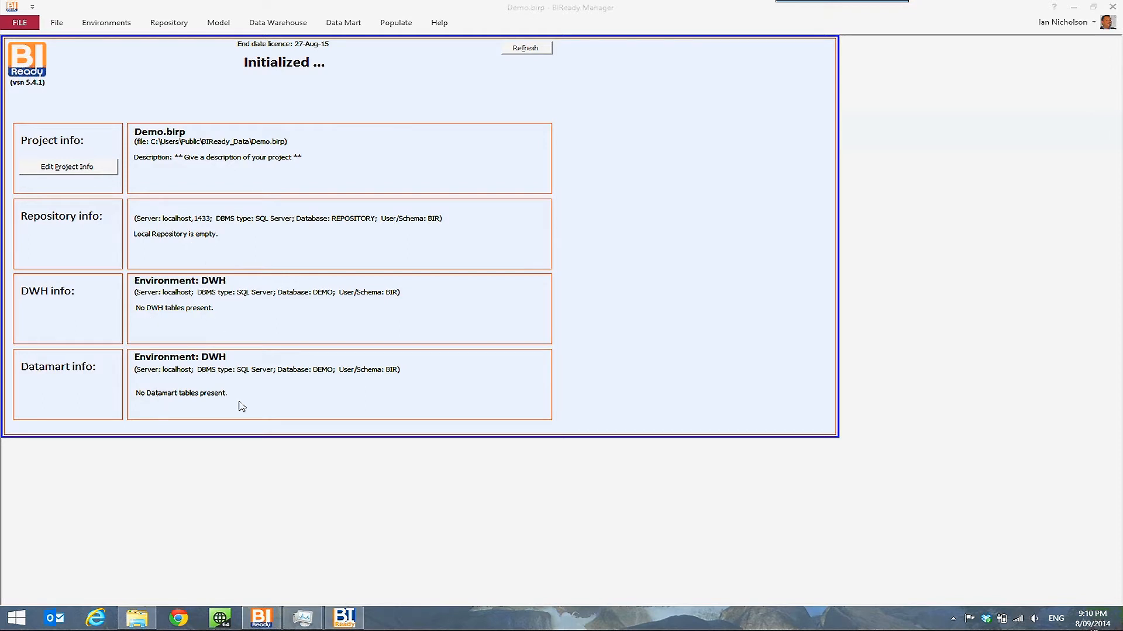
Open the environment management settings and test the connection of the Repository environment
left_click(102, 26)
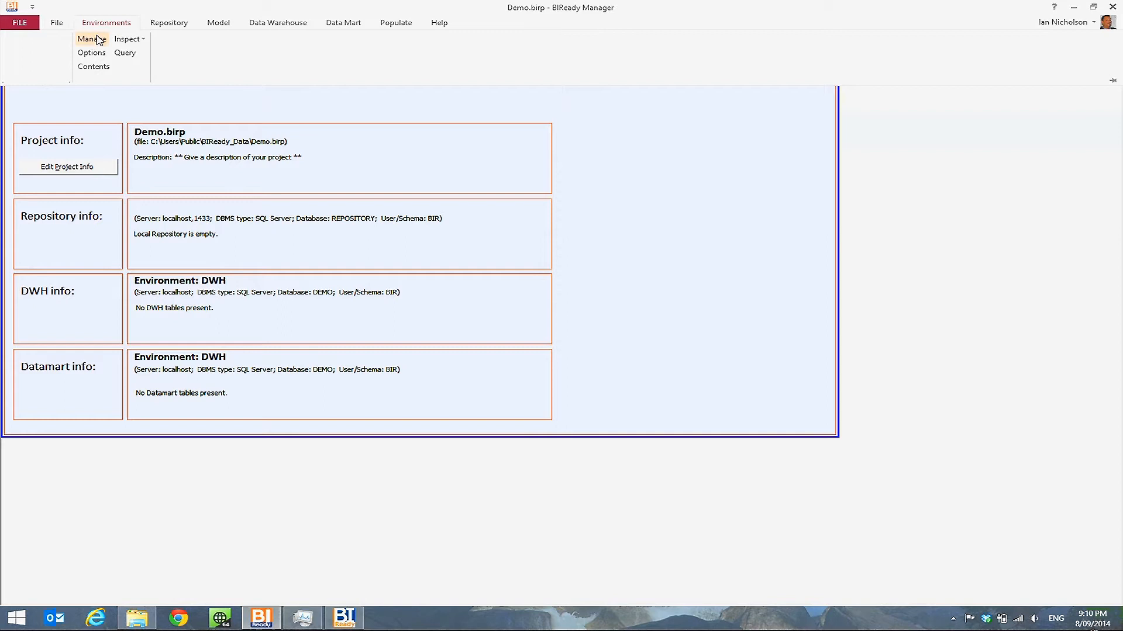
left_click(95, 35)
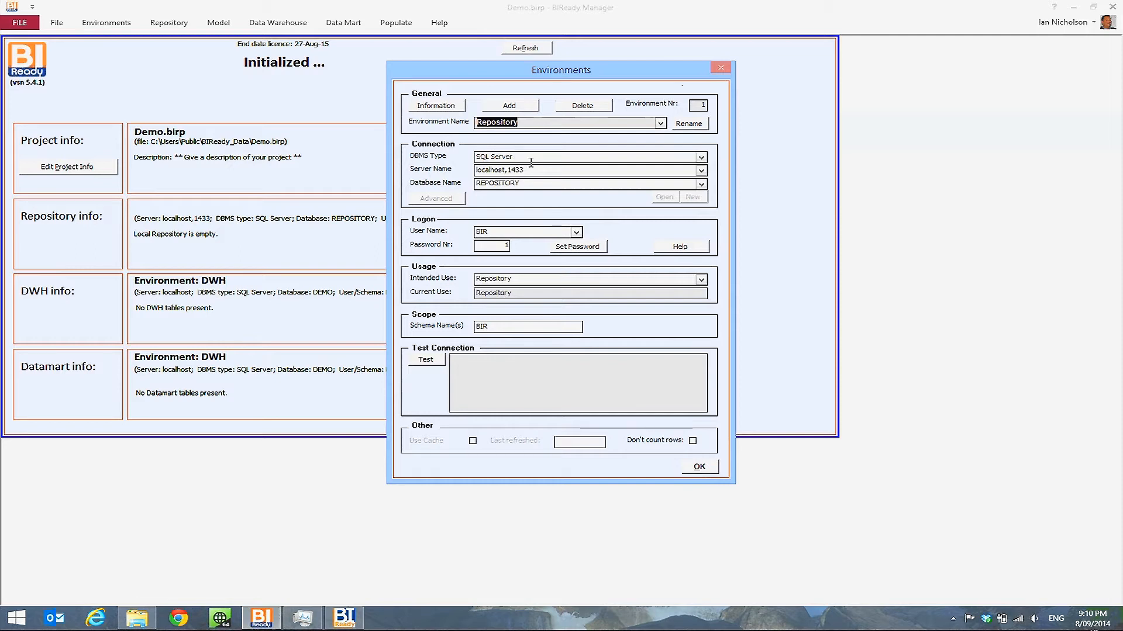
left_click(443, 359)
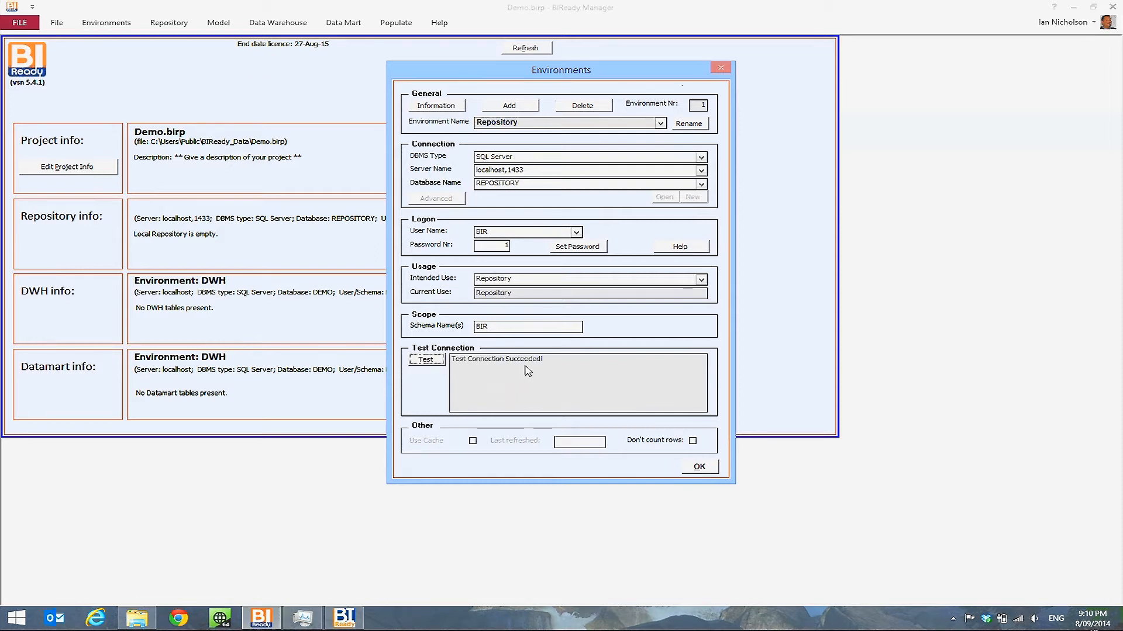
Check the DWH environment, keeping SQL Server as its DBMS type, and test its connection
left_click(660, 123)
left_click(643, 142)
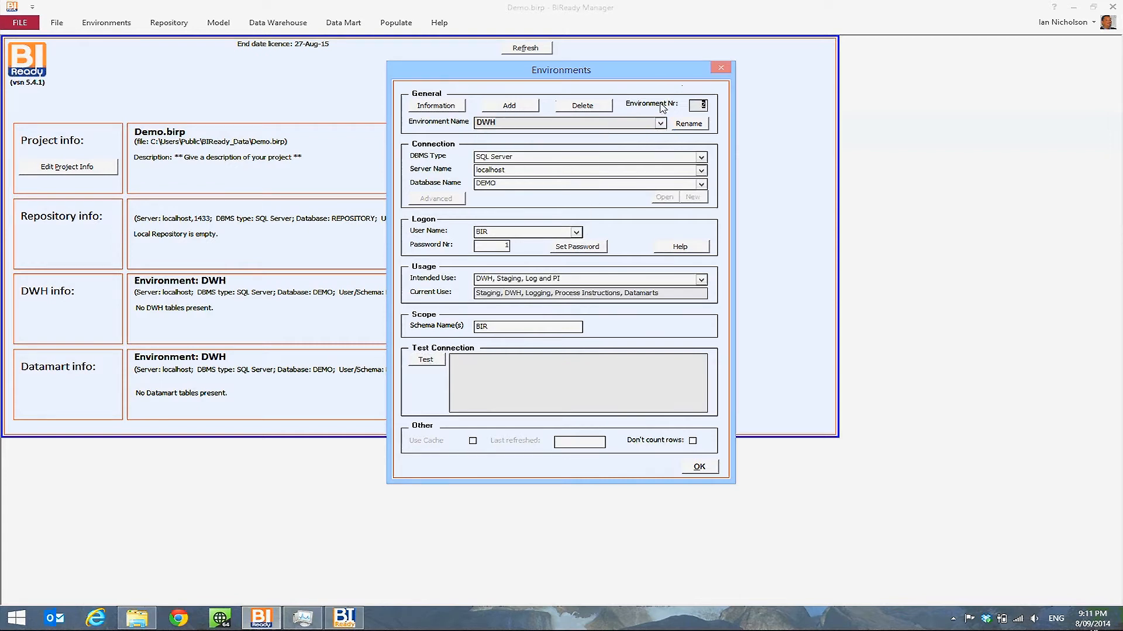
left_click(701, 158)
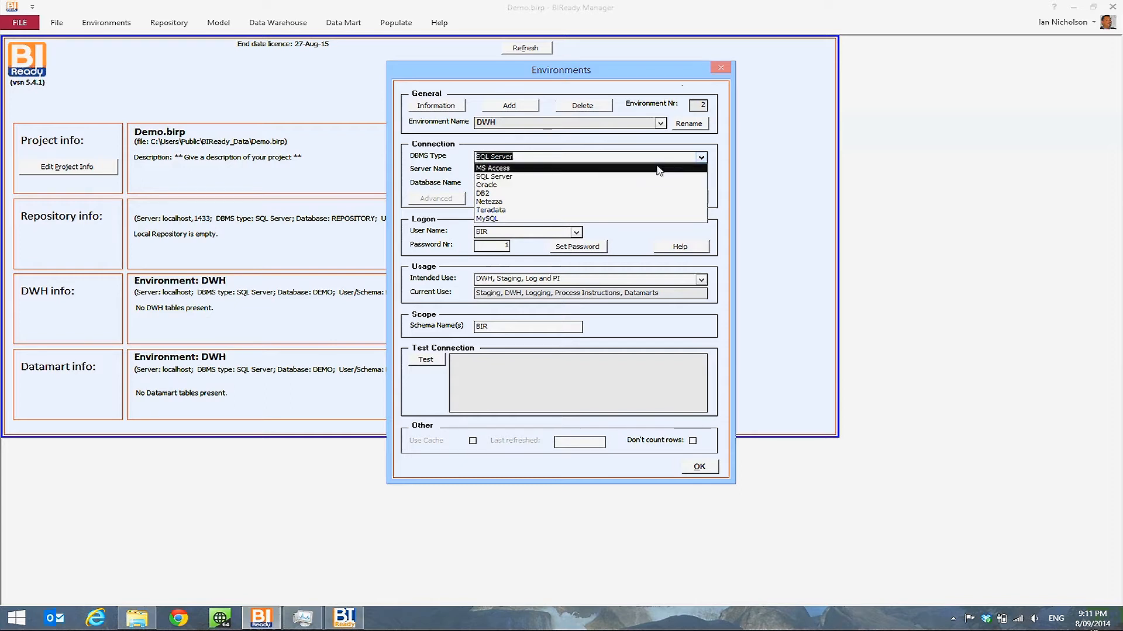
left_click(549, 177)
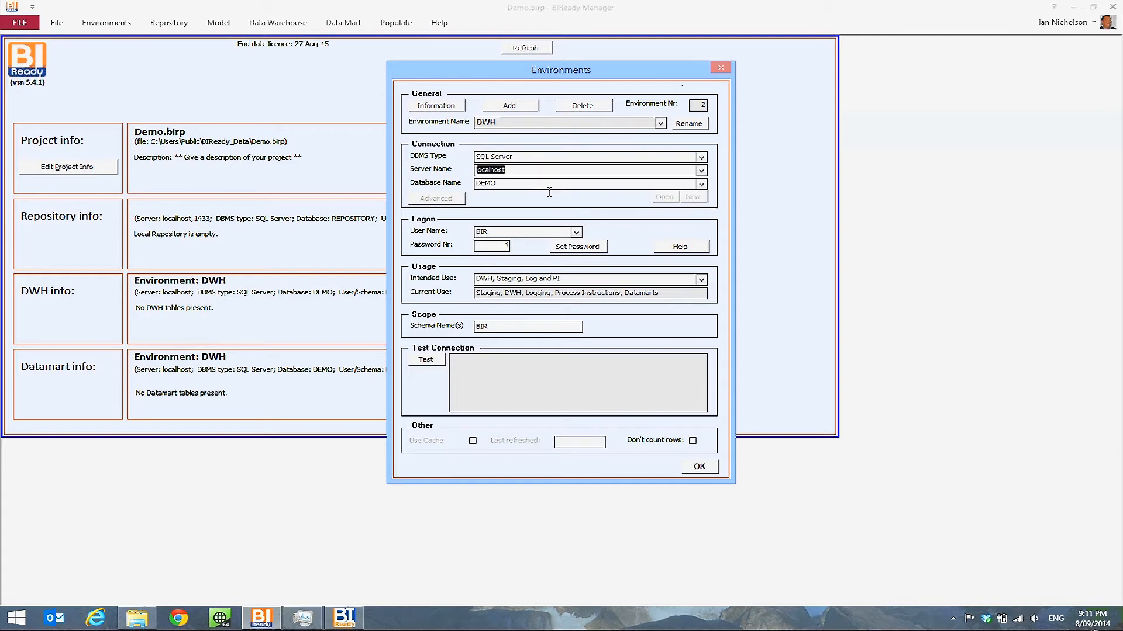
left_click(425, 360)
Test the connection of the NORTHWIND source environment and close the environment settings
left_click(659, 122)
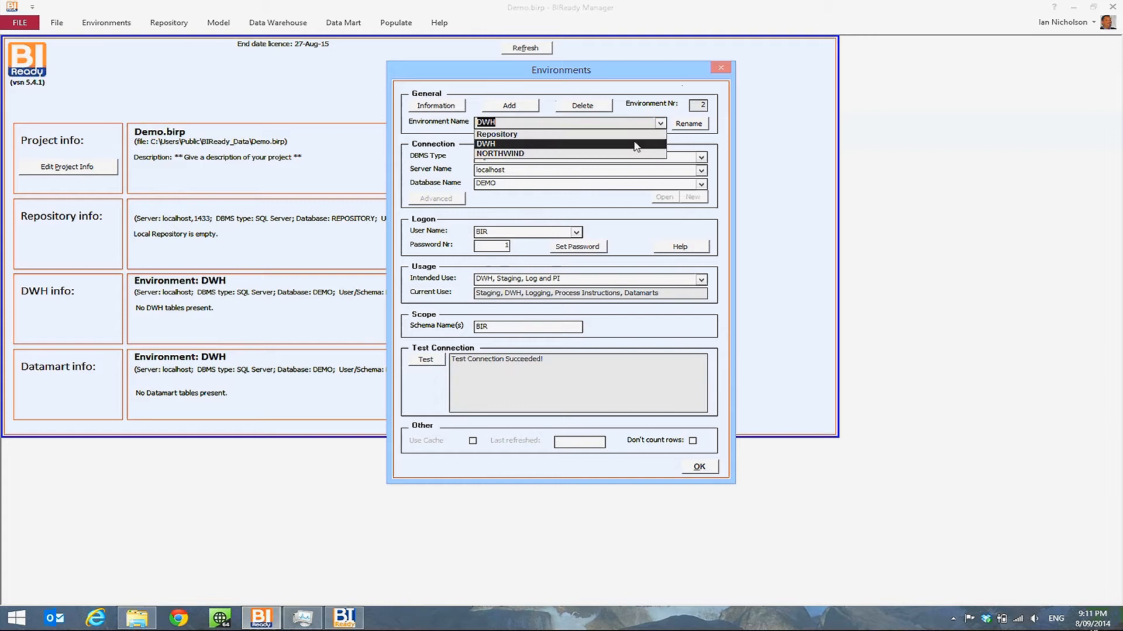
left_click(590, 153)
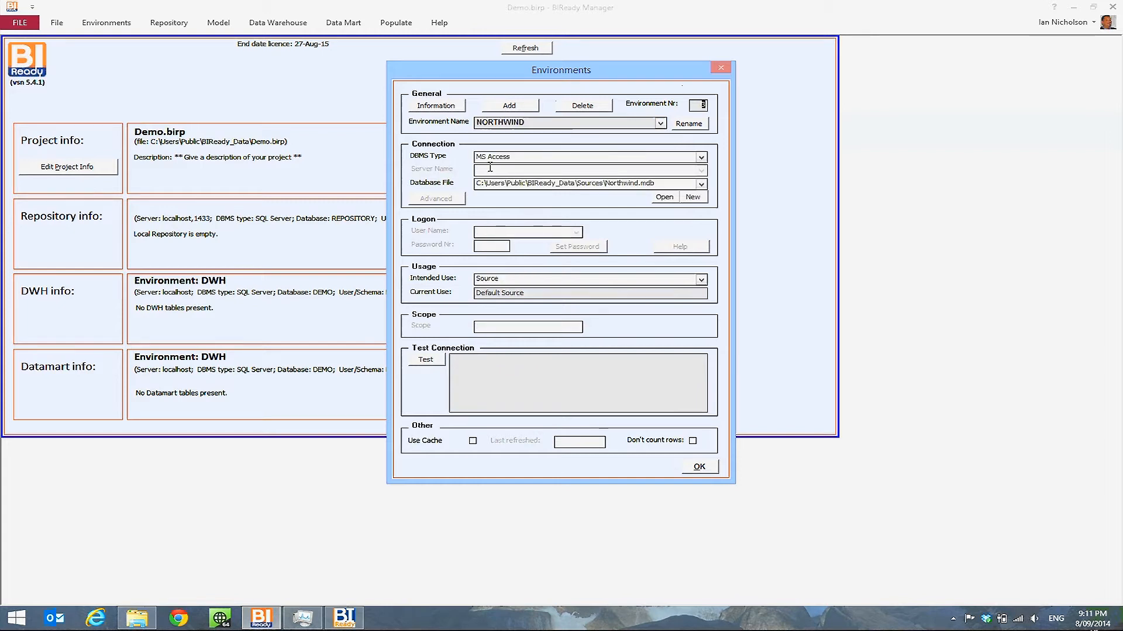
left_click(426, 360)
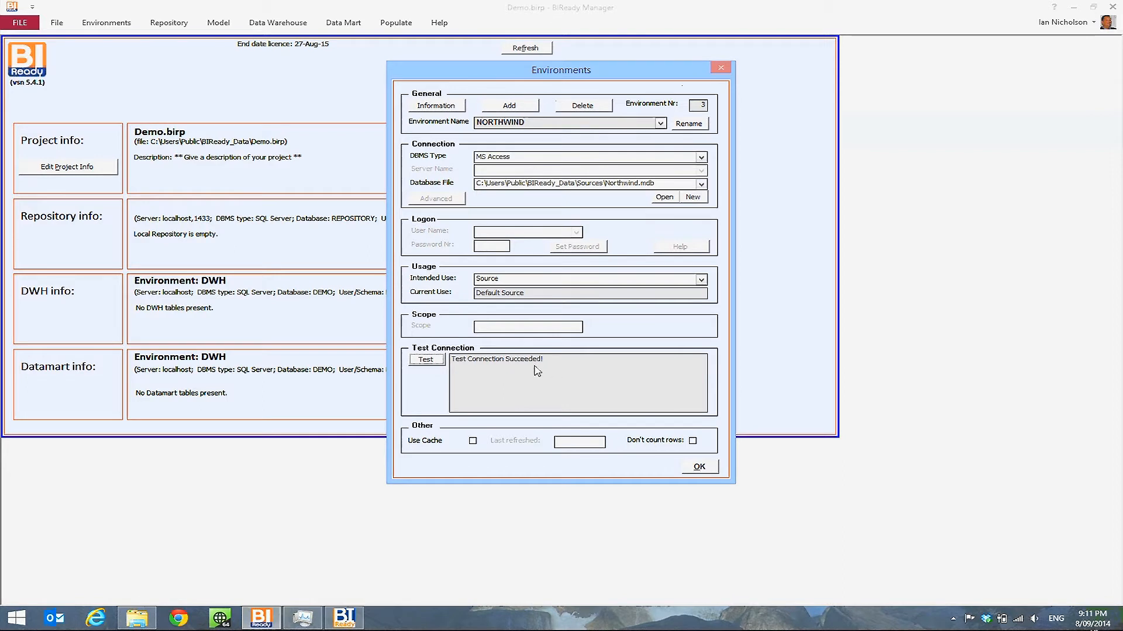
left_click(705, 467)
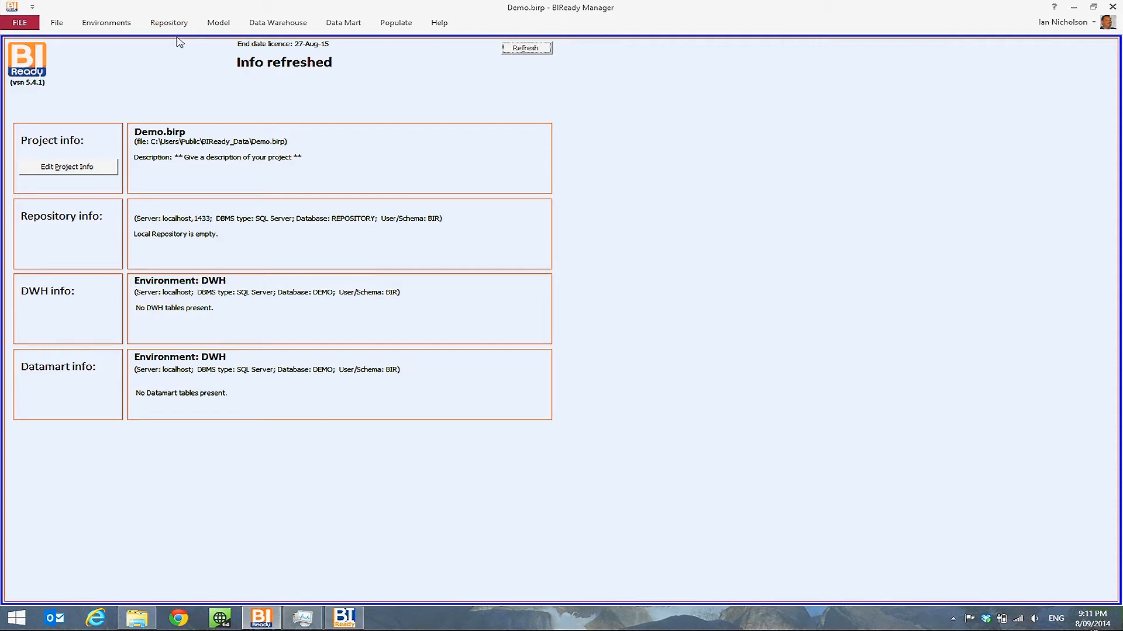
Start reverse engineering a model with the NORTHWIND environment as the source database
left_click(216, 25)
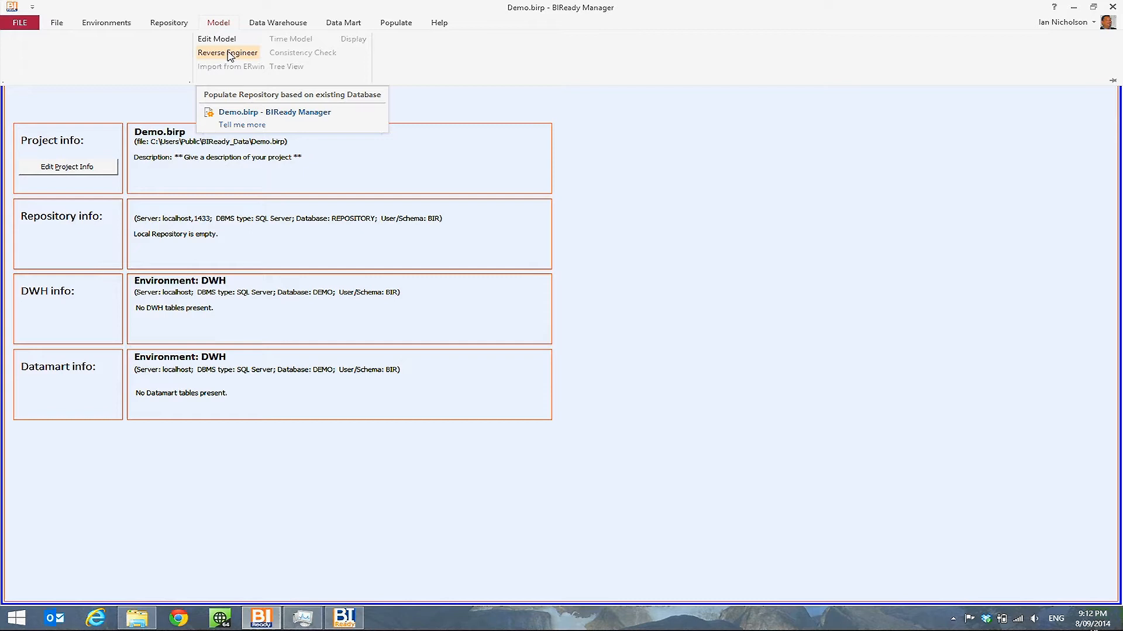
left_click(228, 54)
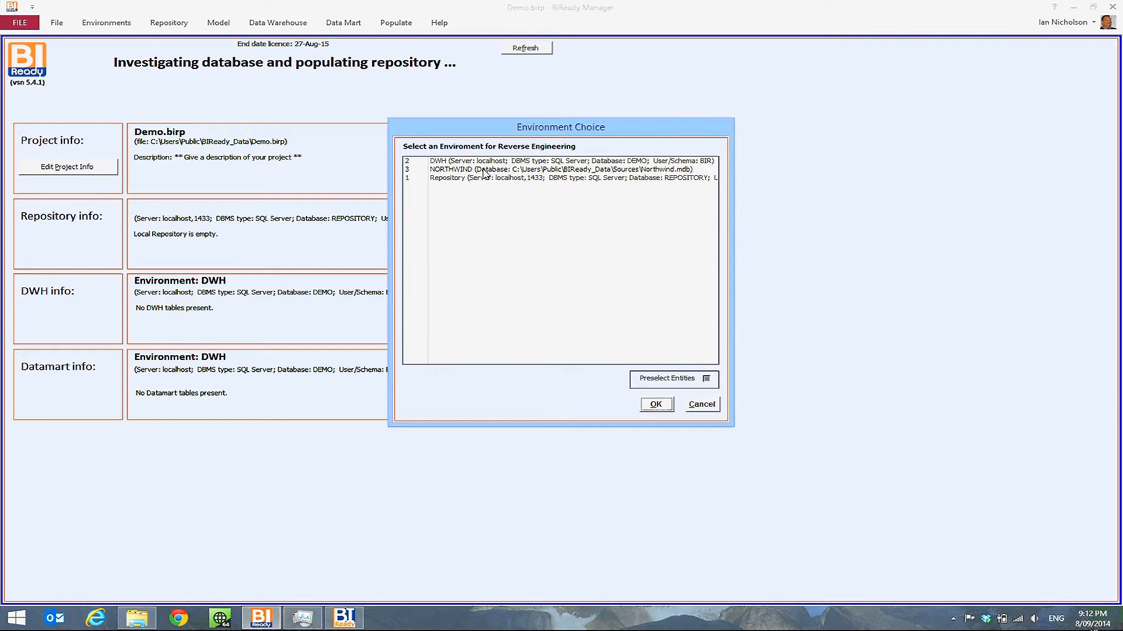
left_click(477, 170)
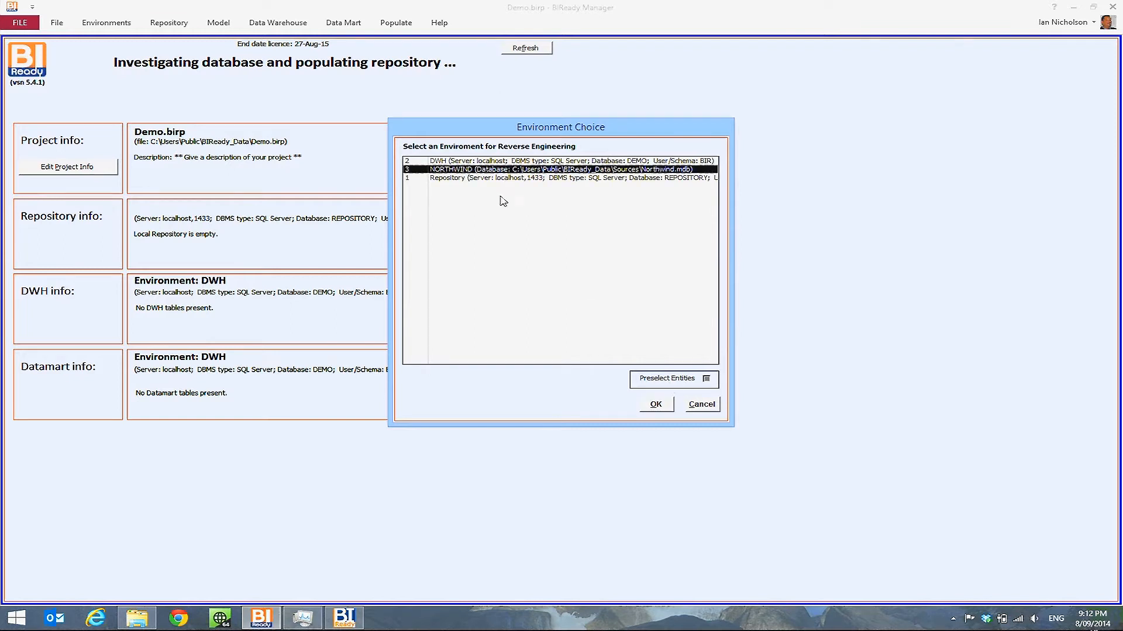
left_click(655, 403)
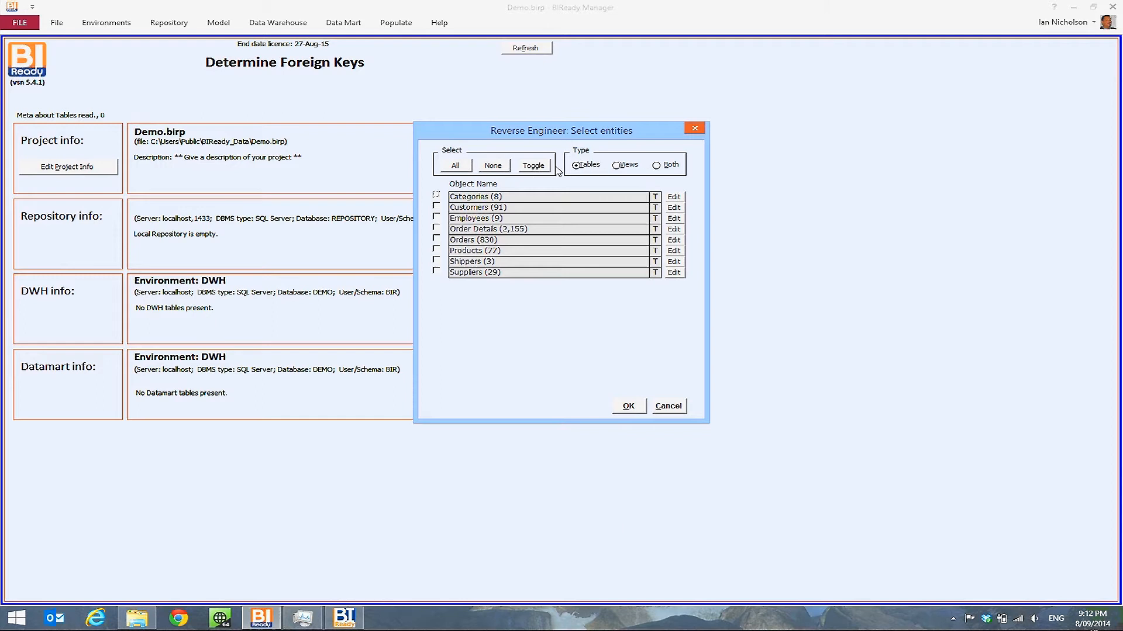
Look through the source's views, return to listing tables only, and select all tables for reverse engineering
left_click(616, 166)
left_click(656, 166)
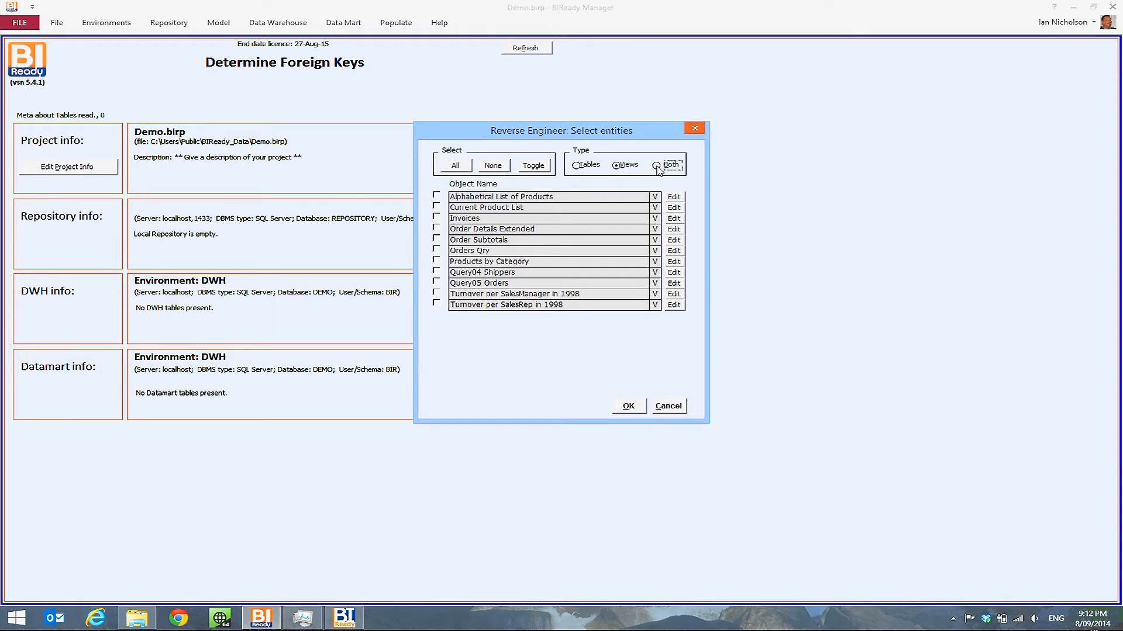
left_click(575, 166)
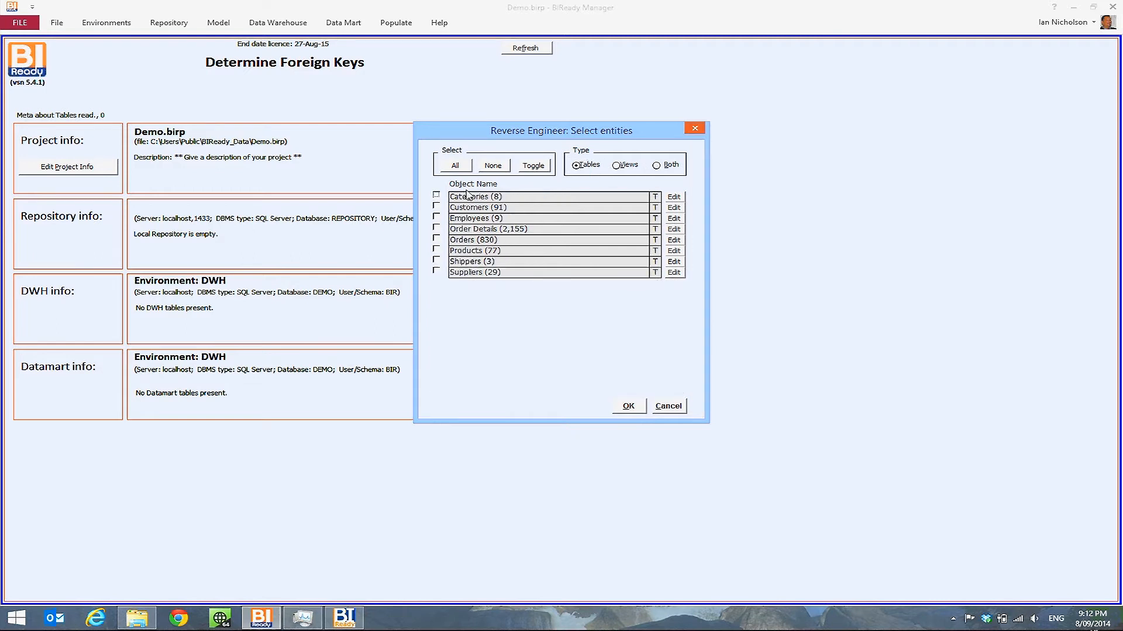
left_click(456, 168)
Limit the Employees entity's attributes to EmployeeID, LastName, Region and ReportsTo
left_click(674, 219)
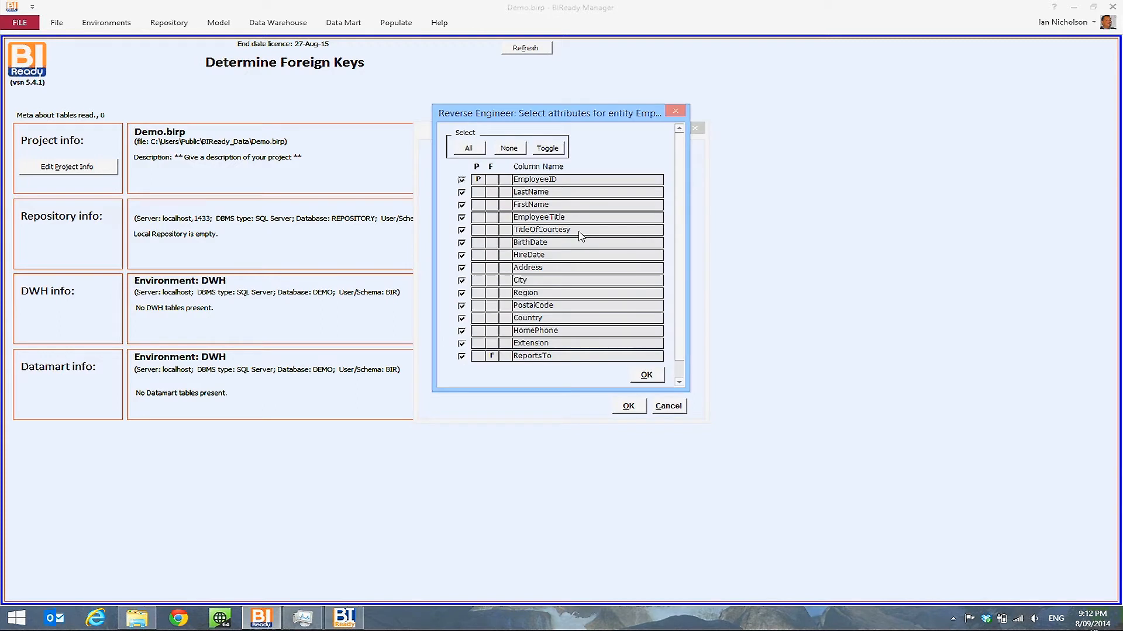
left_click(508, 148)
left_click(462, 193)
left_click(462, 293)
left_click(462, 357)
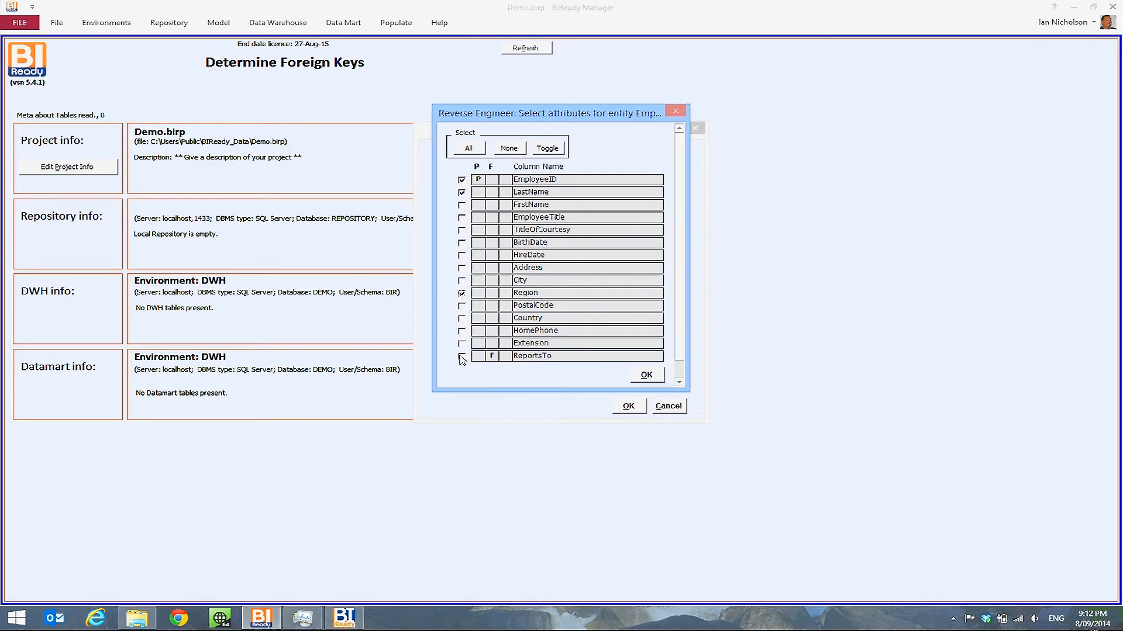
left_click(644, 380)
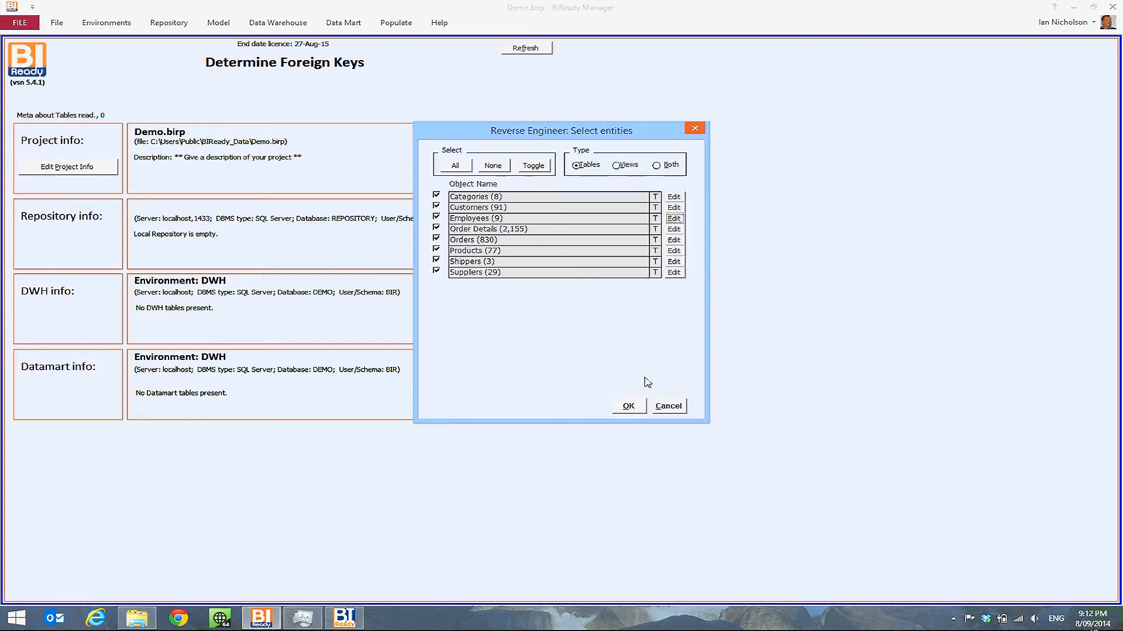
Run the reverse engineering for the selected tables and save the repository
left_click(642, 407)
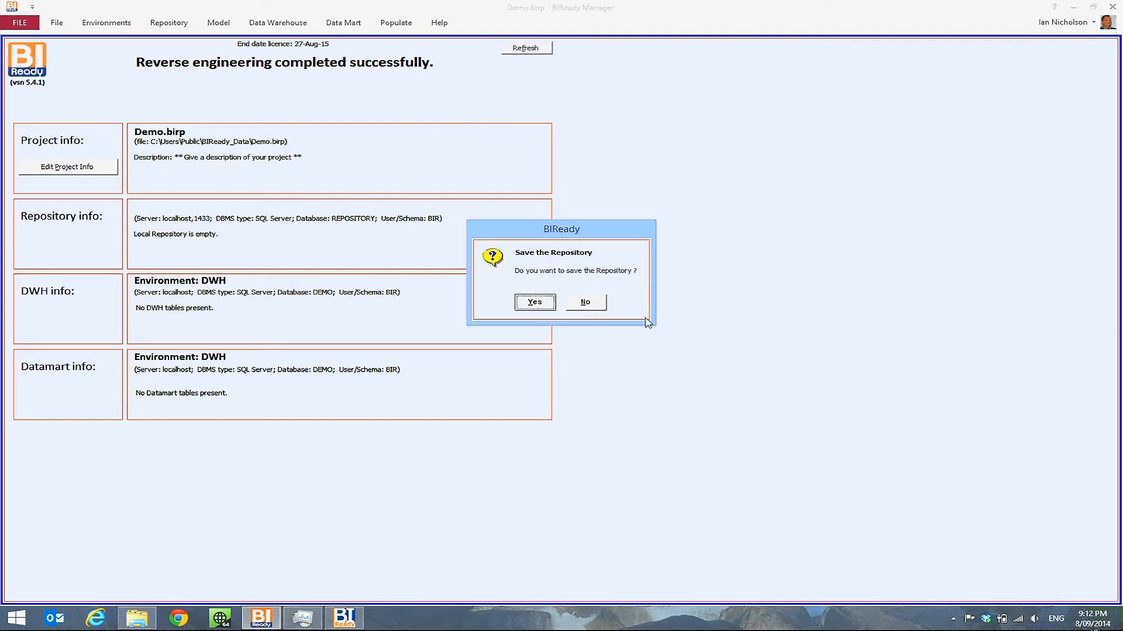
left_click(534, 303)
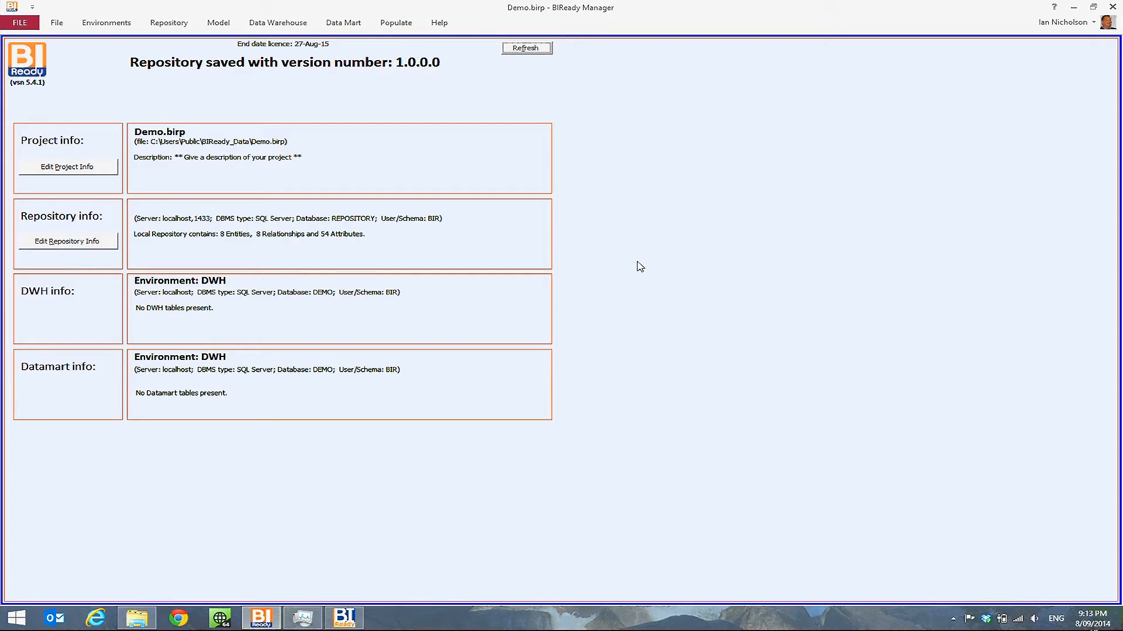
Display the reverse-engineered model as a diagram and examine its entities and relationships as a whole
left_click(218, 25)
left_click(354, 38)
left_click(538, 300)
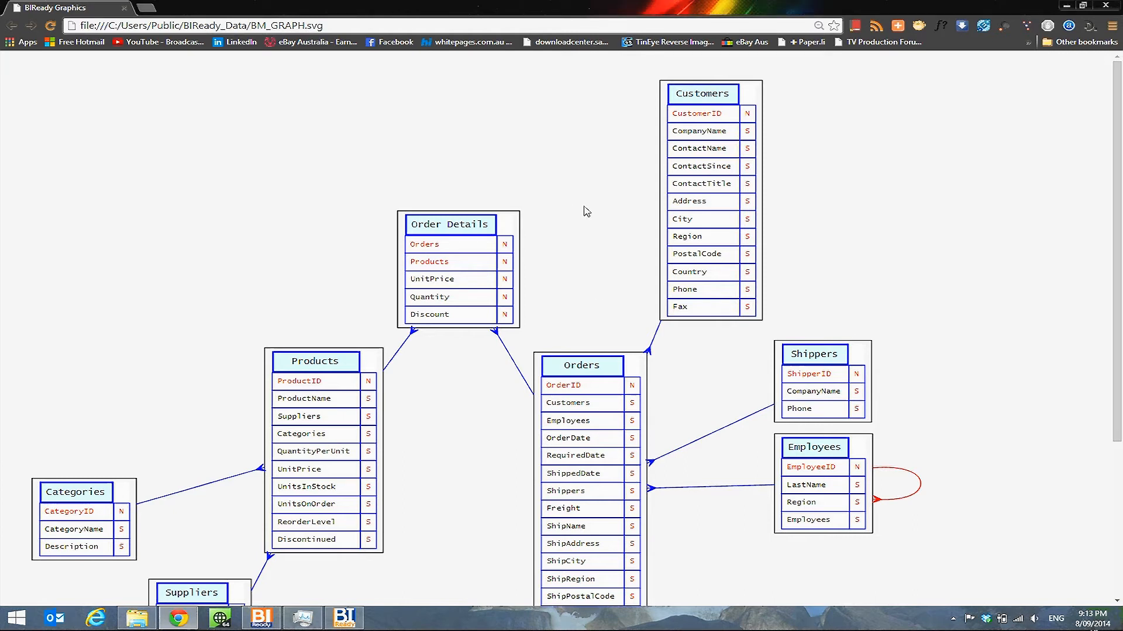
scroll(585, 214, "down", 6, "ctrl")
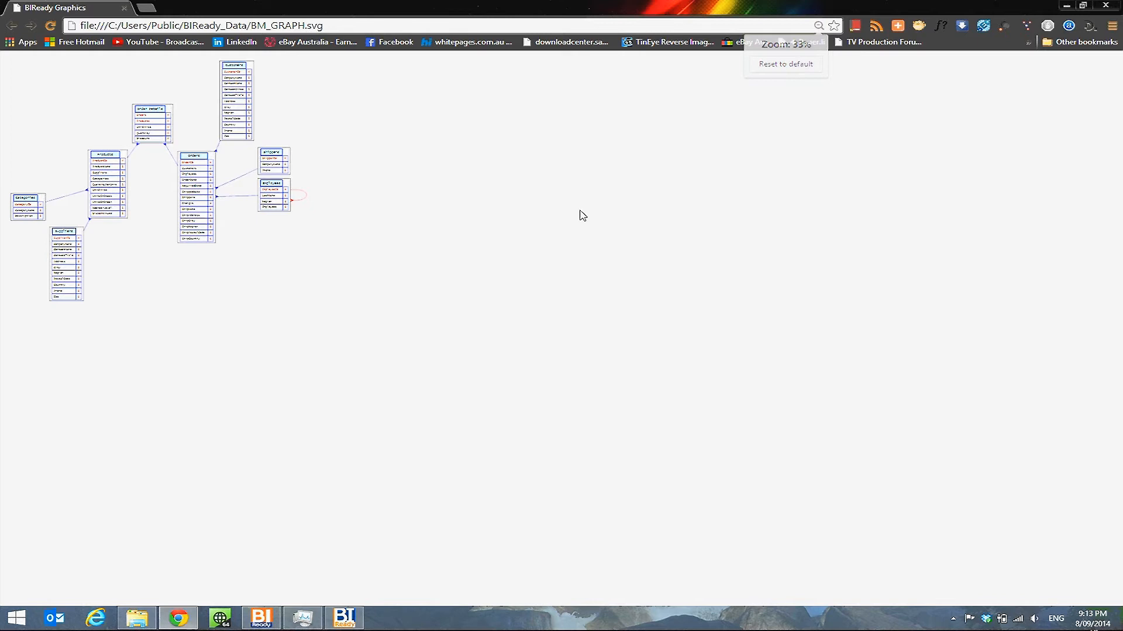
scroll(583, 216, "up", 2, "ctrl")
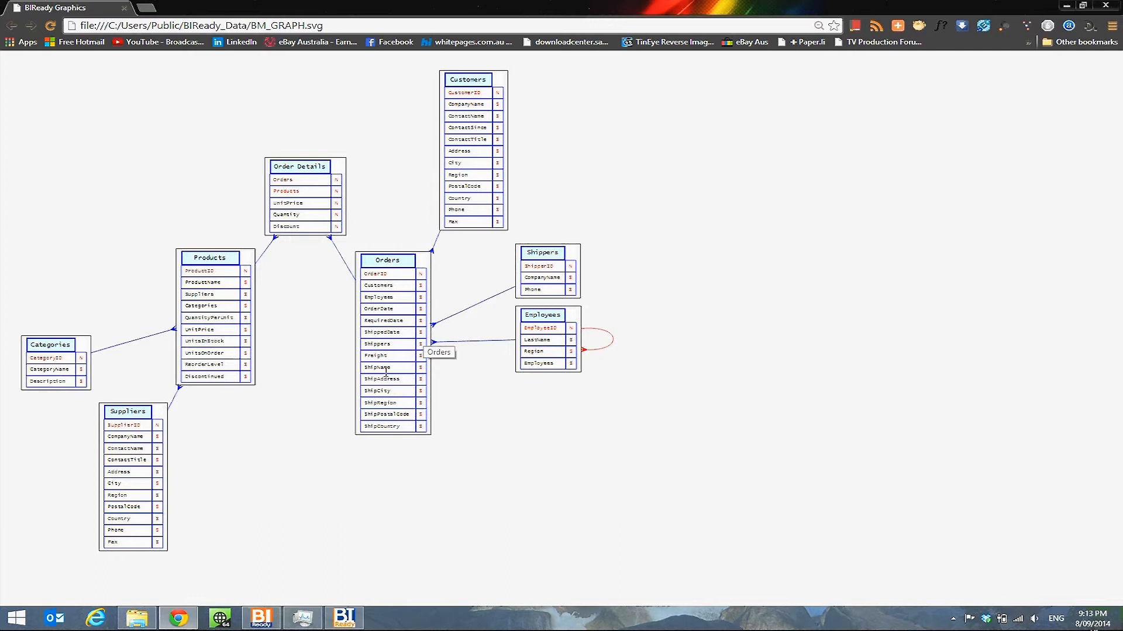
Return to BIReady Manager and create the new data warehouse and staging tables from the model
mouse_move(276, 619)
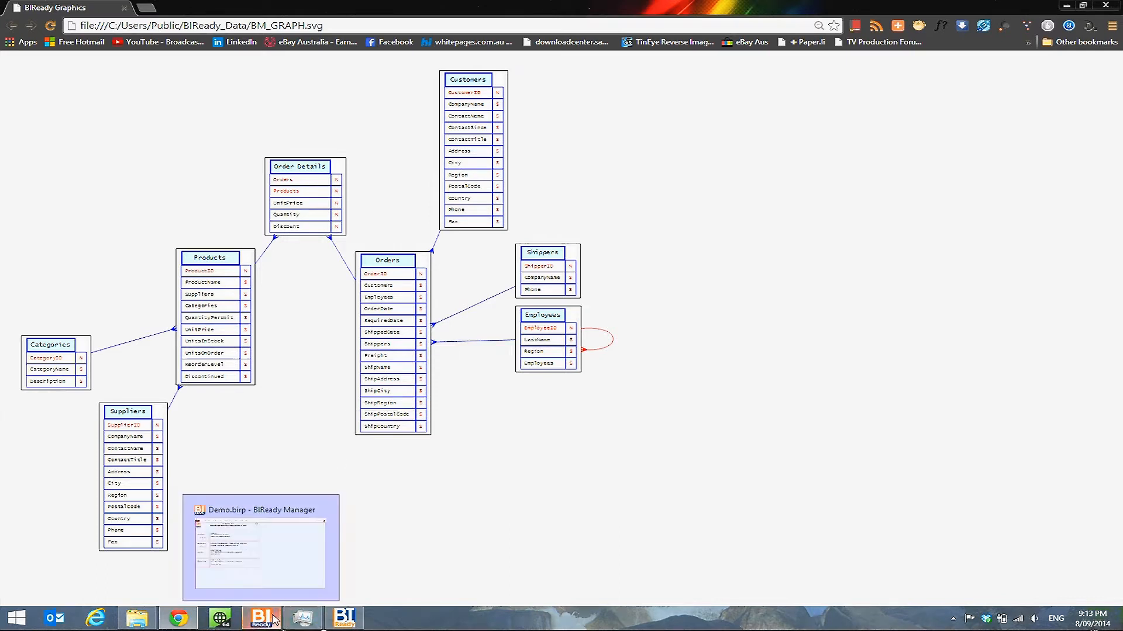
left_click(325, 557)
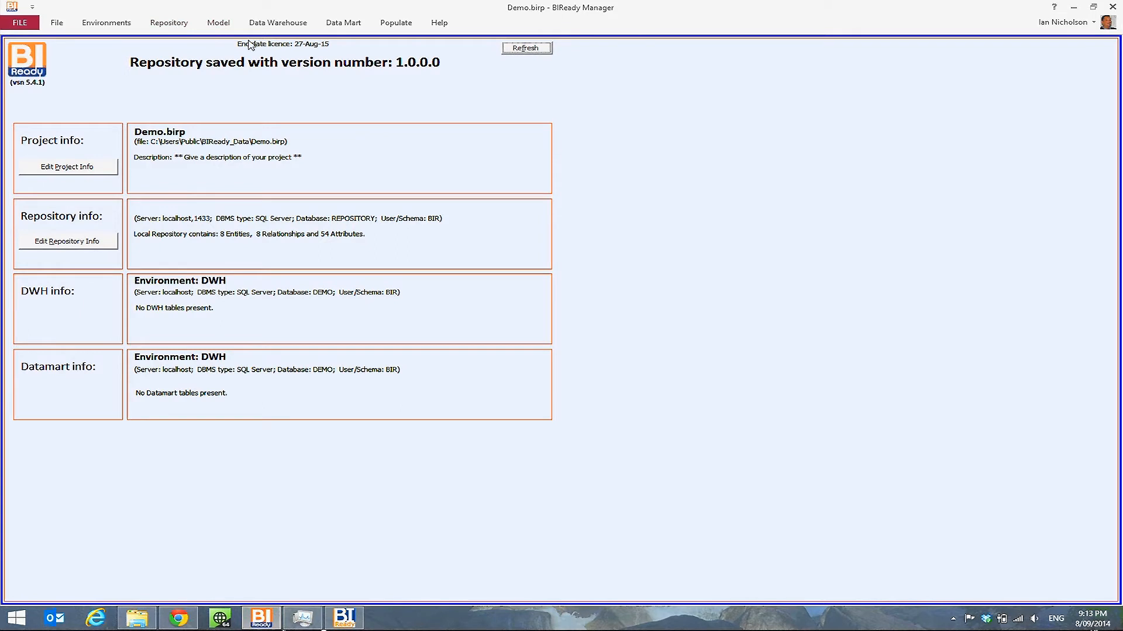
left_click(273, 24)
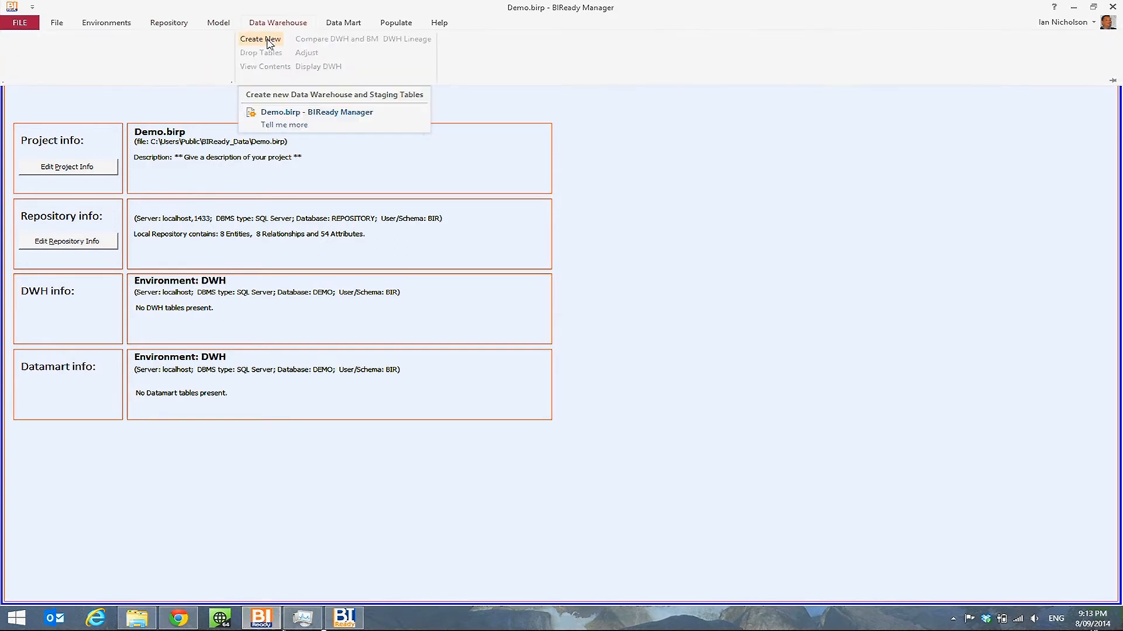
left_click(268, 42)
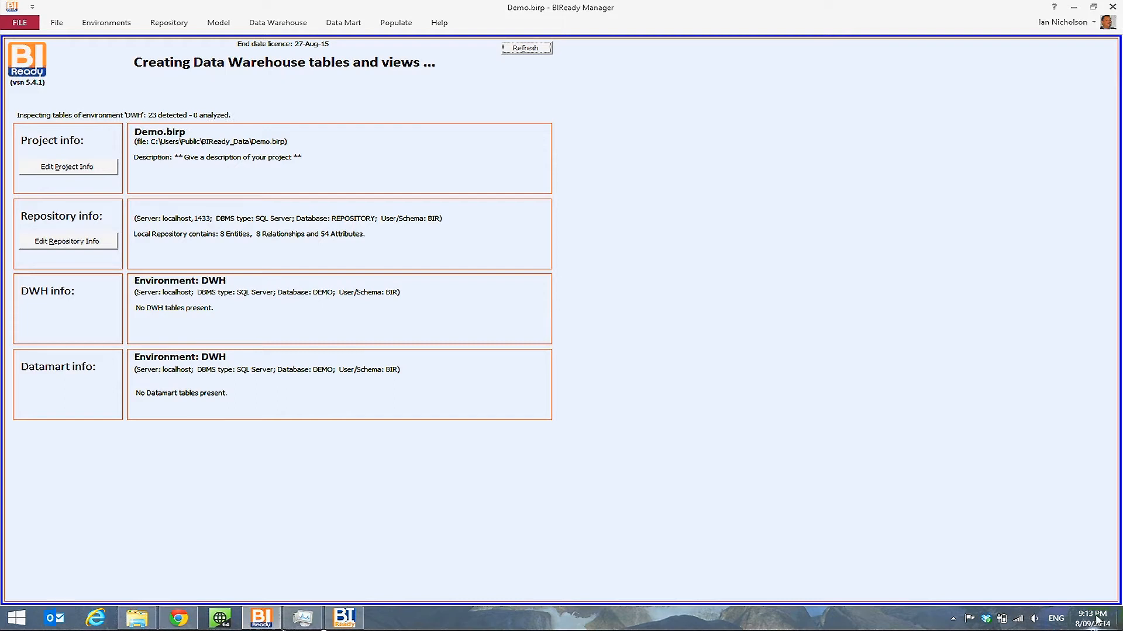
mouse_move(1114, 626)
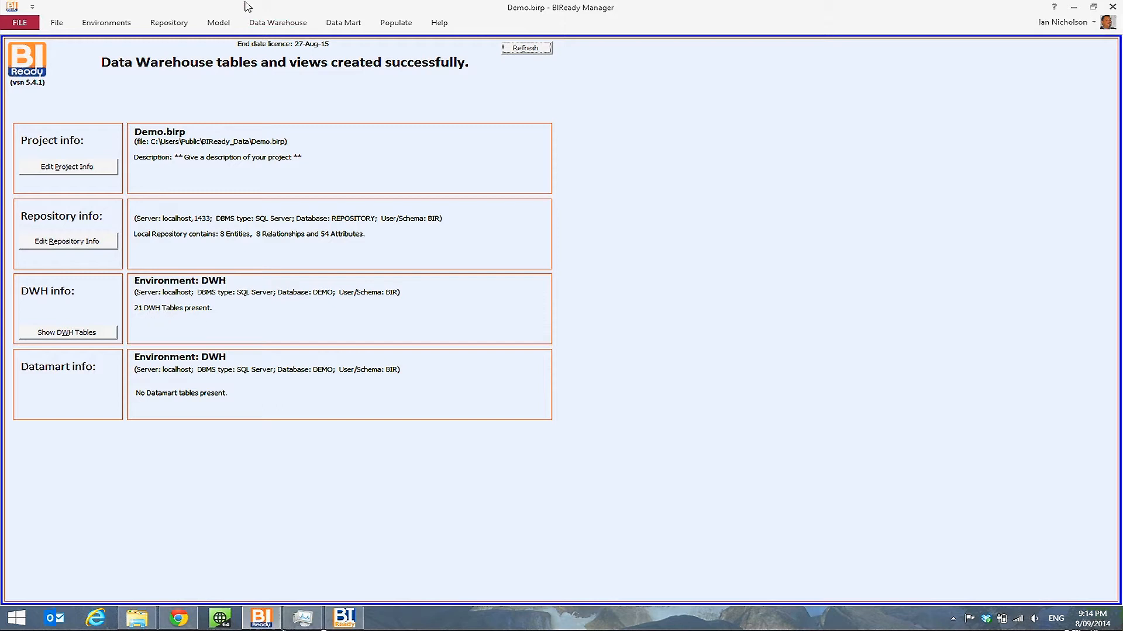
Display the generated data warehouse as a diagram and examine the layout of its hub, link and satellite tables
left_click(289, 24)
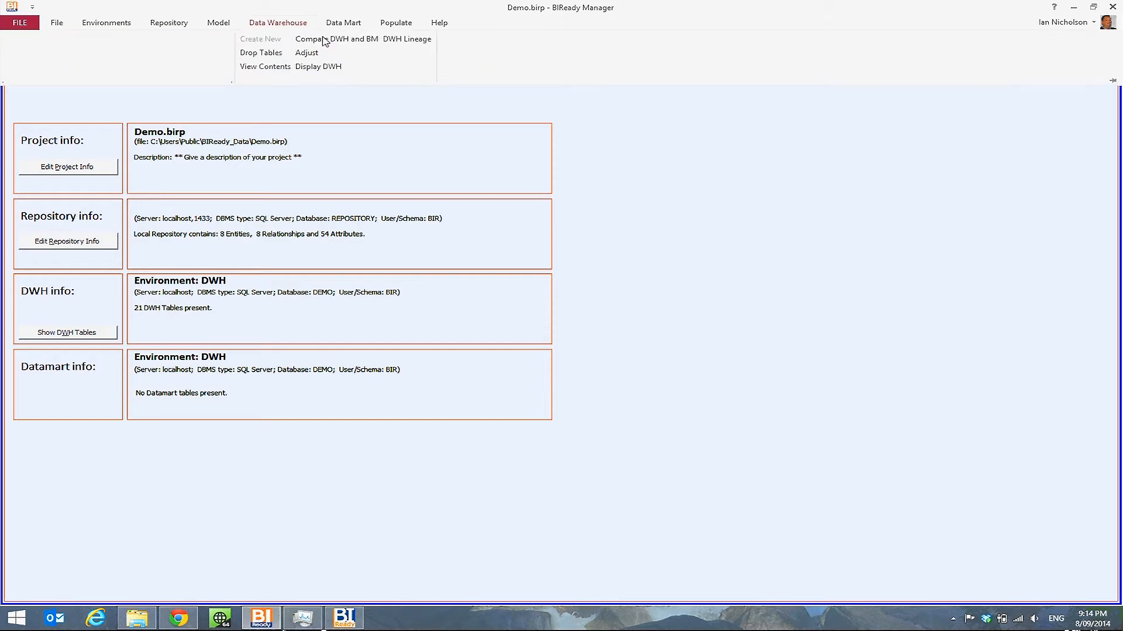
left_click(319, 68)
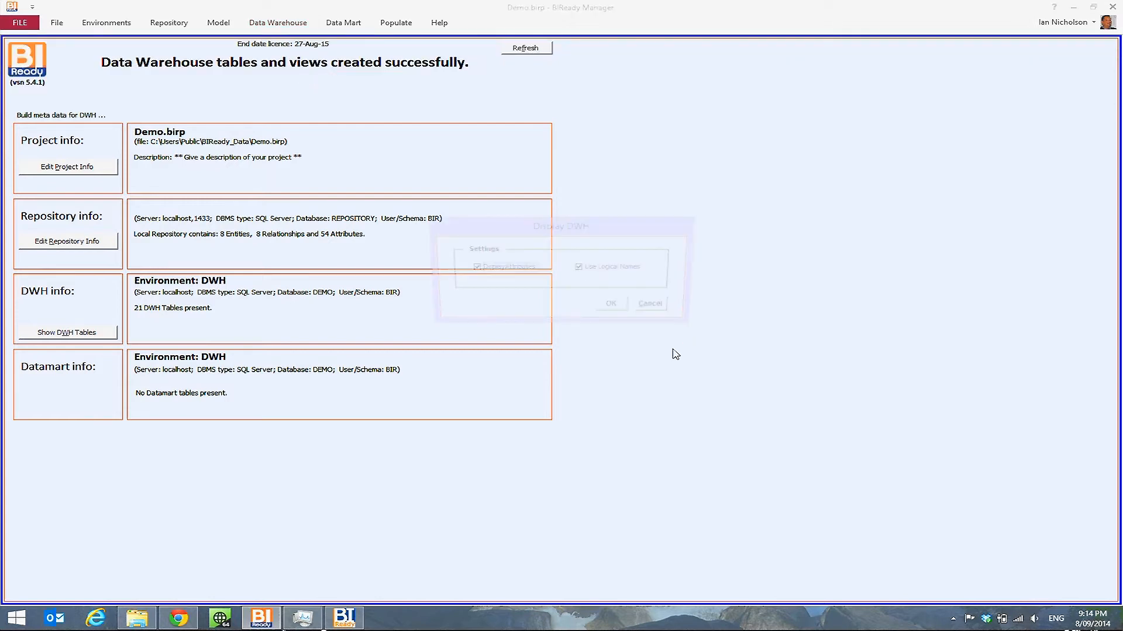
left_click(612, 304)
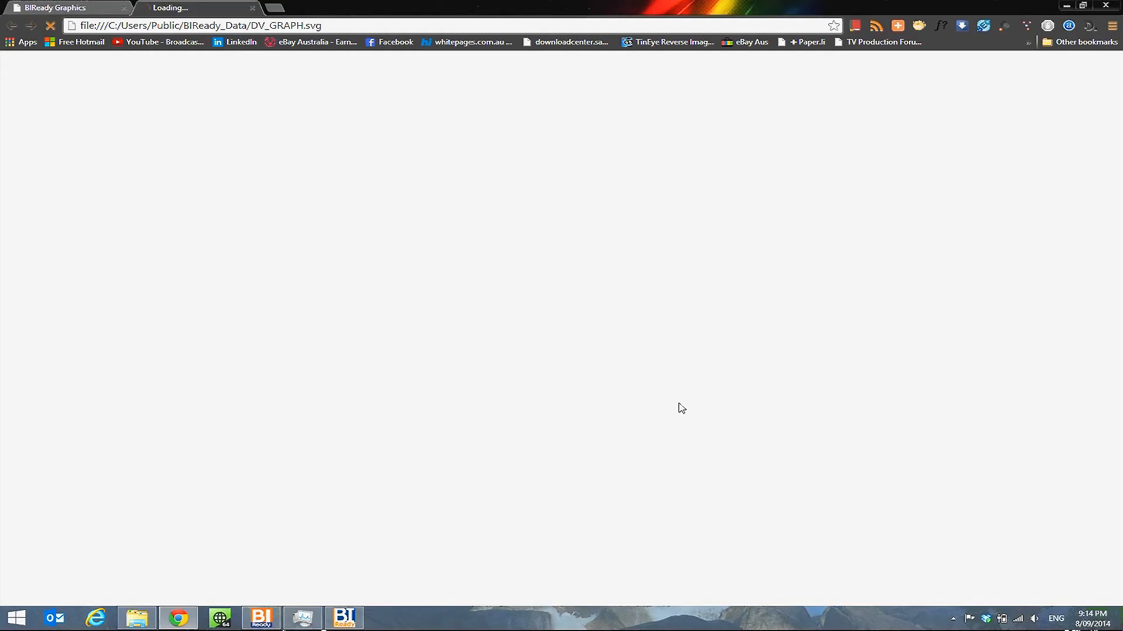
scroll(544, 332, "right", 2)
scroll(544, 332, "left", 1)
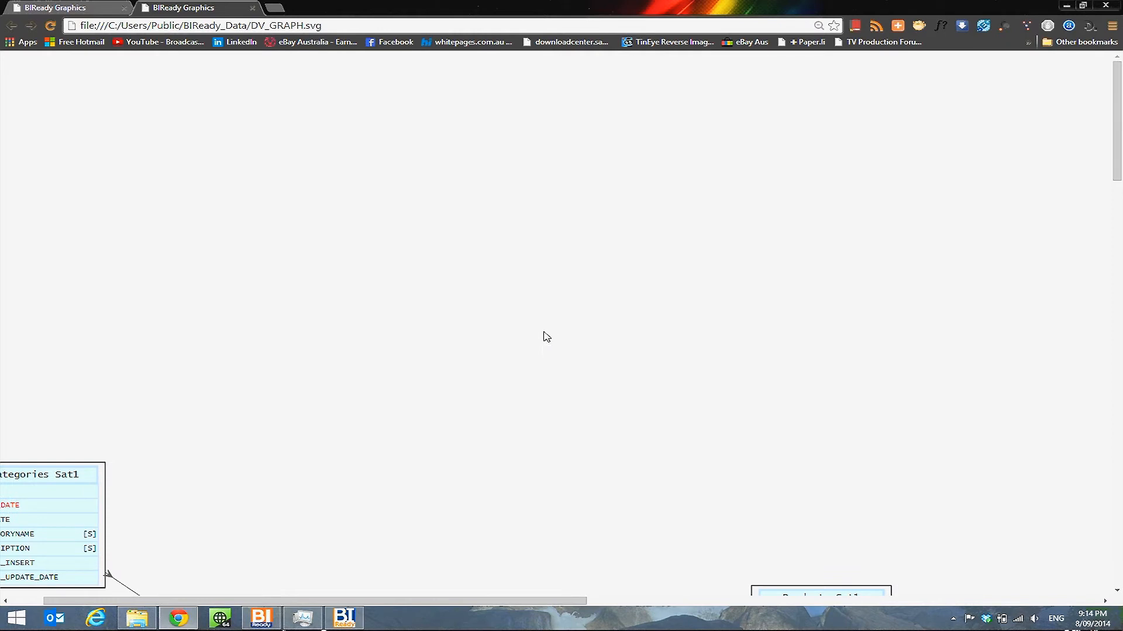
scroll(542, 337, "down", 1)
scroll(543, 337, "down", 1)
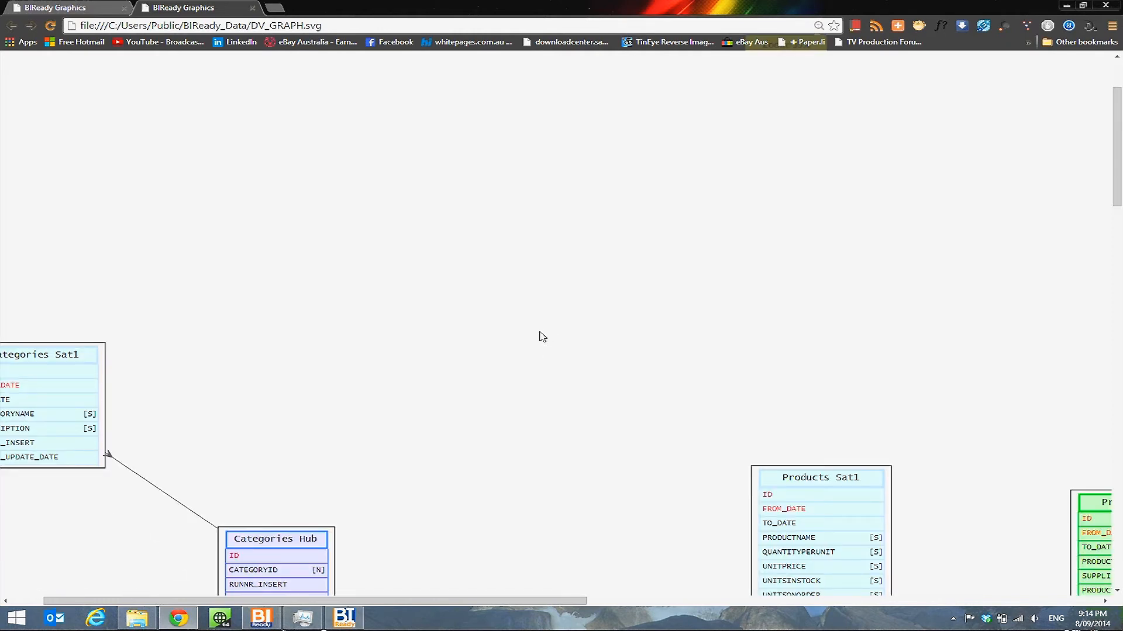
scroll(543, 337, "down", 7, "ctrl")
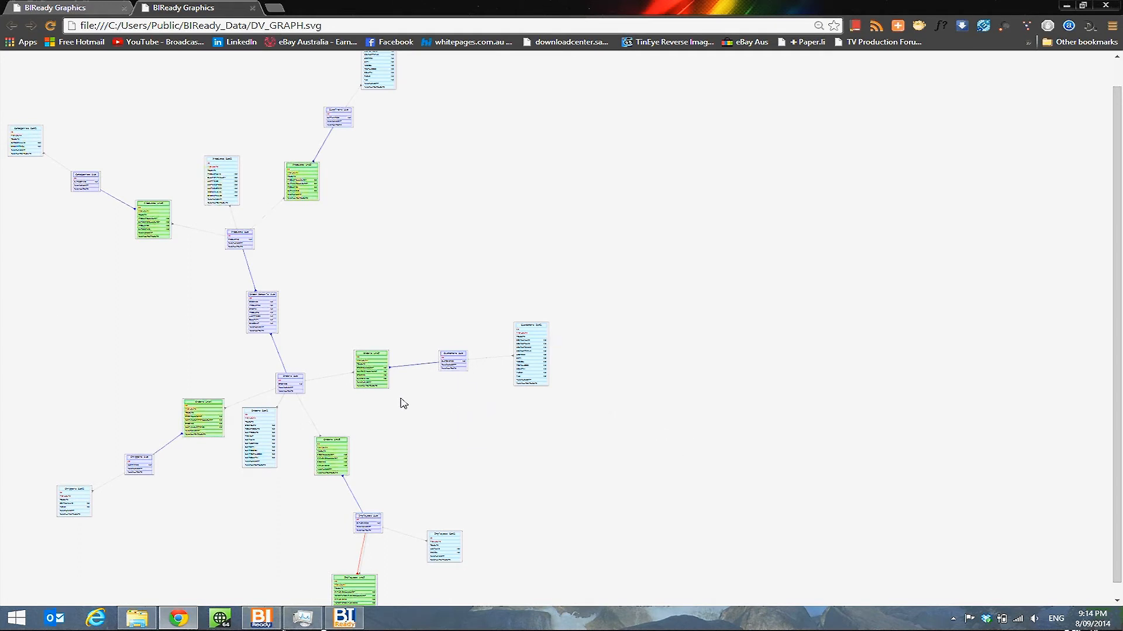
Examine the data warehouse diagram up close, following the hub, link and satellite tables from Categories down to Employees
scroll(386, 401, "up", 3, "ctrl")
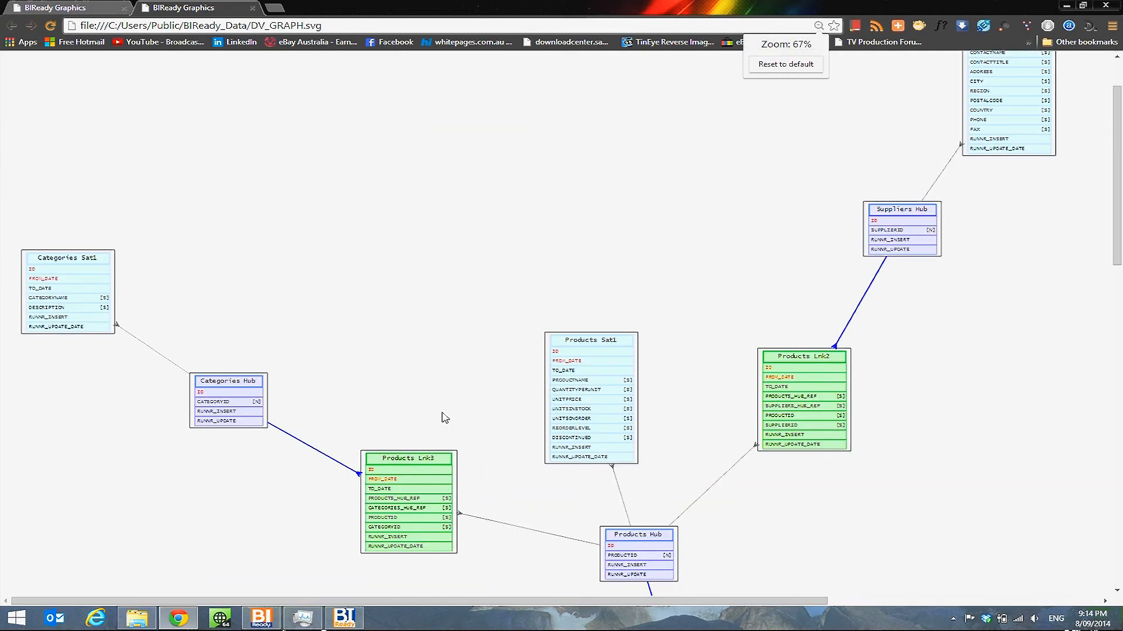
scroll(865, 447, "down", 8)
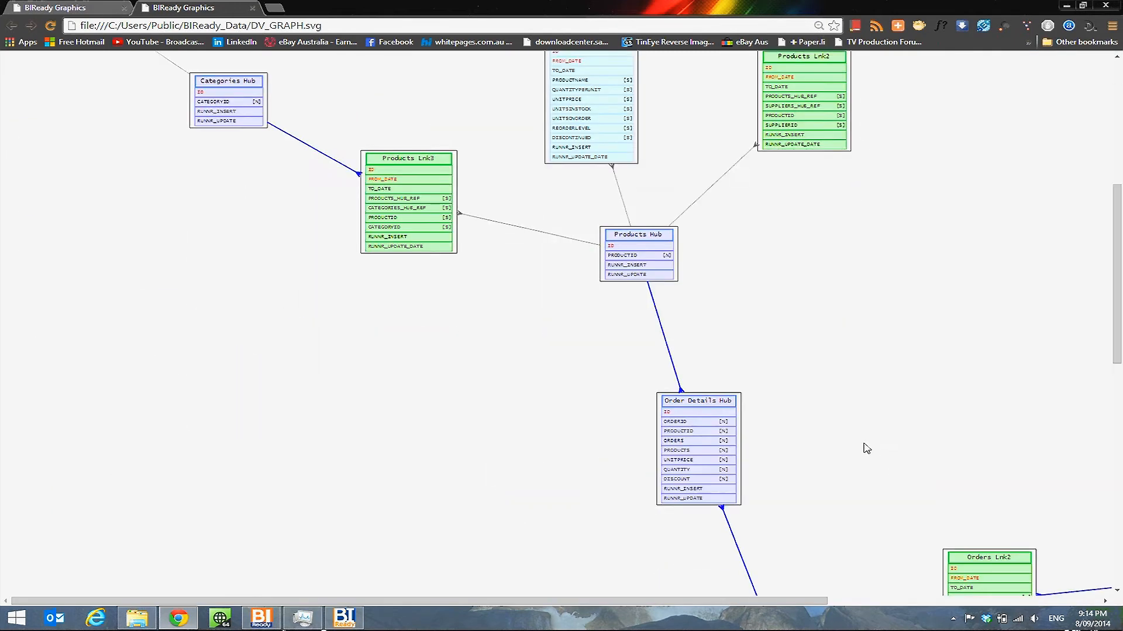
scroll(865, 447, "down", 8)
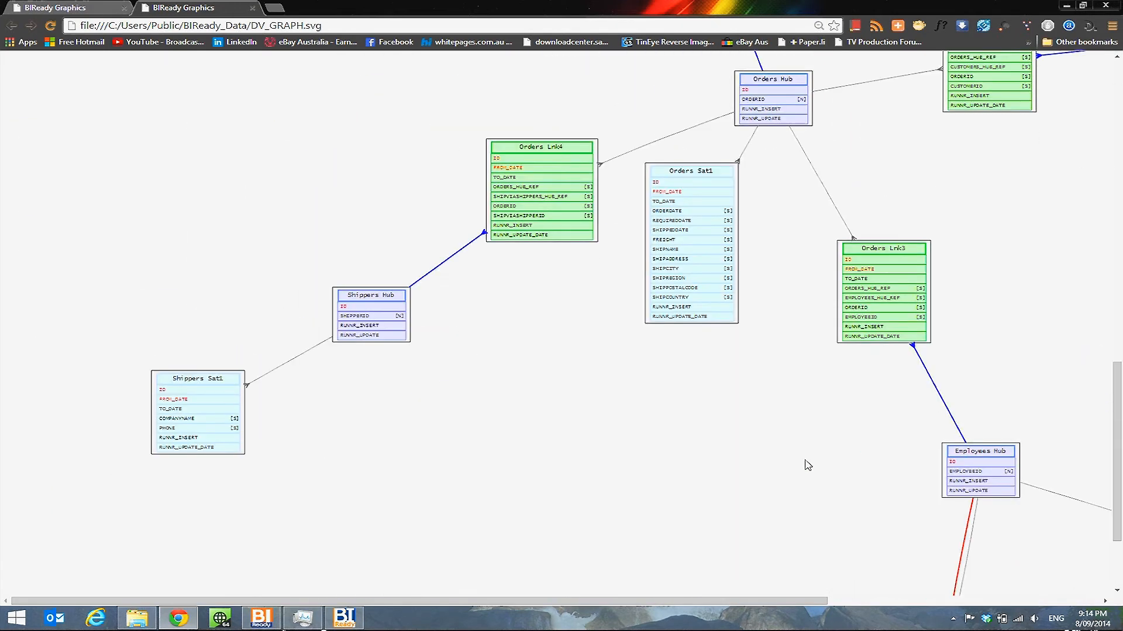
left_click_drag(577, 601, 806, 600)
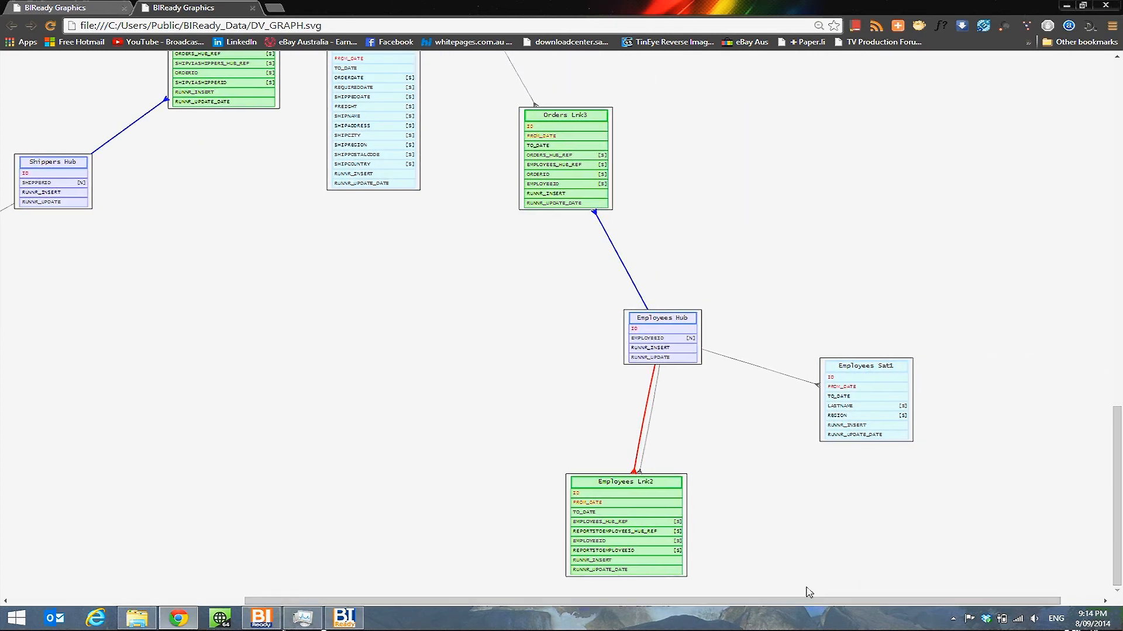
Return to BIReady Manager and generate the process instructions for PI_Set_1 with BoT as the default start date
left_click(253, 622)
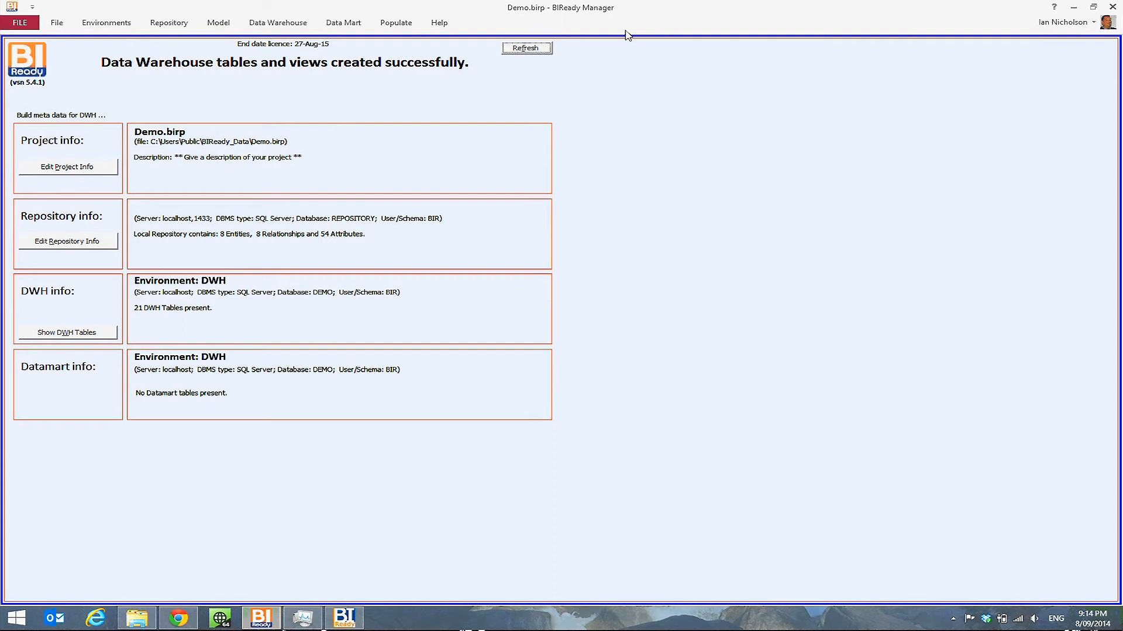
left_click(404, 24)
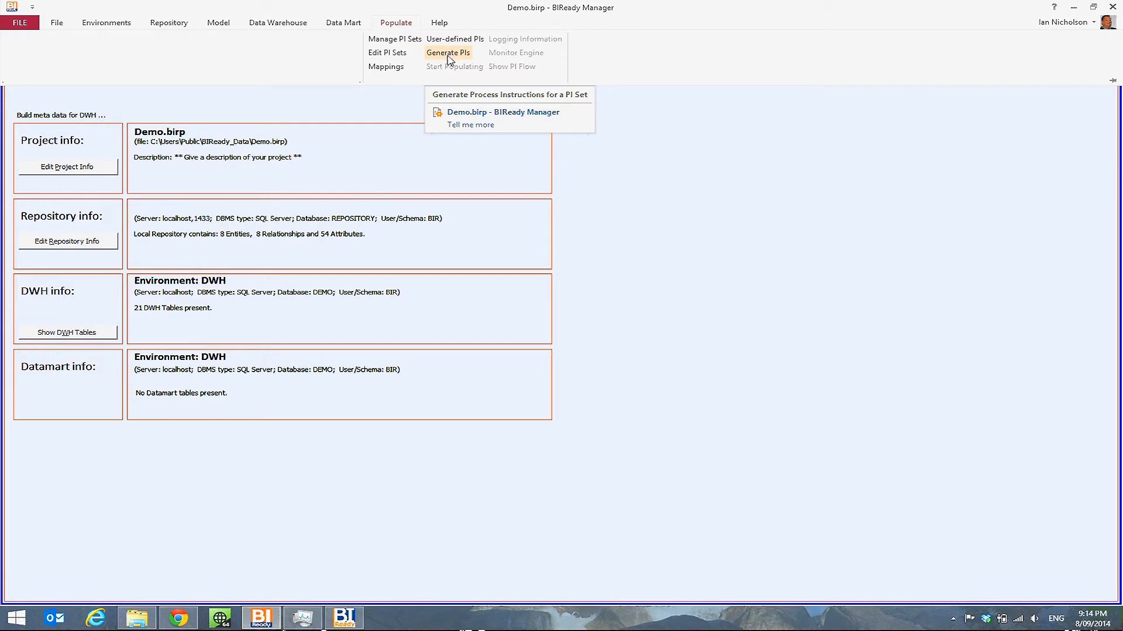
left_click(448, 58)
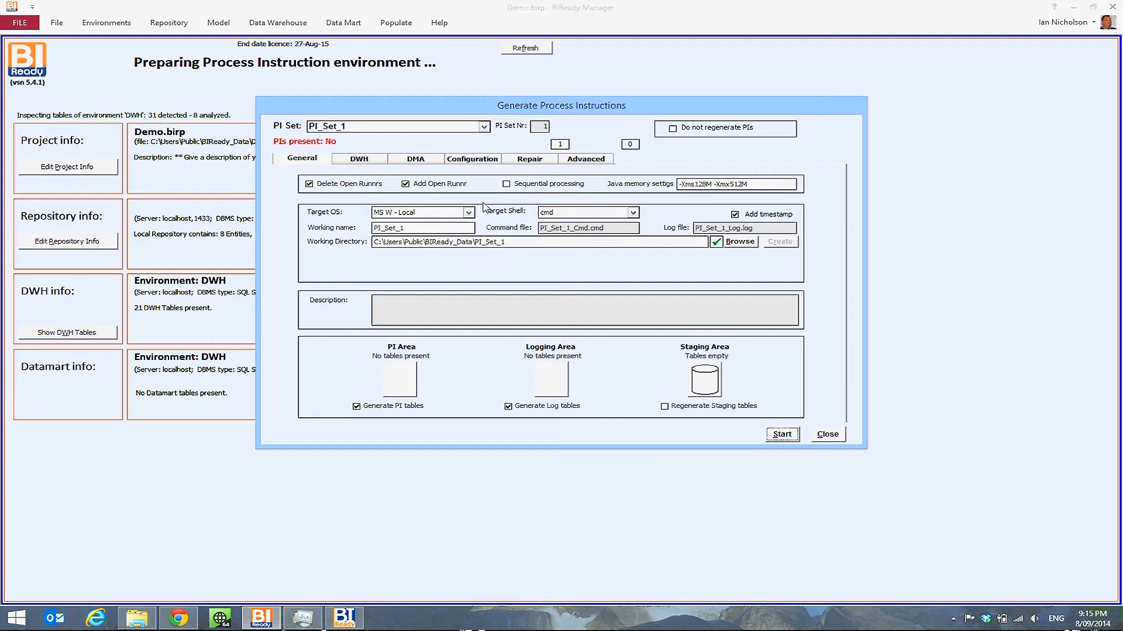
left_click(367, 161)
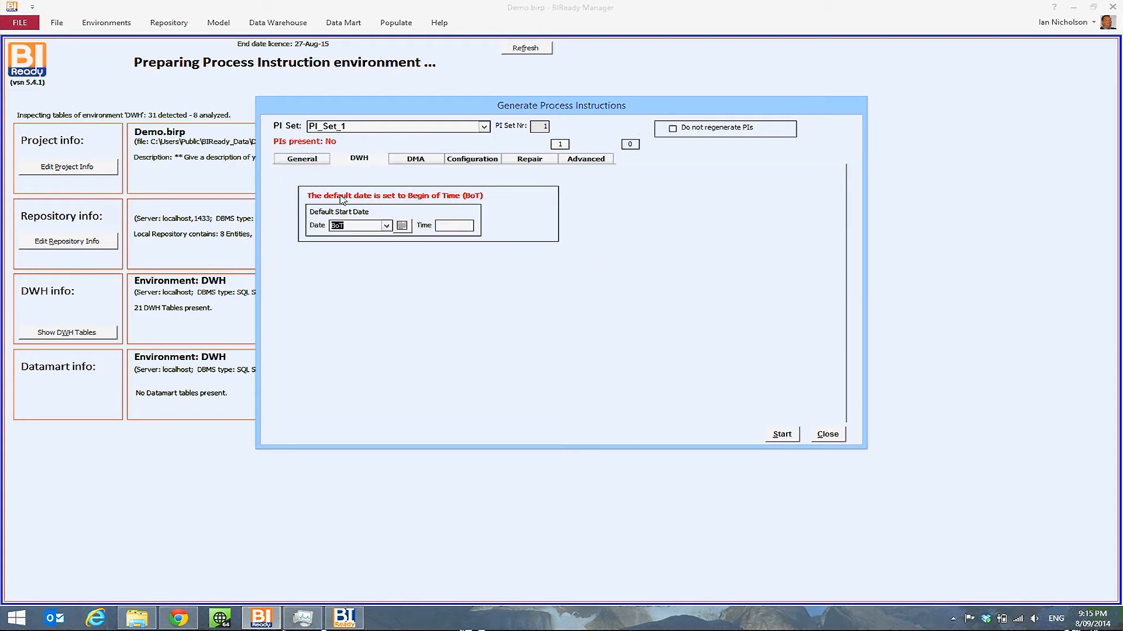
left_click(386, 226)
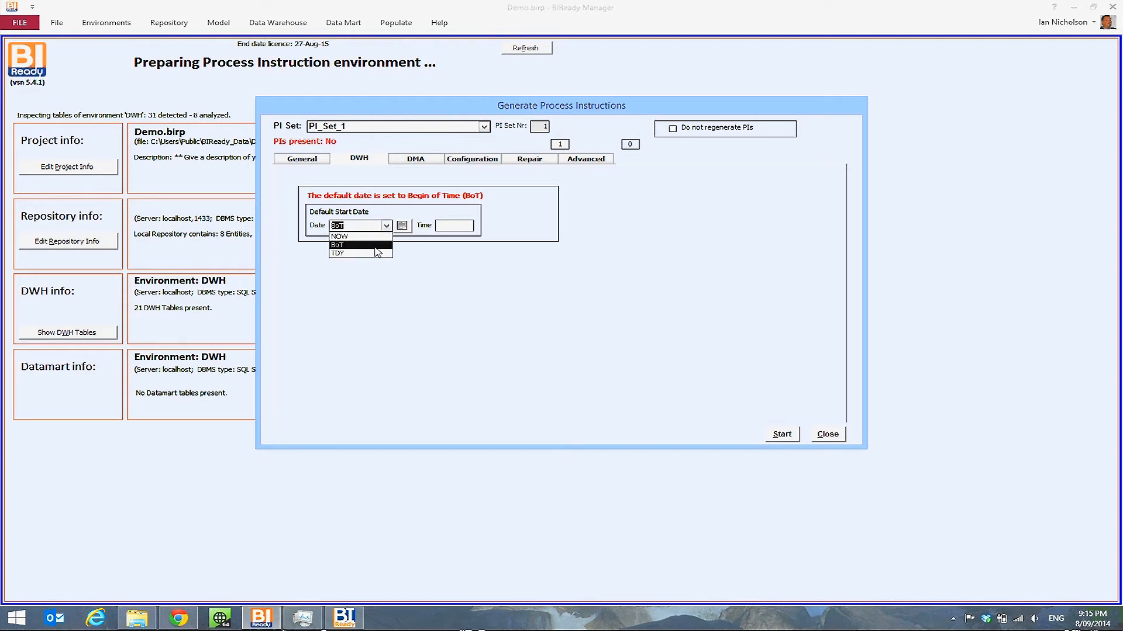
left_click(371, 246)
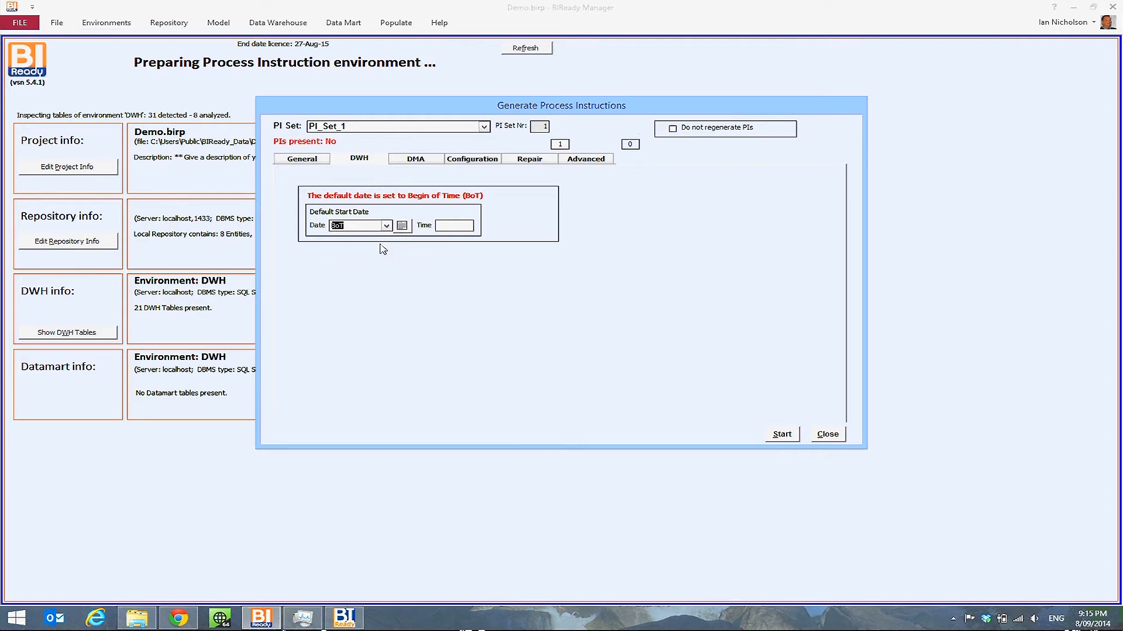
left_click(403, 228)
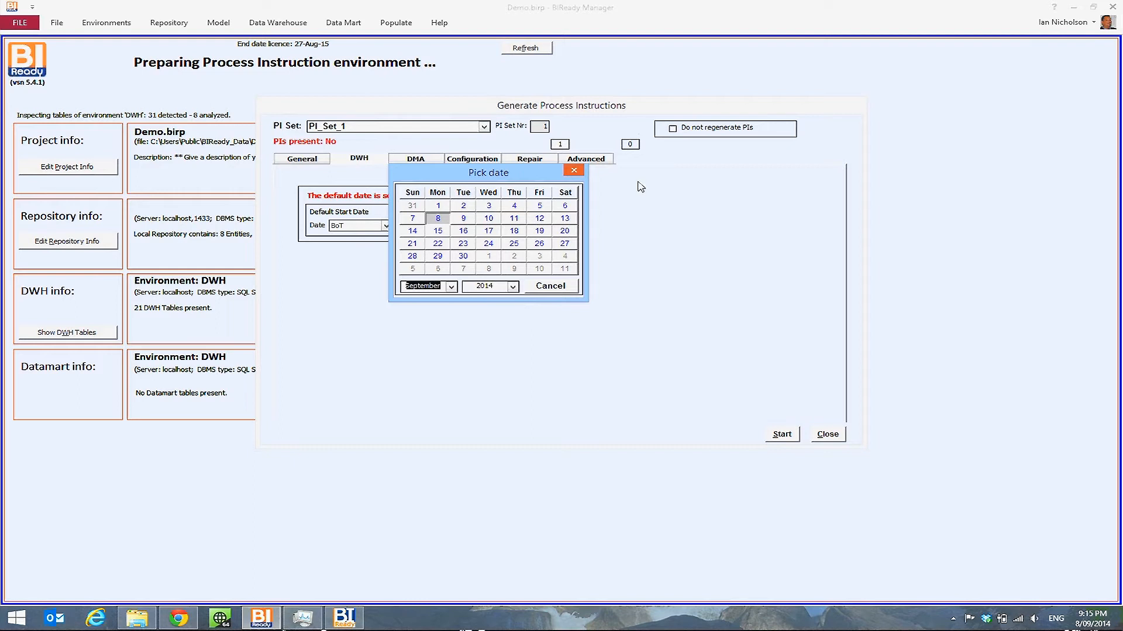
left_click(575, 172)
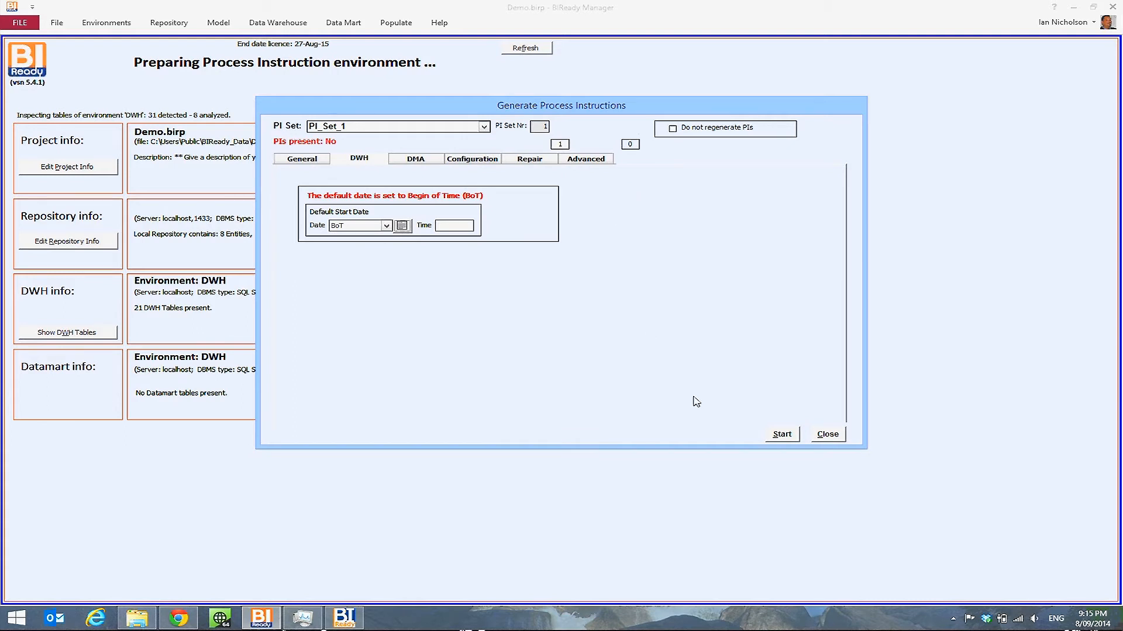
left_click(783, 434)
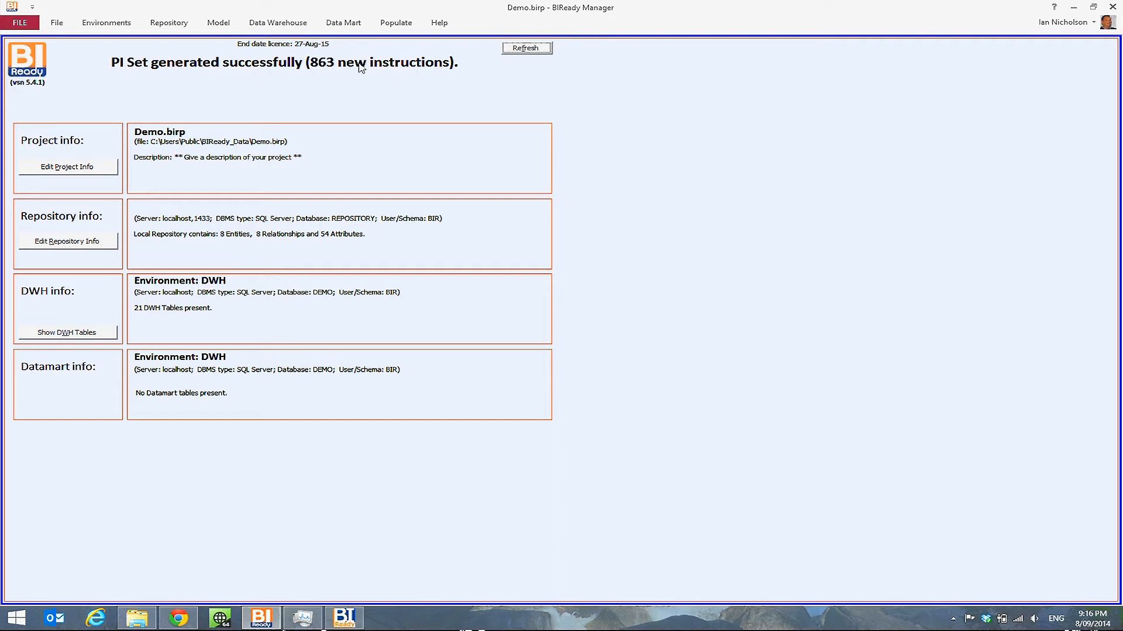
Populate the data warehouse by running the process instructions of PI_Set_1 through to completion
left_click(400, 26)
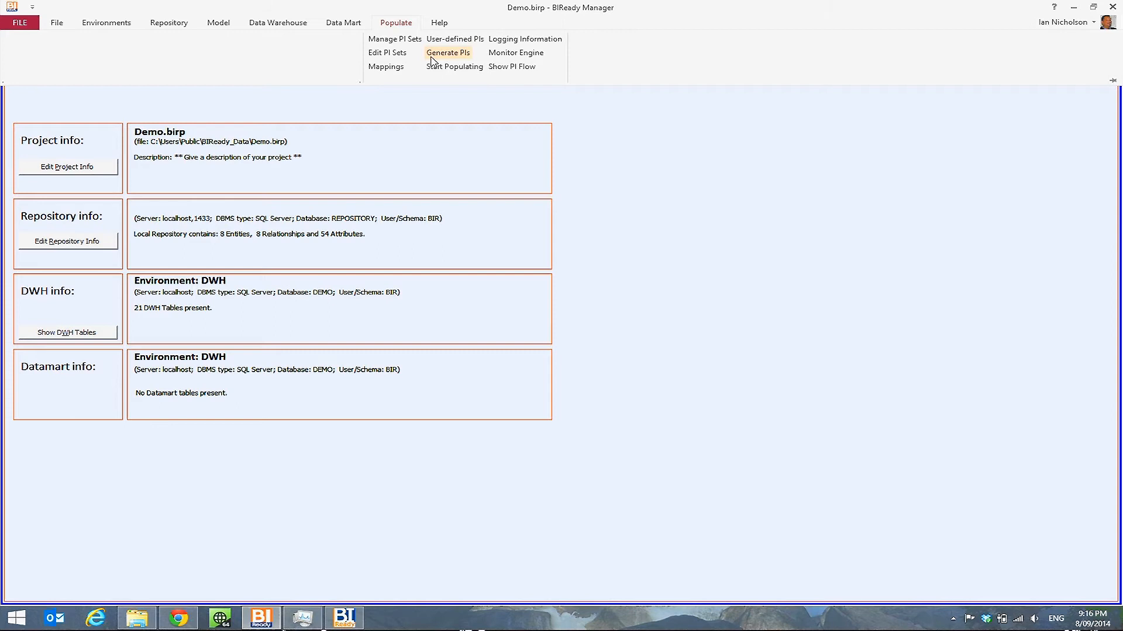
left_click(445, 72)
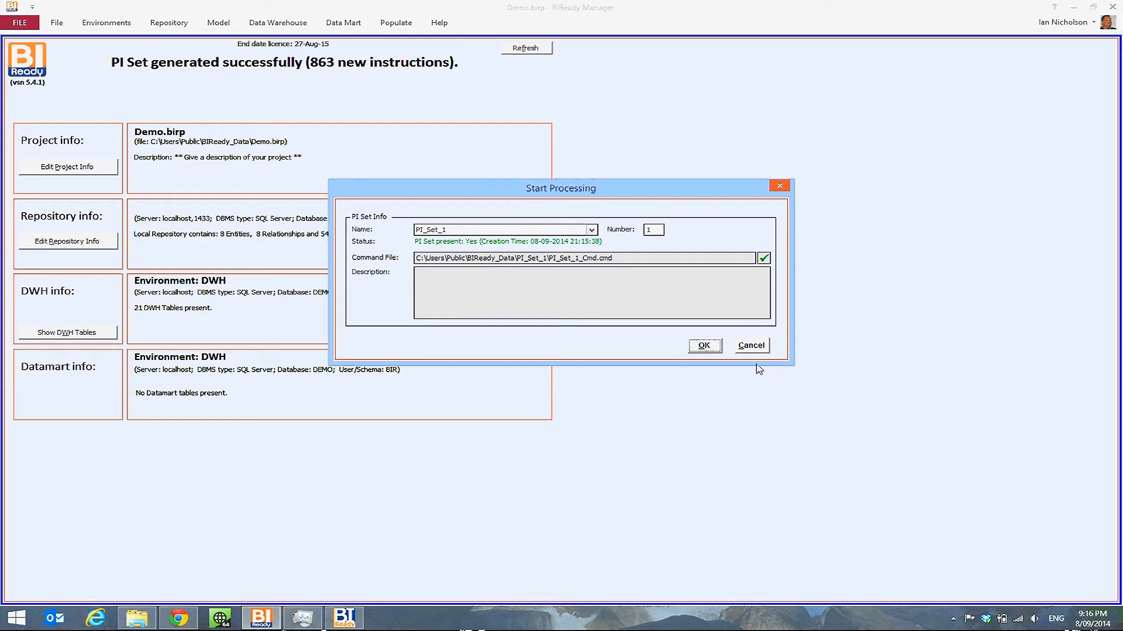
left_click(703, 346)
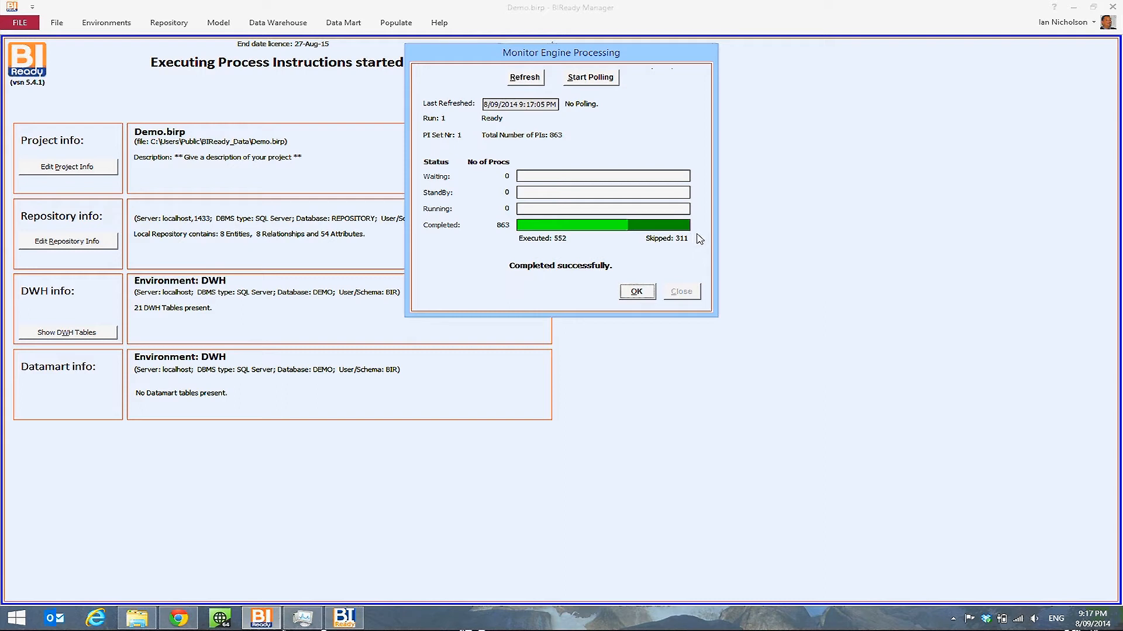
left_click(637, 294)
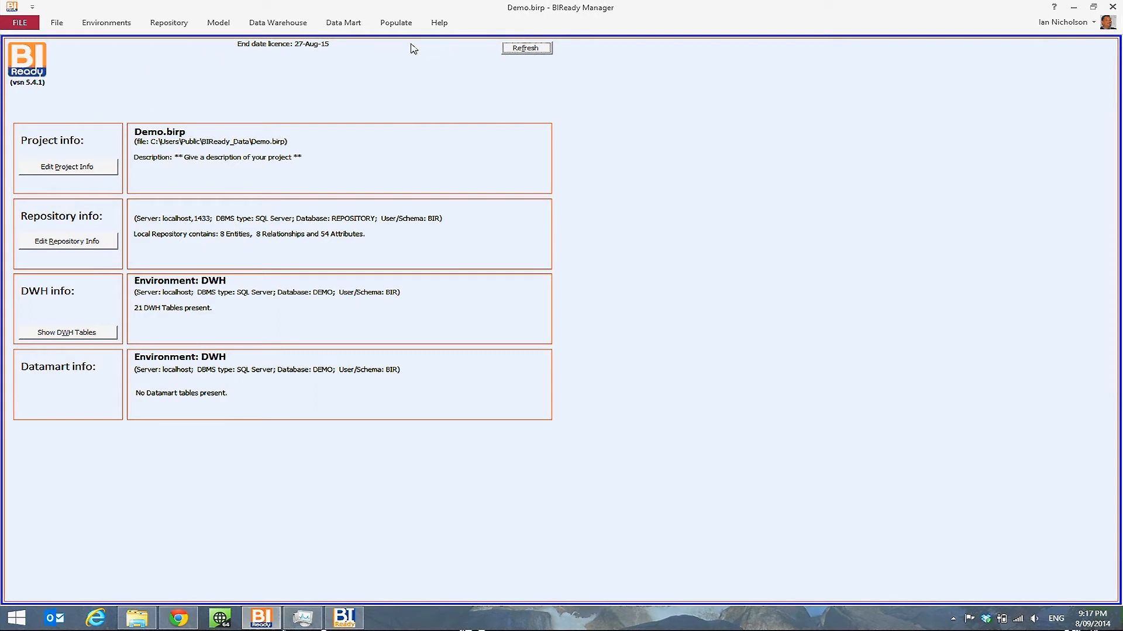
Open the logging results for run 1 and inspect the rows loaded into the Order Details hub
left_click(396, 28)
left_click(495, 39)
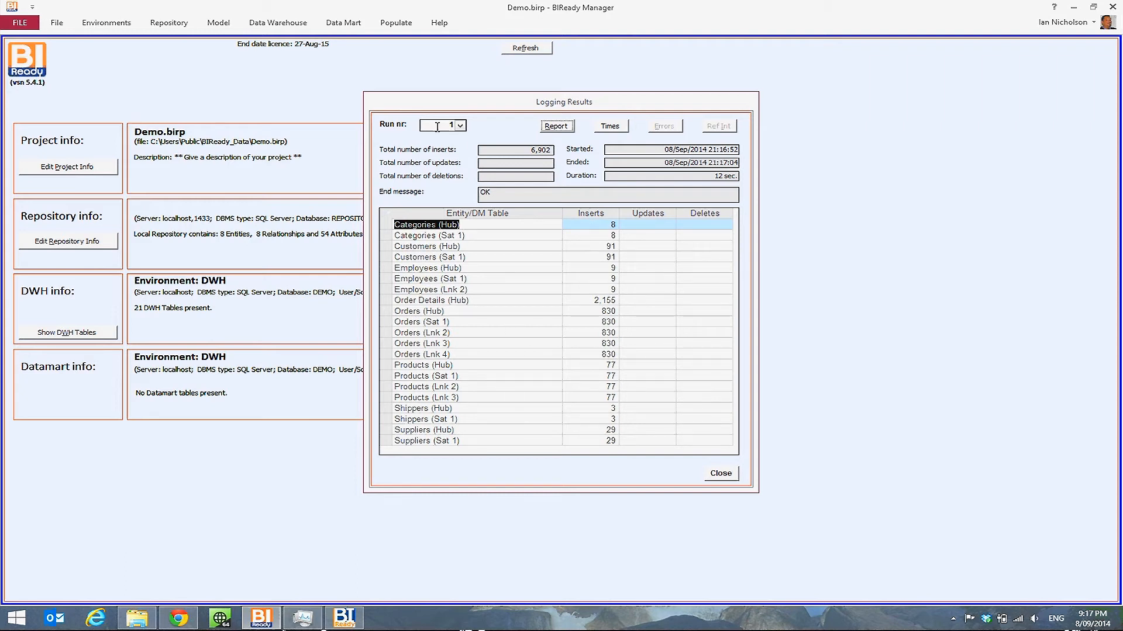
double_click(517, 302)
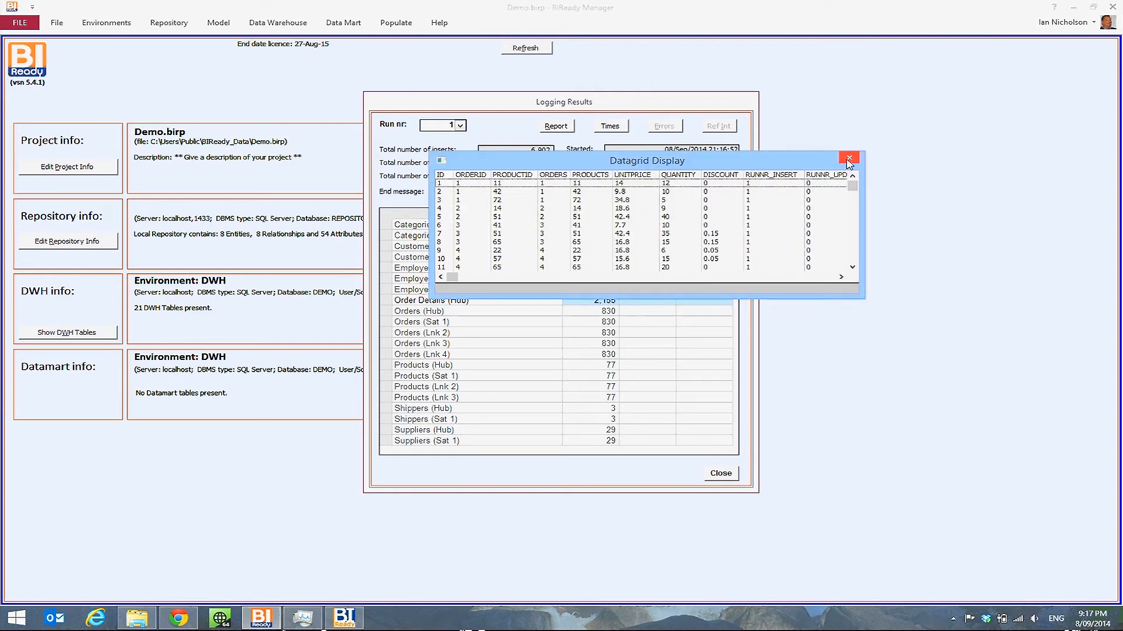
left_click_drag(852, 186, 851, 234)
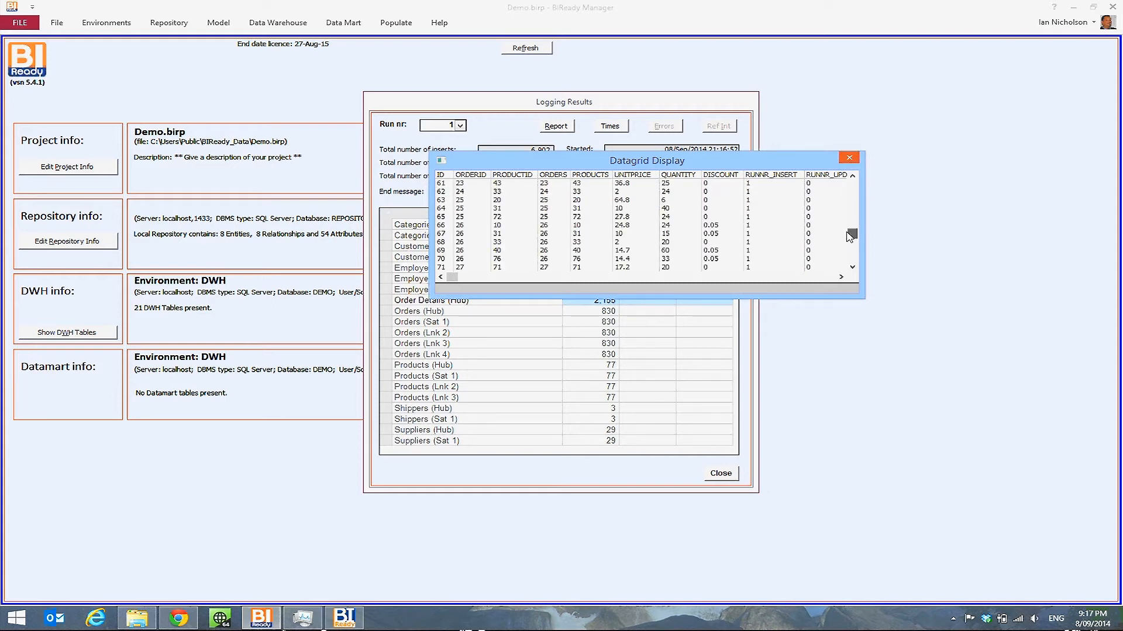
left_click(848, 158)
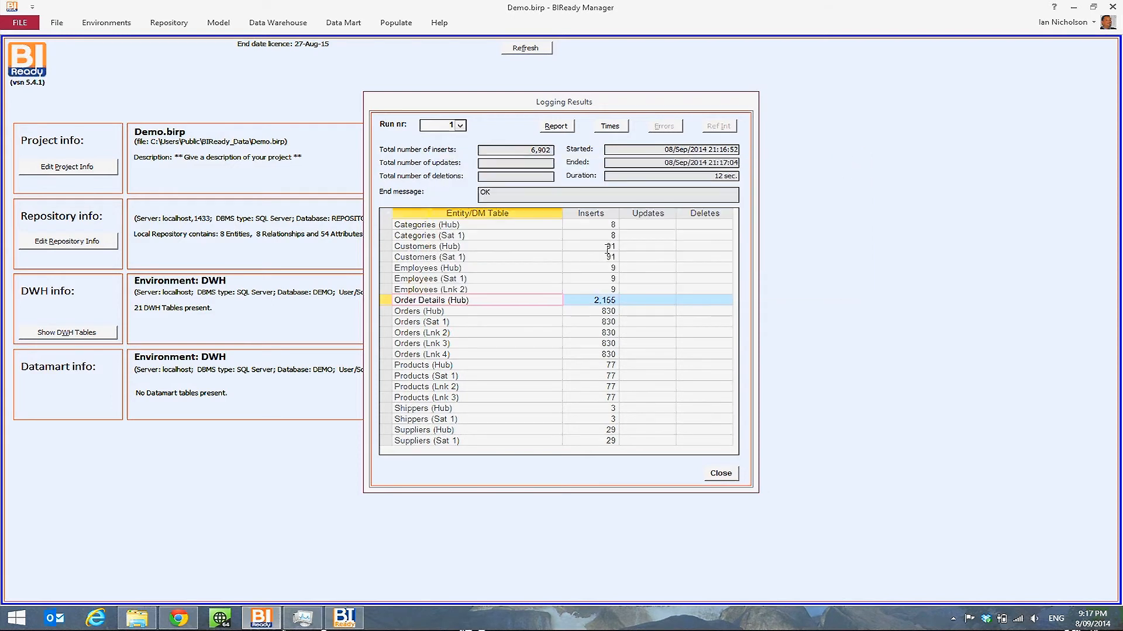
Inspect the rows loaded into the Customers Sat 1 table, and close the logging results
double_click(435, 257)
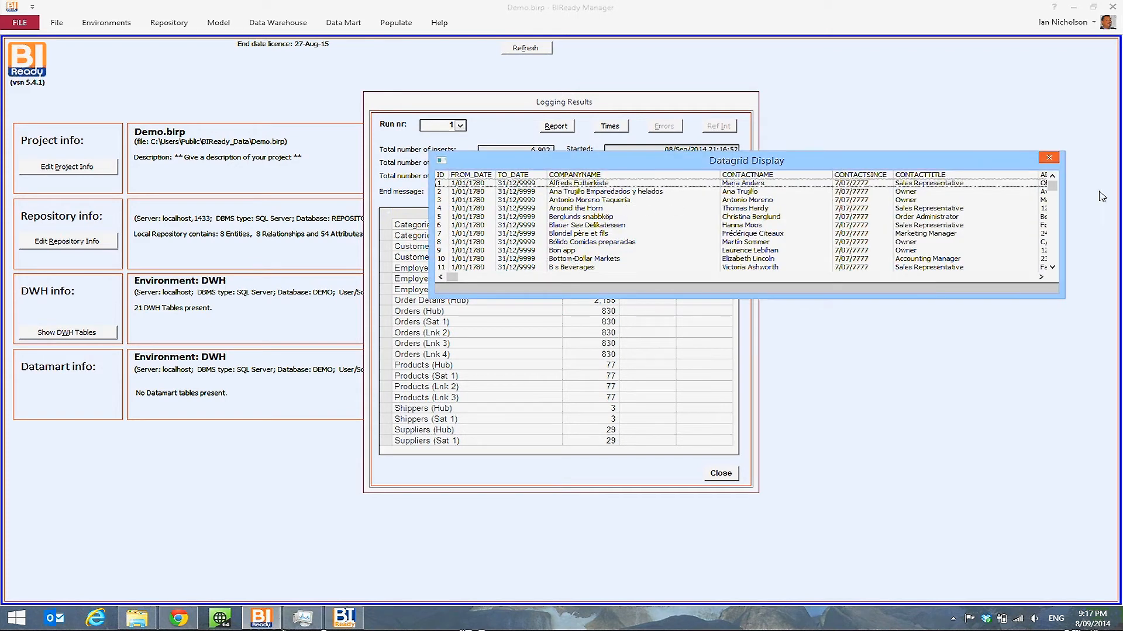
mouse_move(1051, 188)
left_mouse_down()
mouse_move(1049, 275)
mouse_move(1052, 209)
left_mouse_up()
left_click_drag(855, 169, 871, 98)
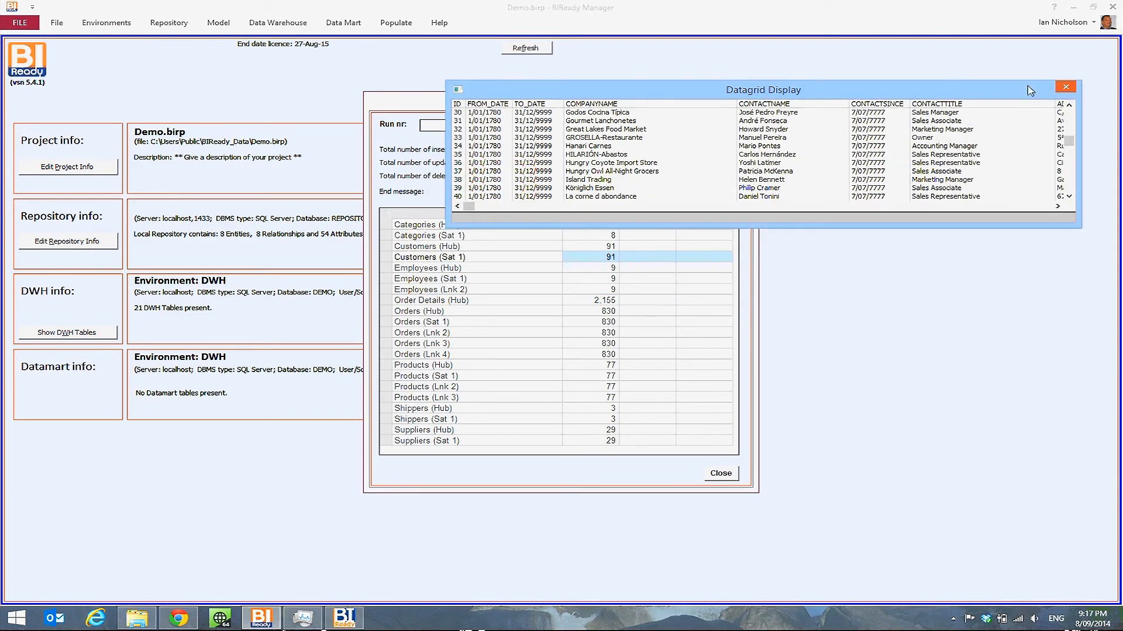
left_click(1065, 89)
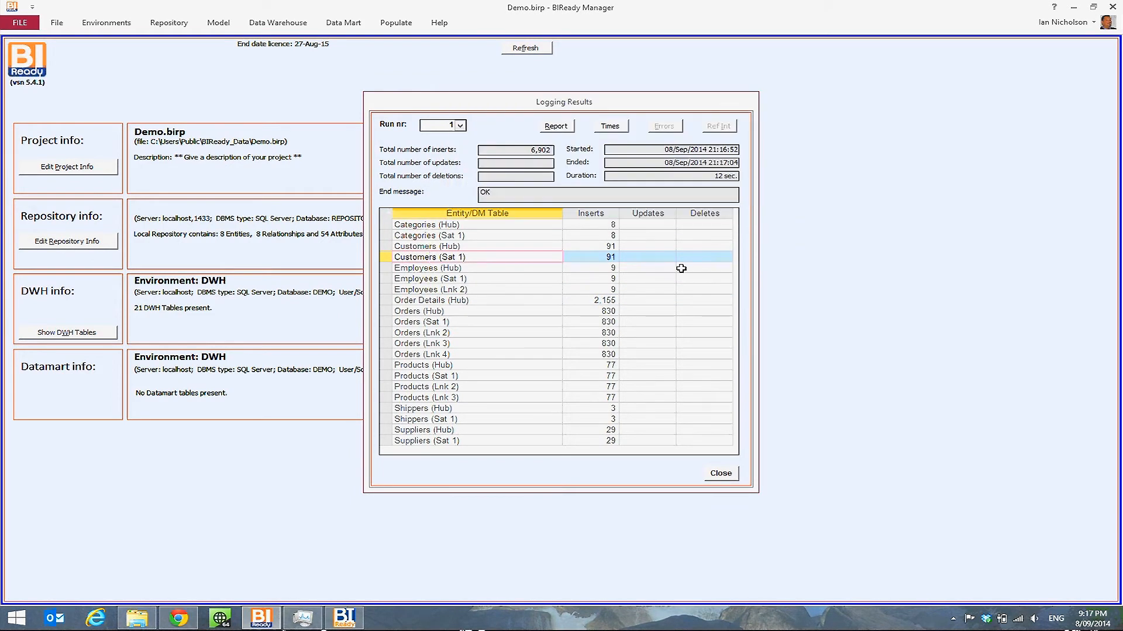
left_click(728, 474)
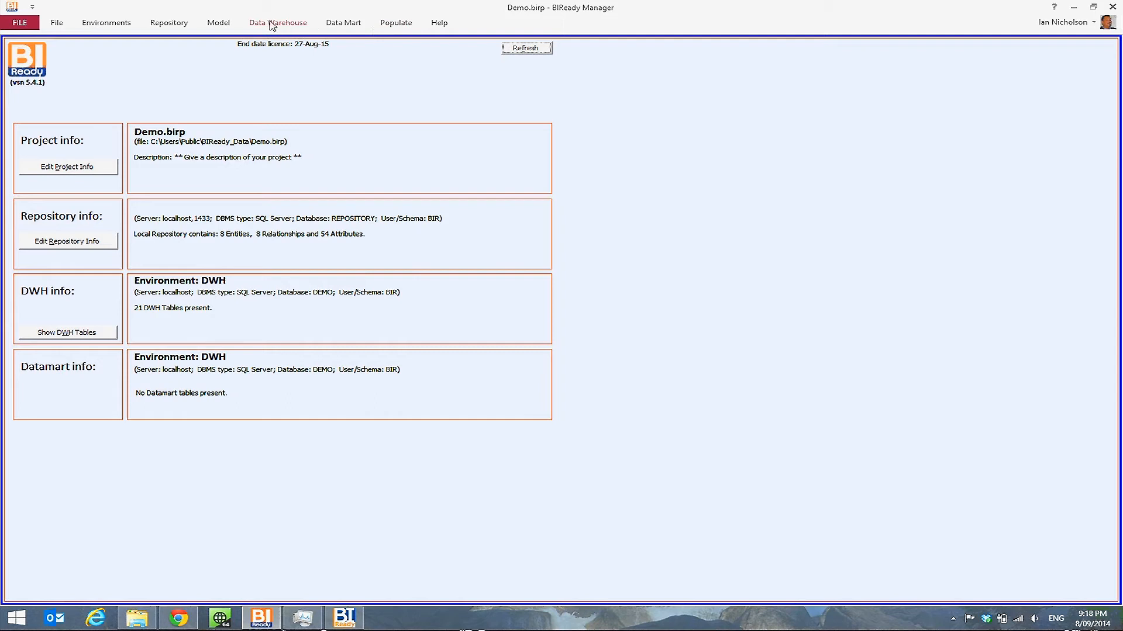
Add a new data mart definition named DataMart_1
left_click(346, 23)
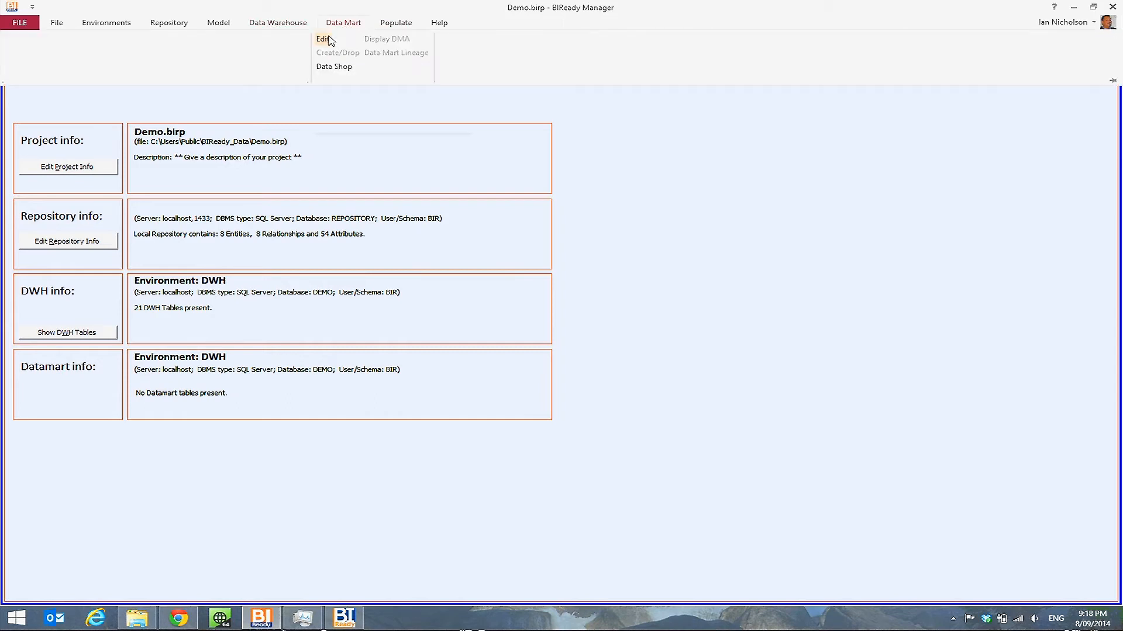
left_click(322, 39)
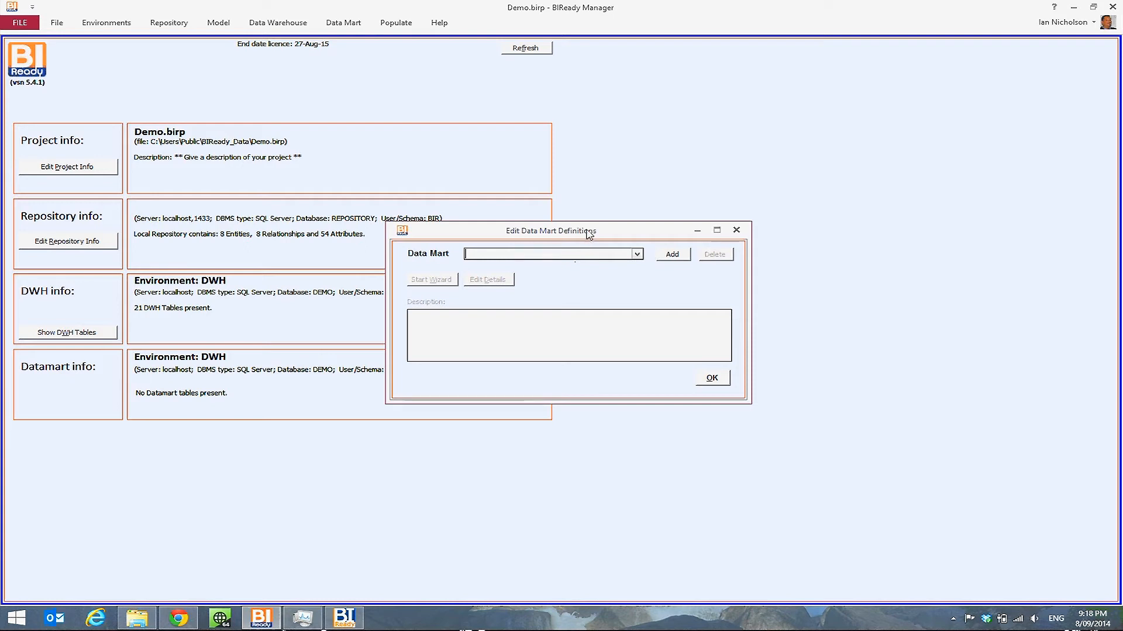
left_click(667, 256)
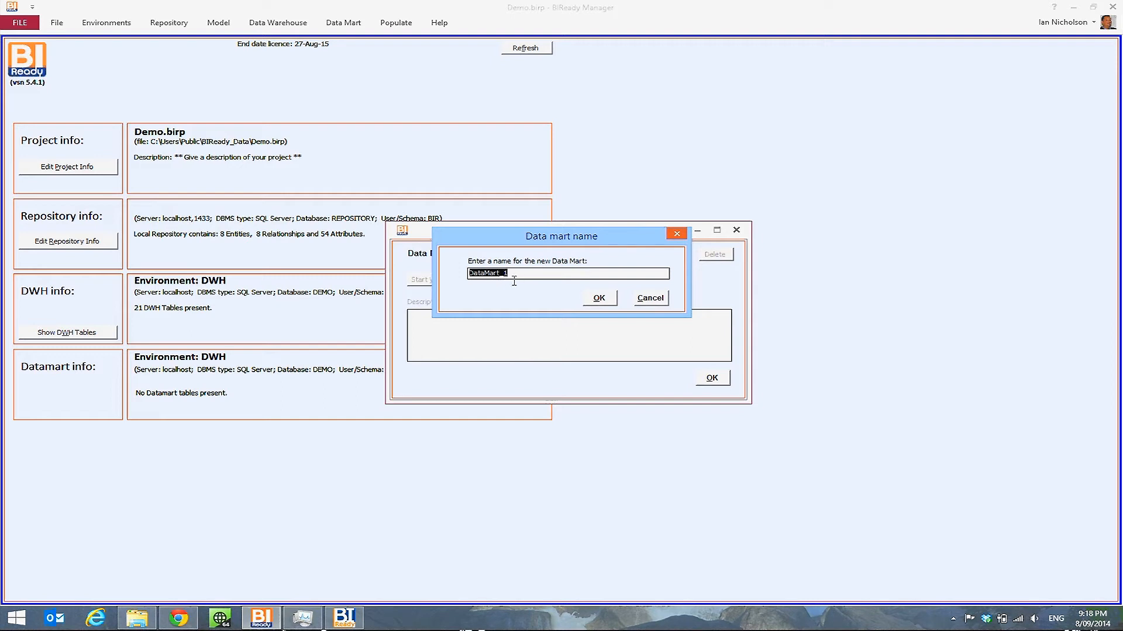
left_click(598, 297)
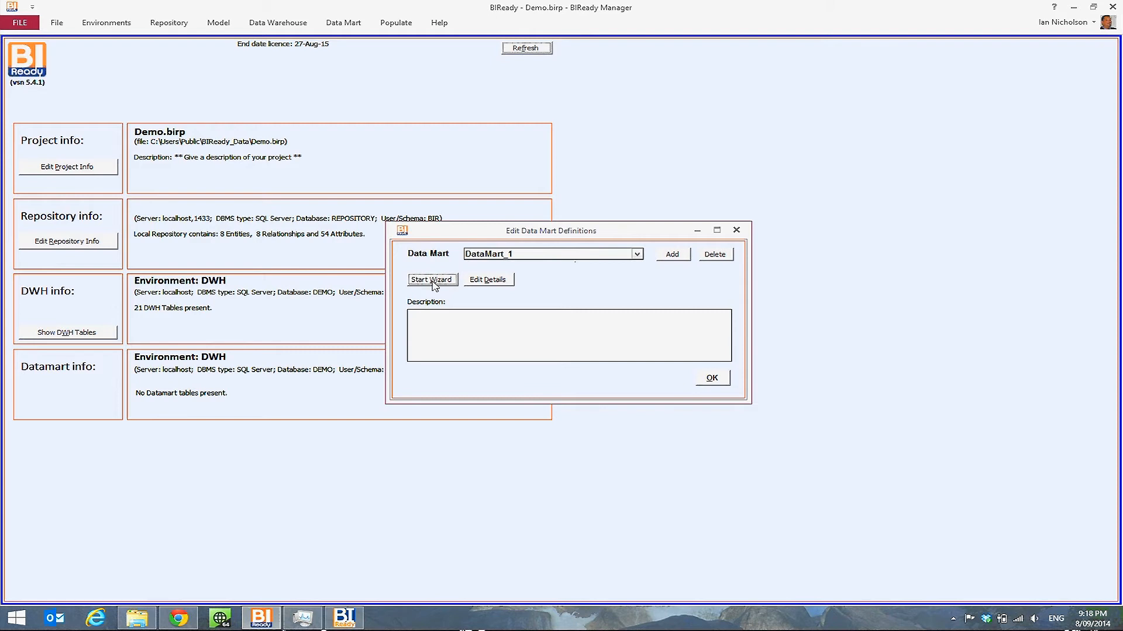
In the data mart wizard, keep Order Details as the fact, remove Orders as a dimension and add Suppliers and Categories
left_click(432, 280)
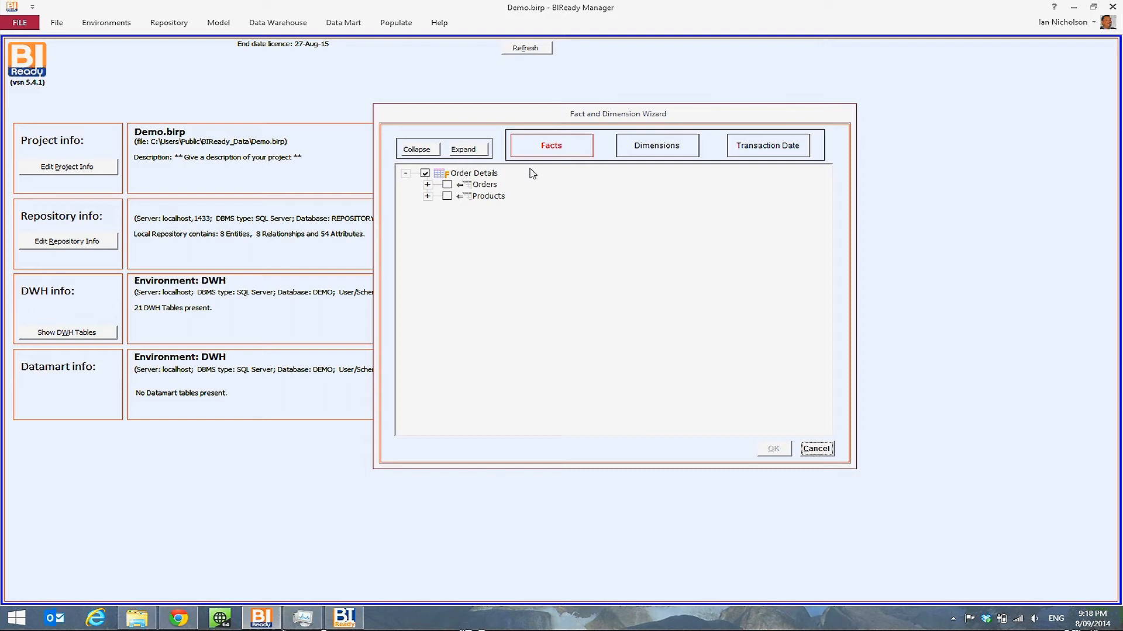
left_click(656, 148)
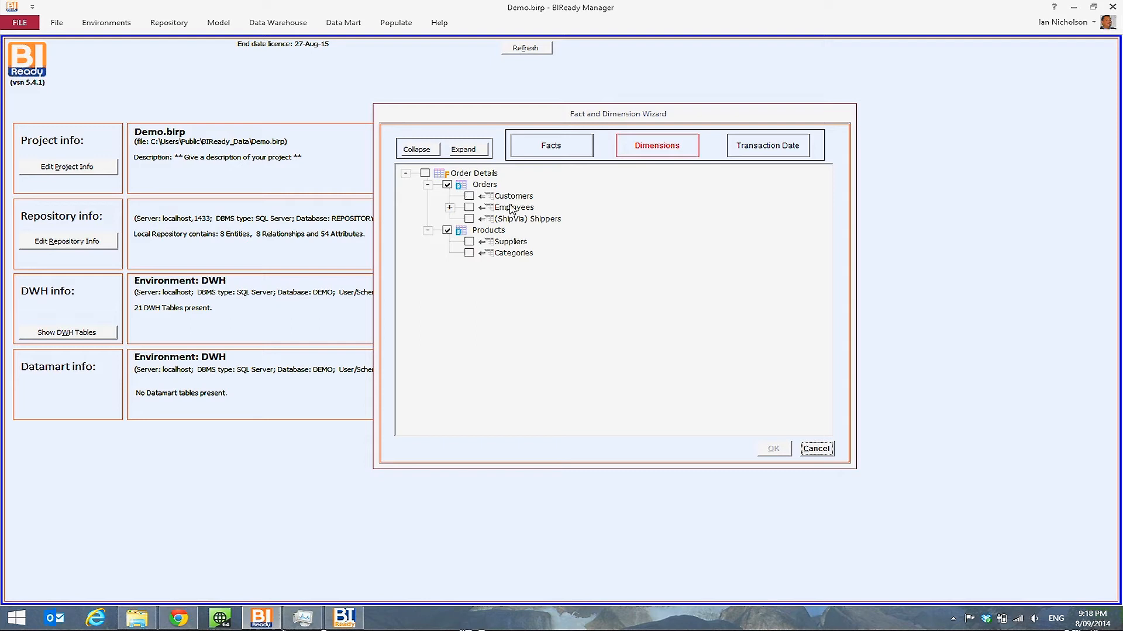
left_click(447, 185)
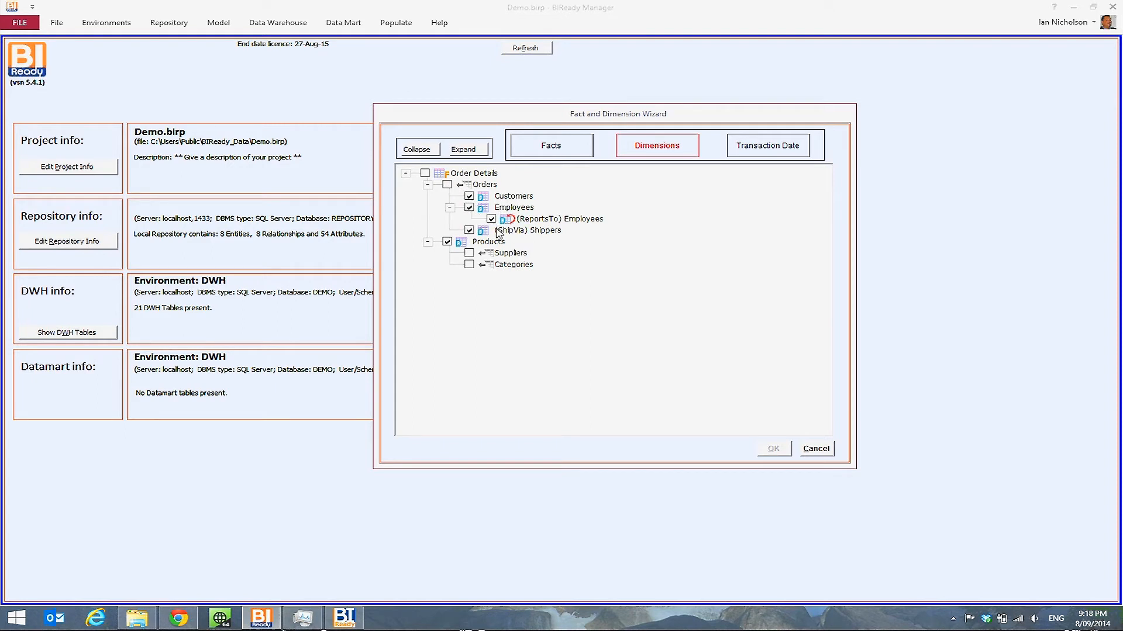
left_click(469, 253)
left_click(469, 265)
Choose OrderDate as the transaction date for the Order Details fact and save the DataMart_1 definition
left_click(740, 153)
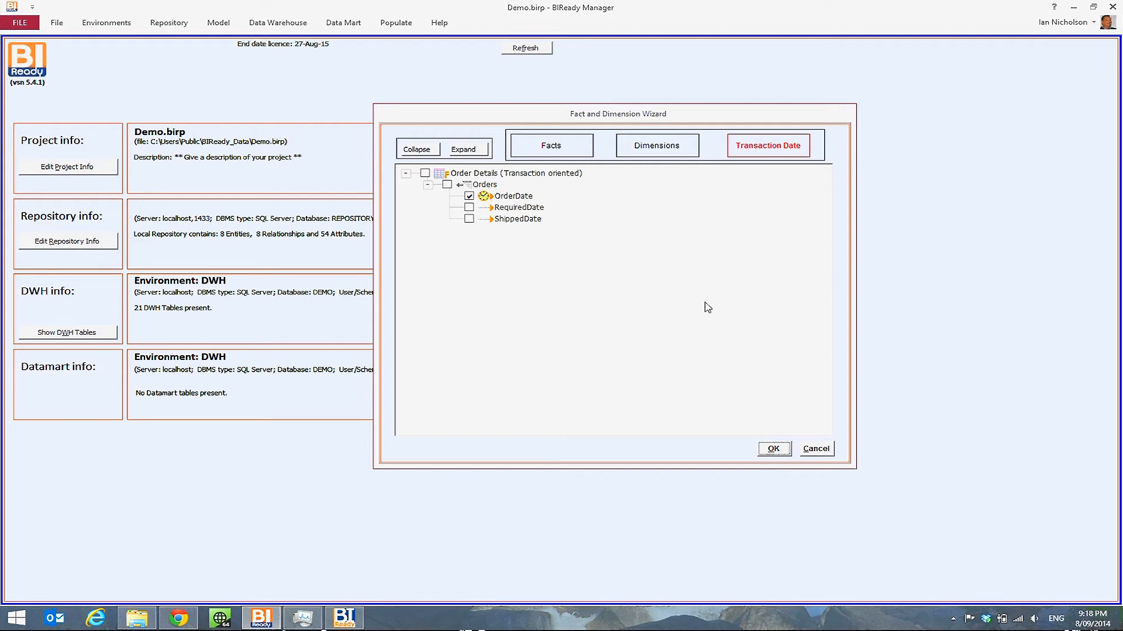
left_click(473, 208)
left_click(469, 197)
left_click(771, 451)
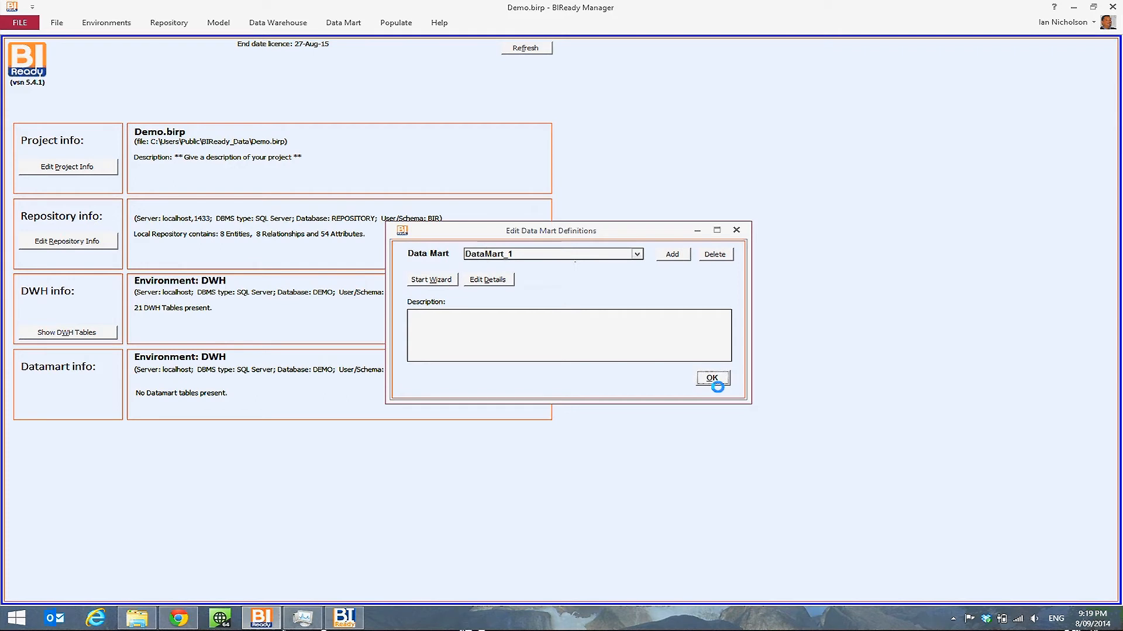
left_click(713, 379)
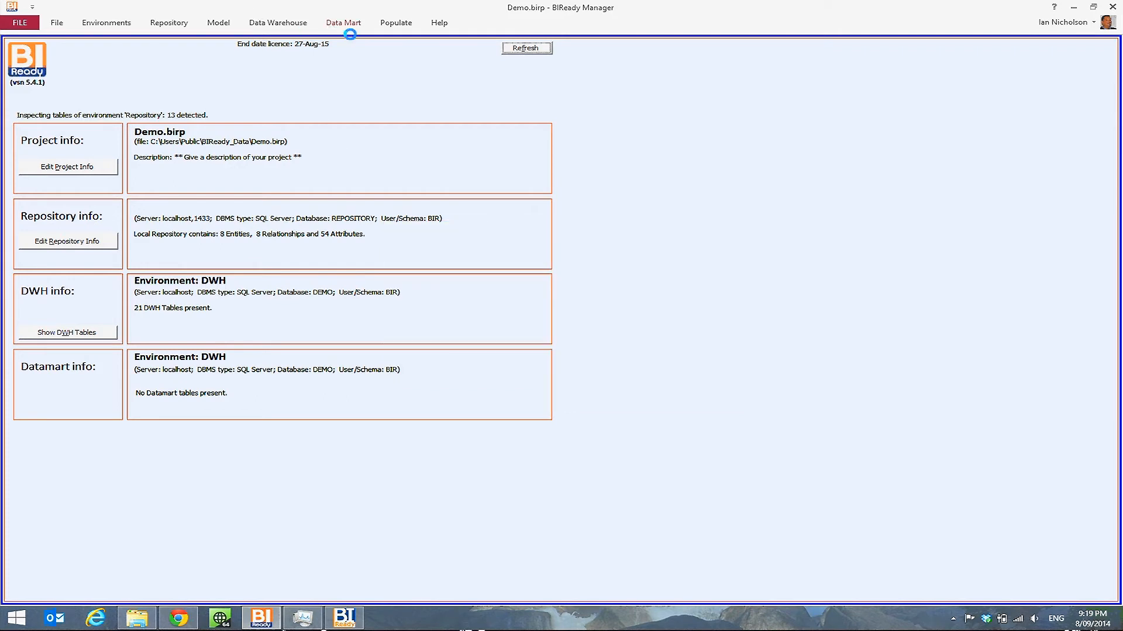
Display the DataMart_1 model diagram and examine the Order Details fact with its linked dimensions
left_click(345, 25)
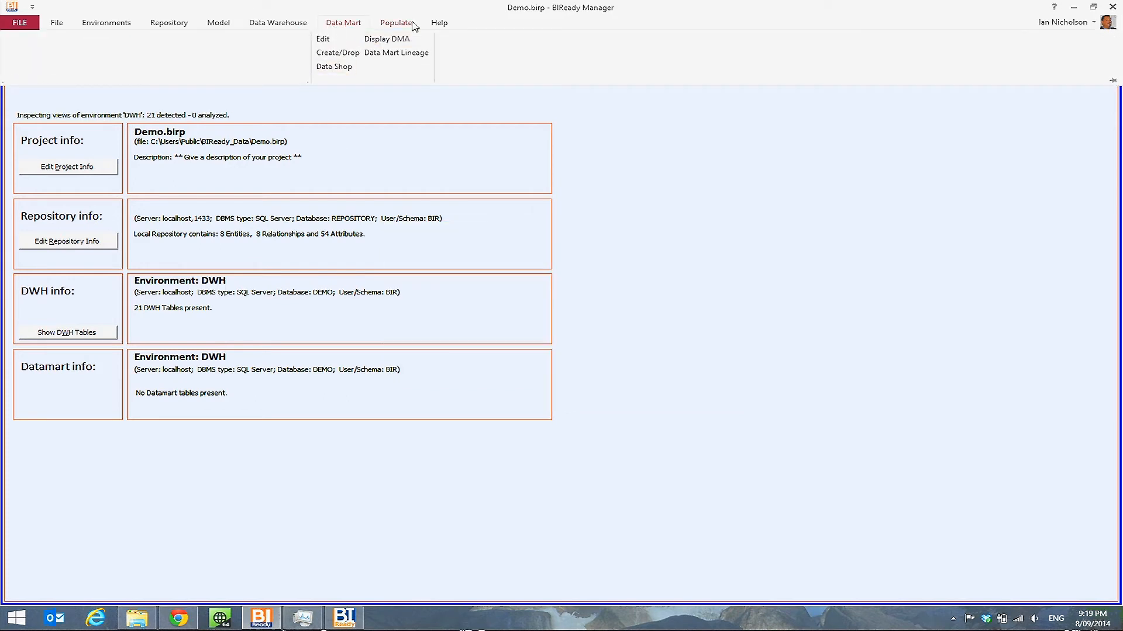
left_click(387, 40)
left_click(600, 304)
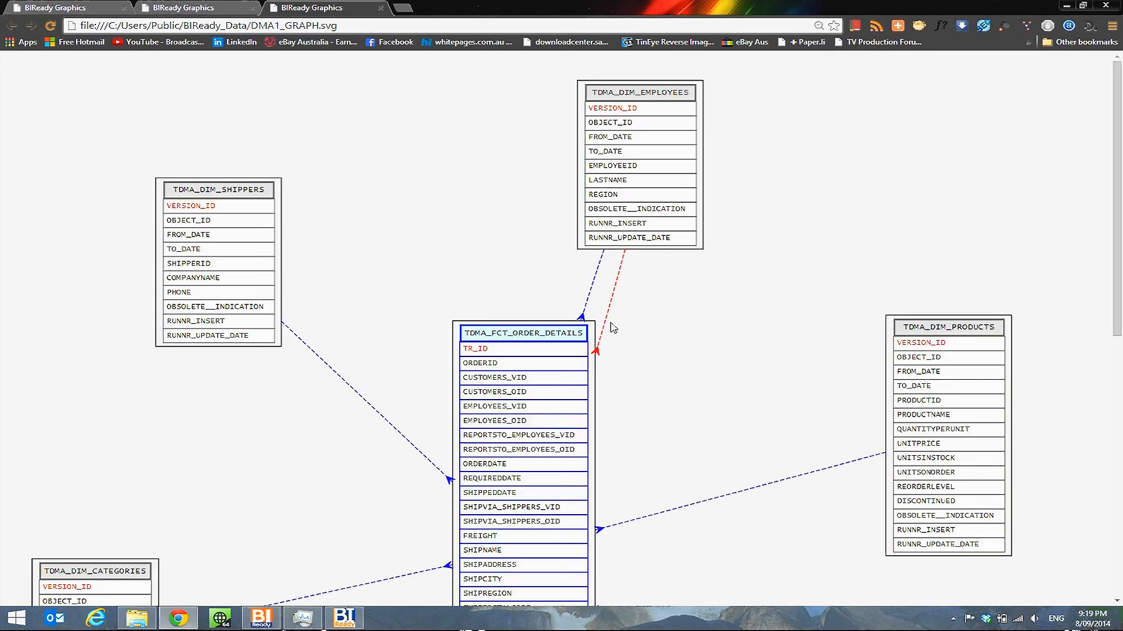
scroll(694, 353, "down", 6)
scroll(691, 352, "up", 1)
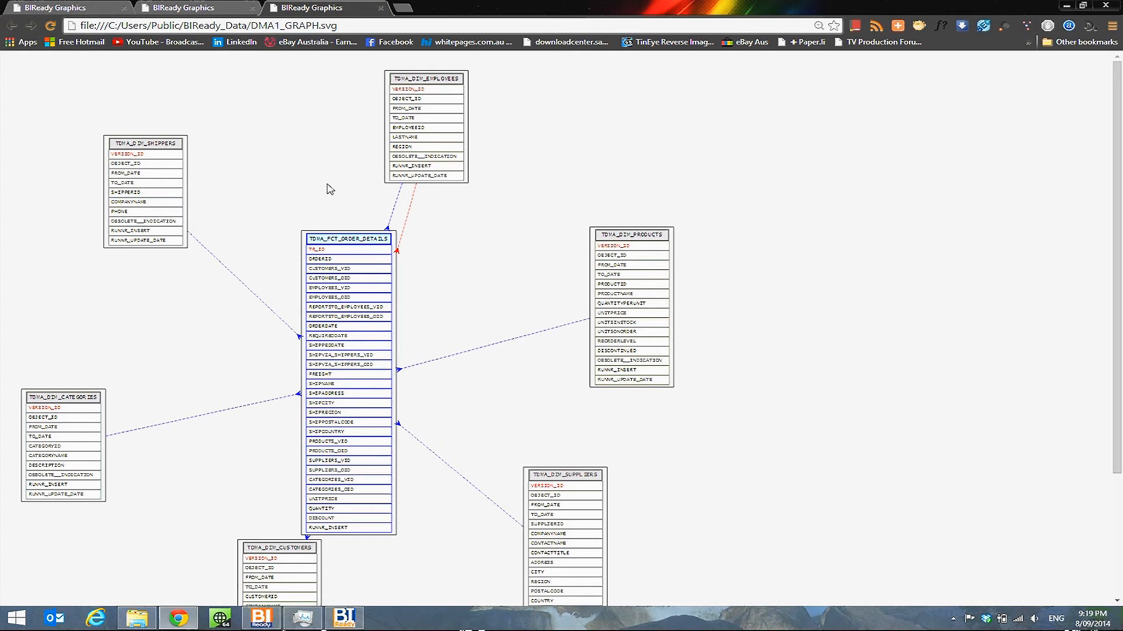
Compare the business model and data vault diagrams with the DataMart_1 diagram, and return to BIReady Manager
left_click(58, 15)
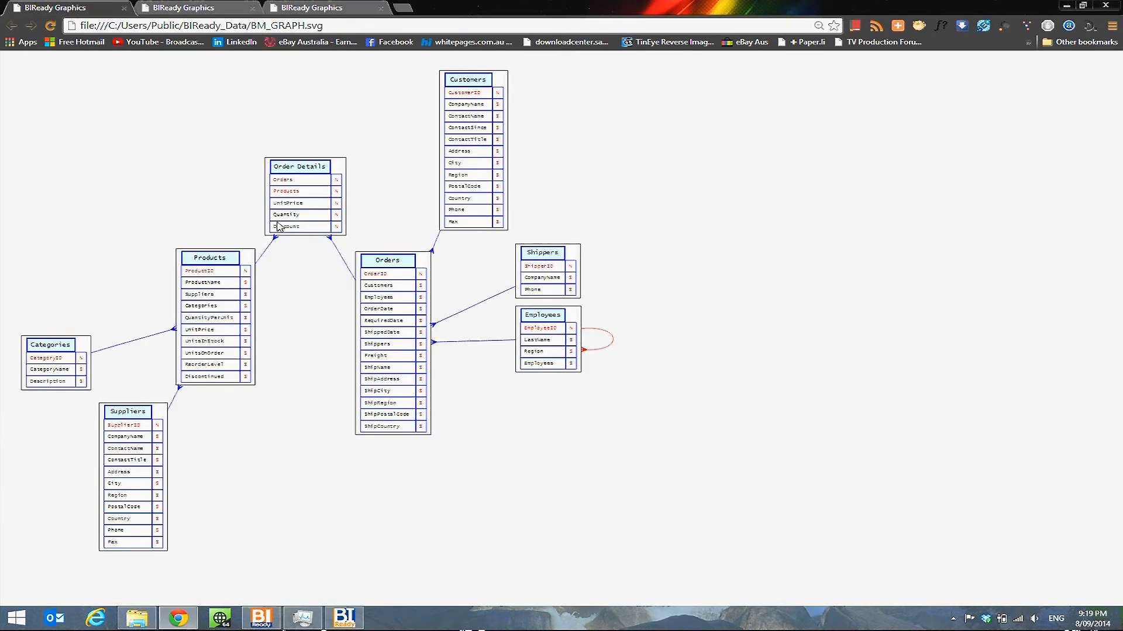
left_click(228, 14)
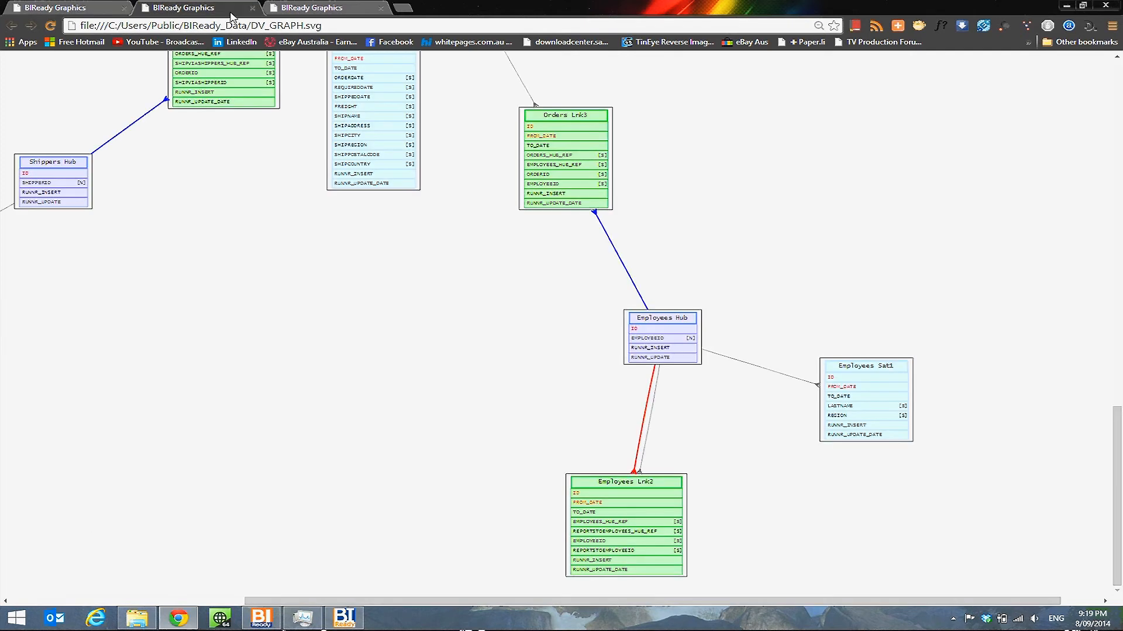
scroll(667, 284, "up", 5)
scroll(667, 285, "up", 8)
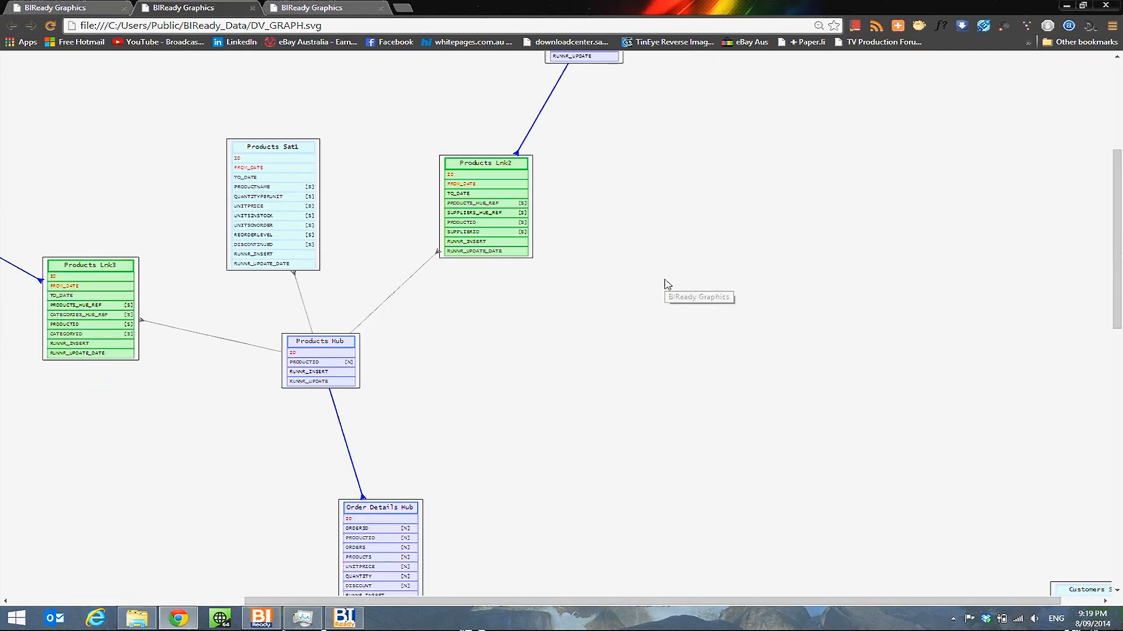
left_click(300, 9)
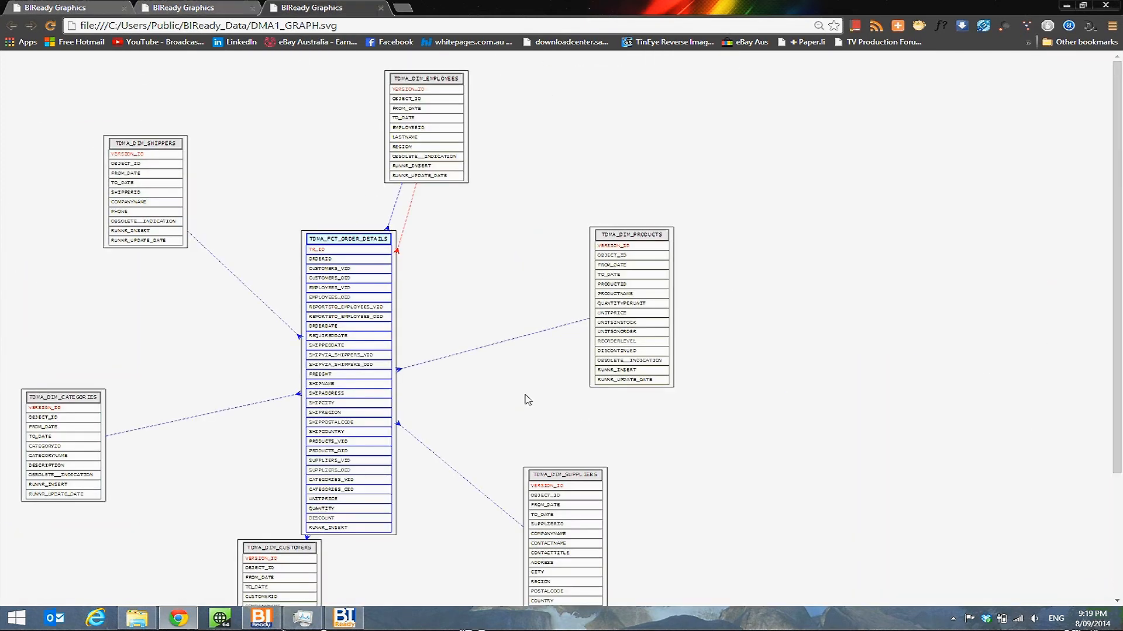
scroll(529, 401, "down", 3)
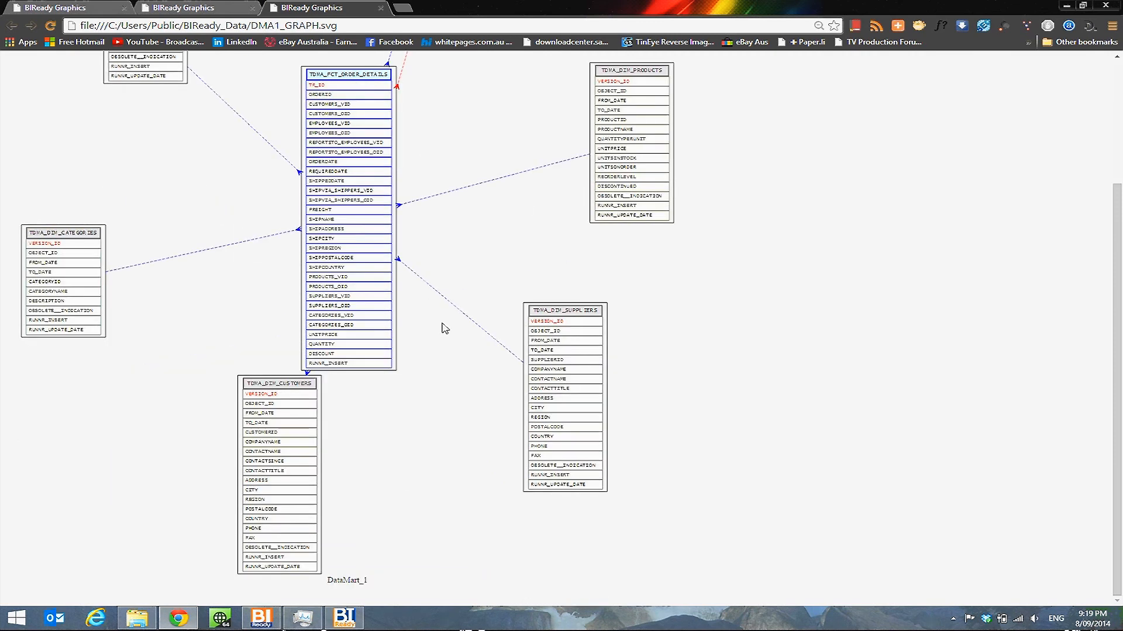
scroll(480, 252, "up", 3)
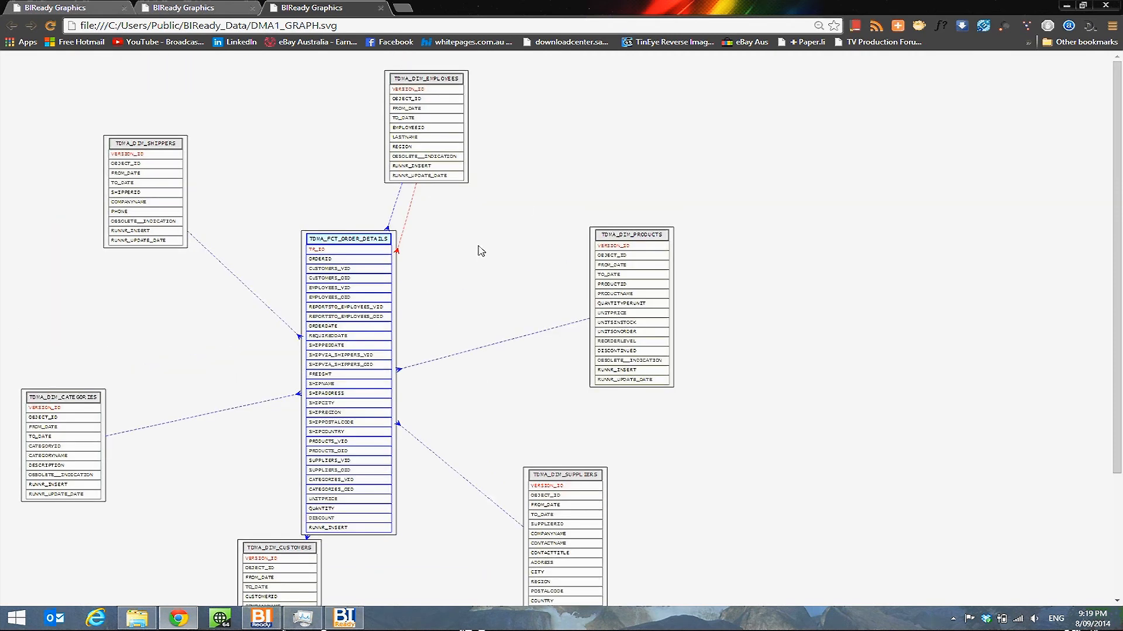
left_click(1066, 5)
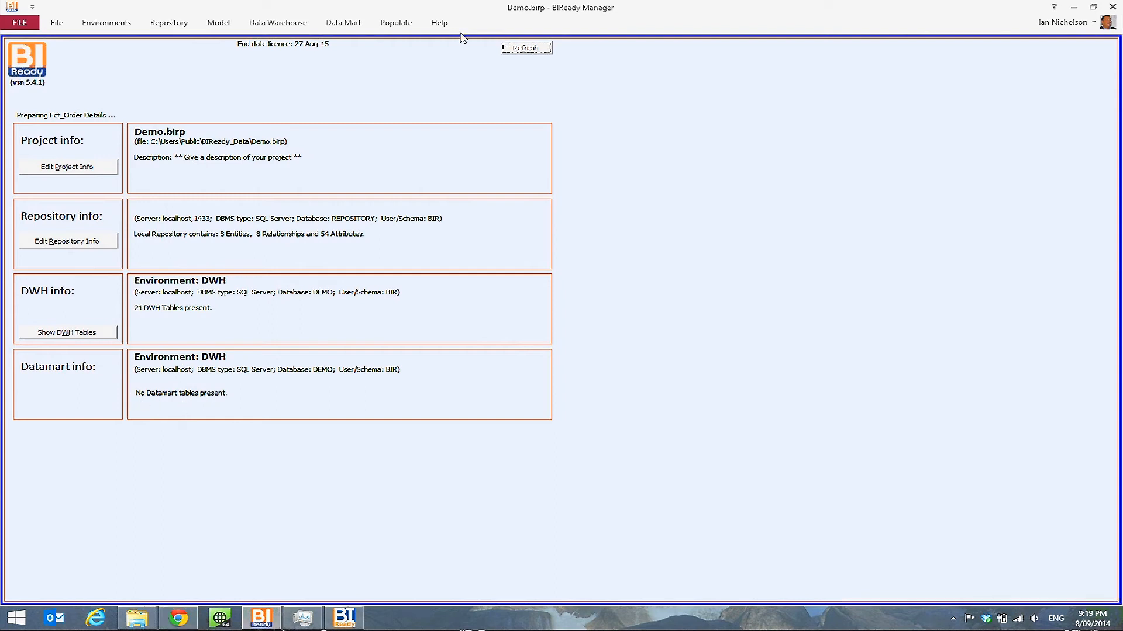
Create DataMart_1 as a physical data mart
left_click(349, 24)
left_click(345, 53)
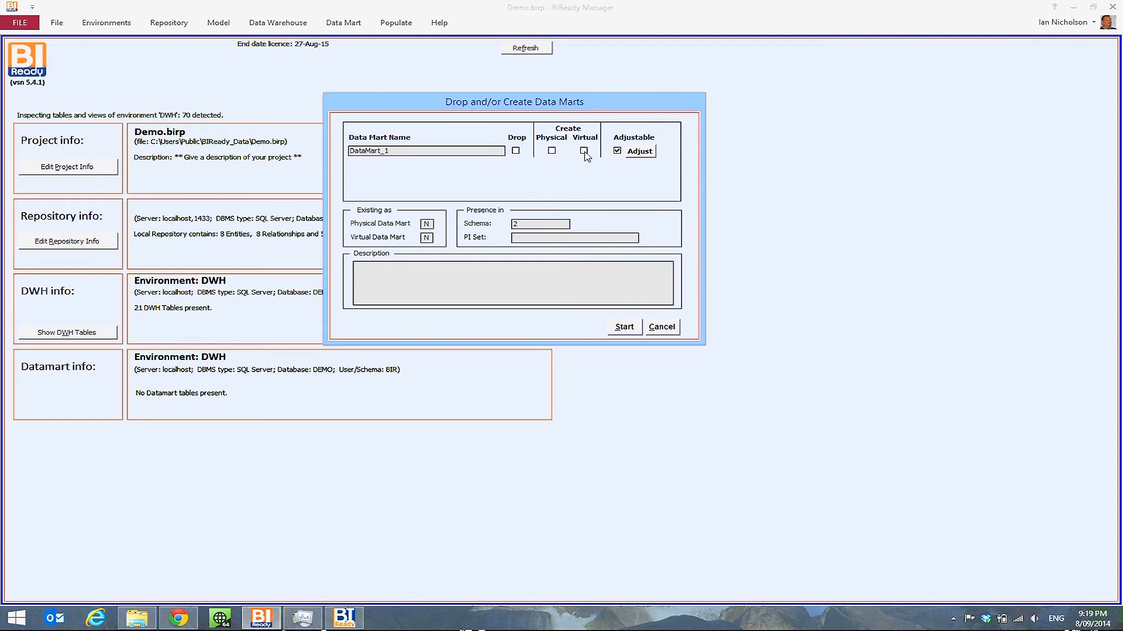
left_click(552, 151)
left_click(624, 327)
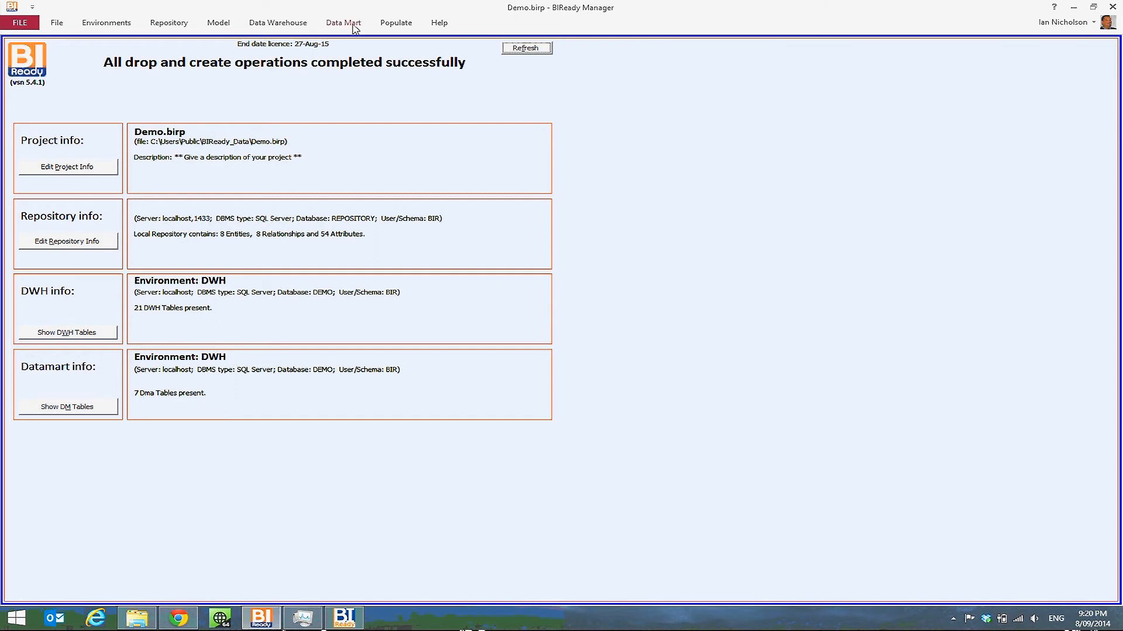
Start generating process instructions and choose DataMart_1 as the PI set
left_click(393, 24)
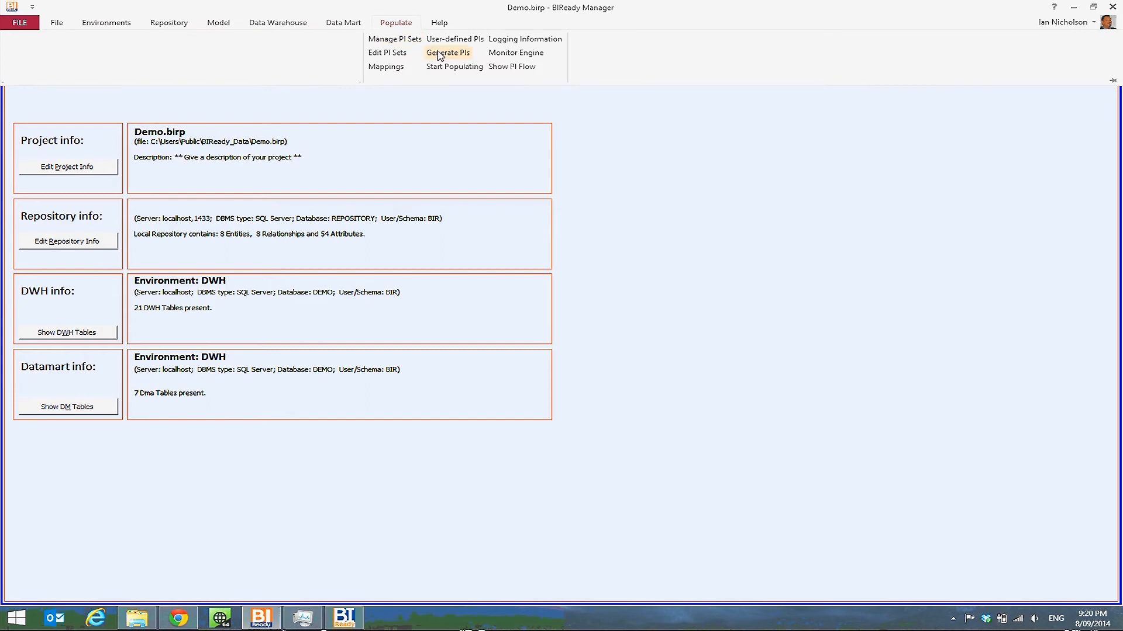
left_click(439, 54)
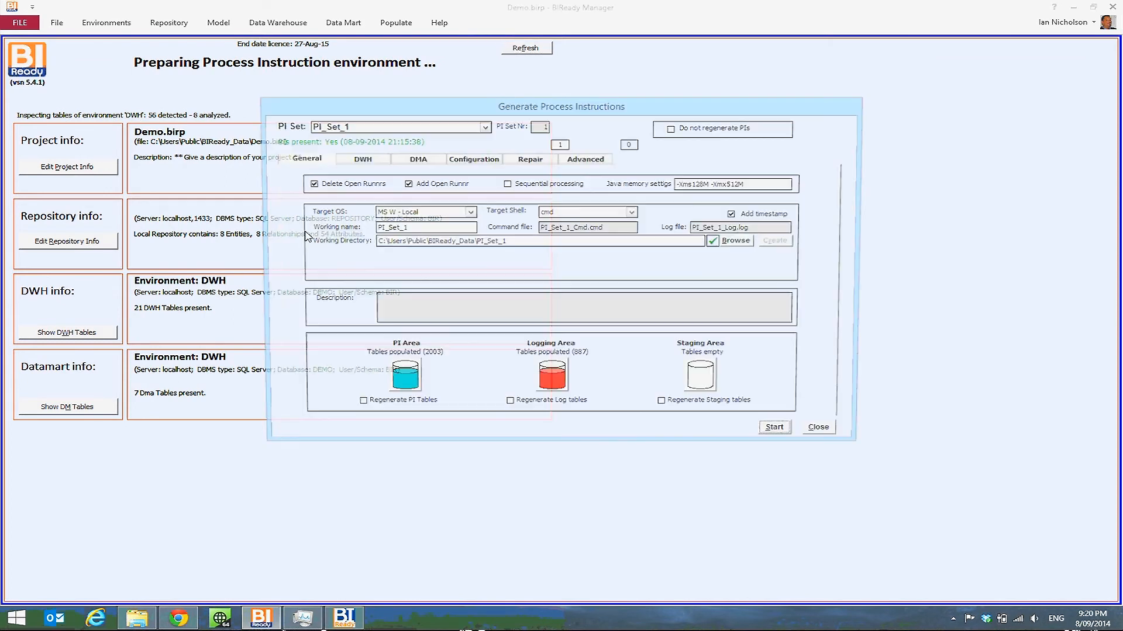
left_click(485, 126)
left_click(485, 126)
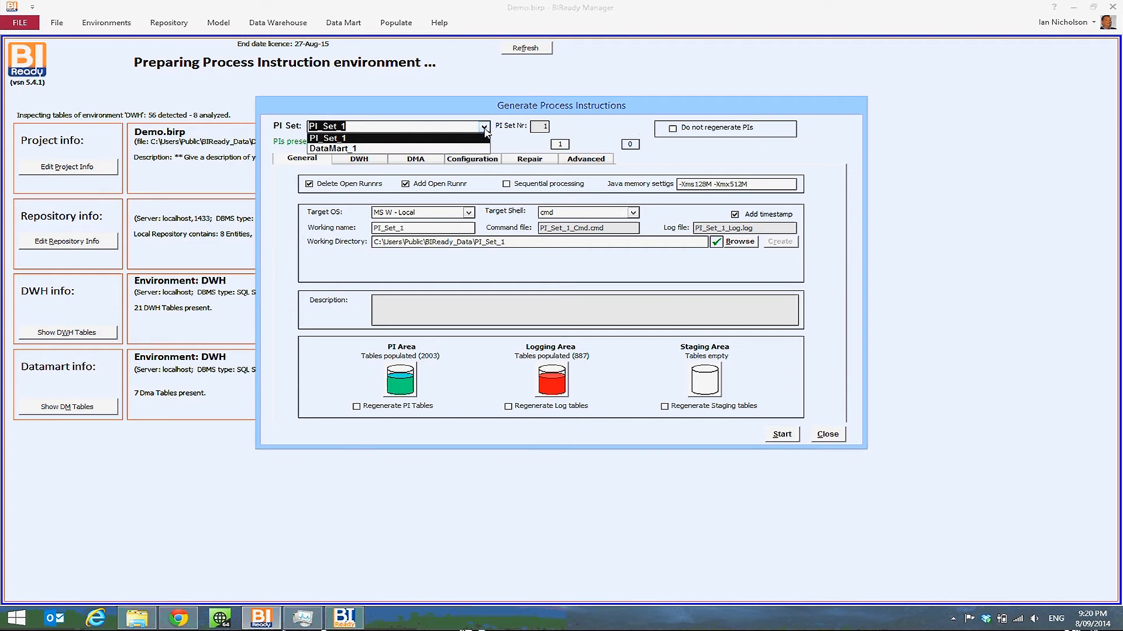
left_click(396, 144)
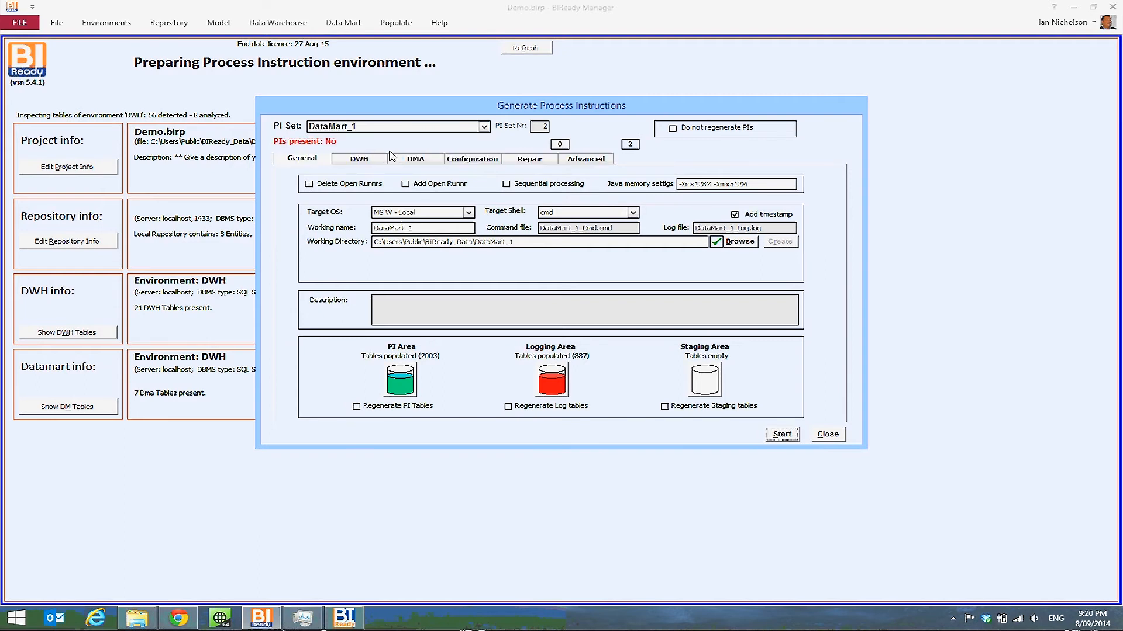
Review the DMA, configuration, repair and advanced settings of the DataMart_1 PI set, and generate its process instructions
left_click(421, 160)
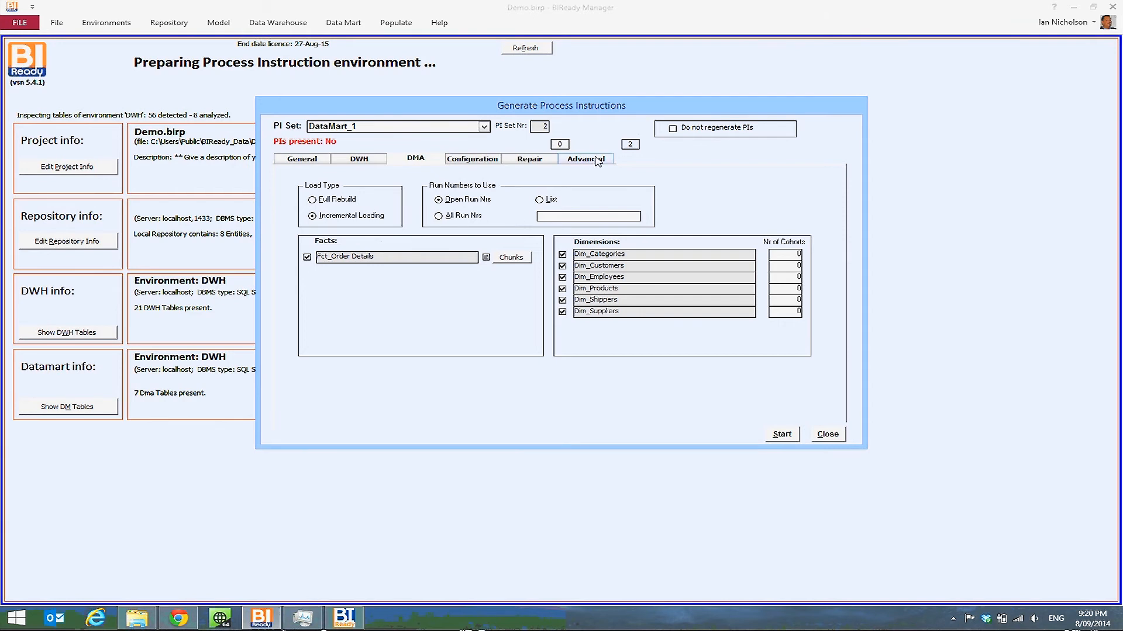
left_click(485, 162)
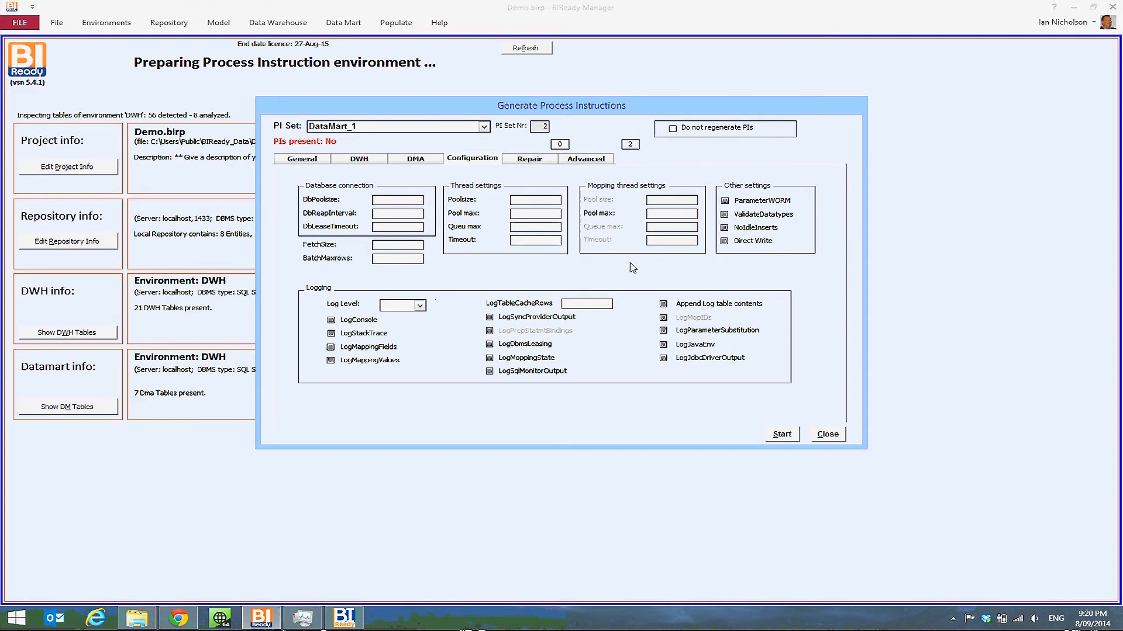
left_click(539, 160)
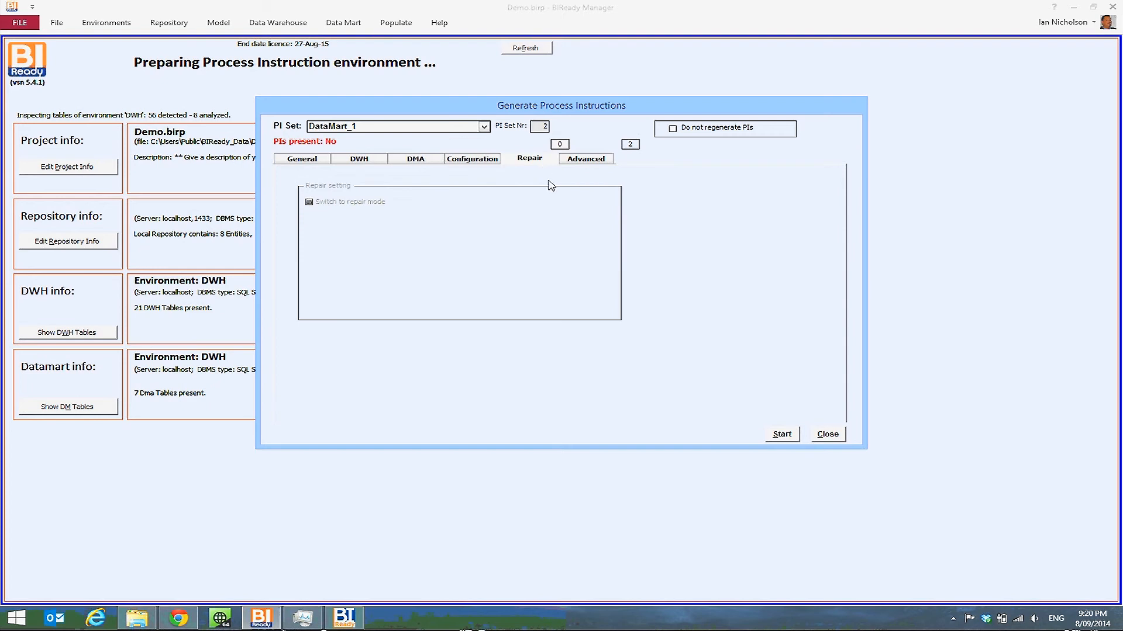
left_click(592, 162)
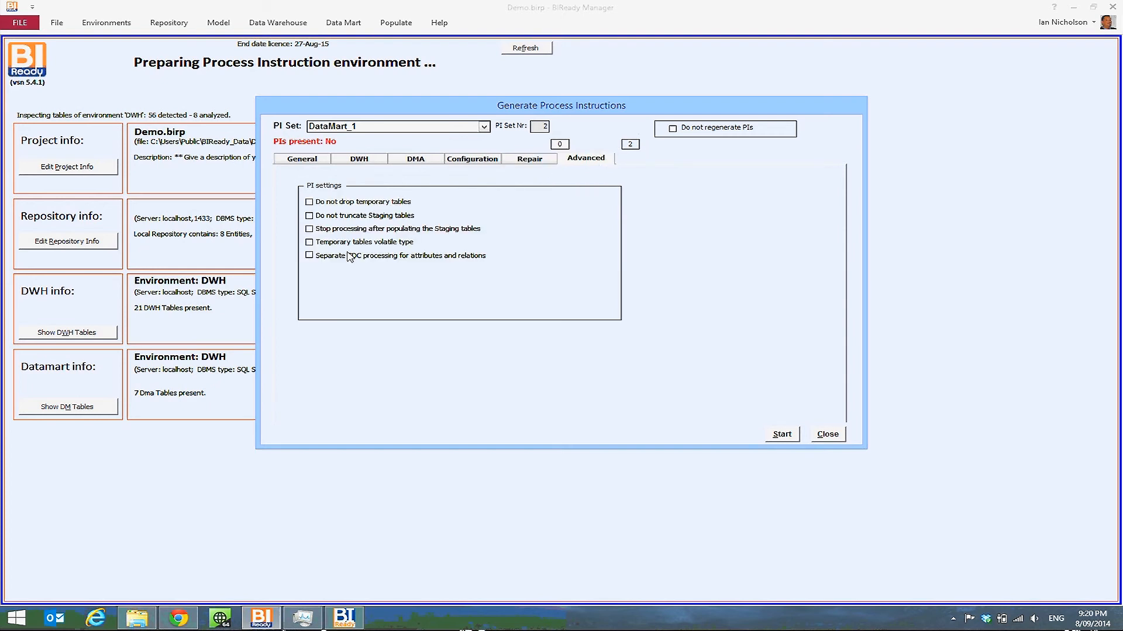
left_click(472, 161)
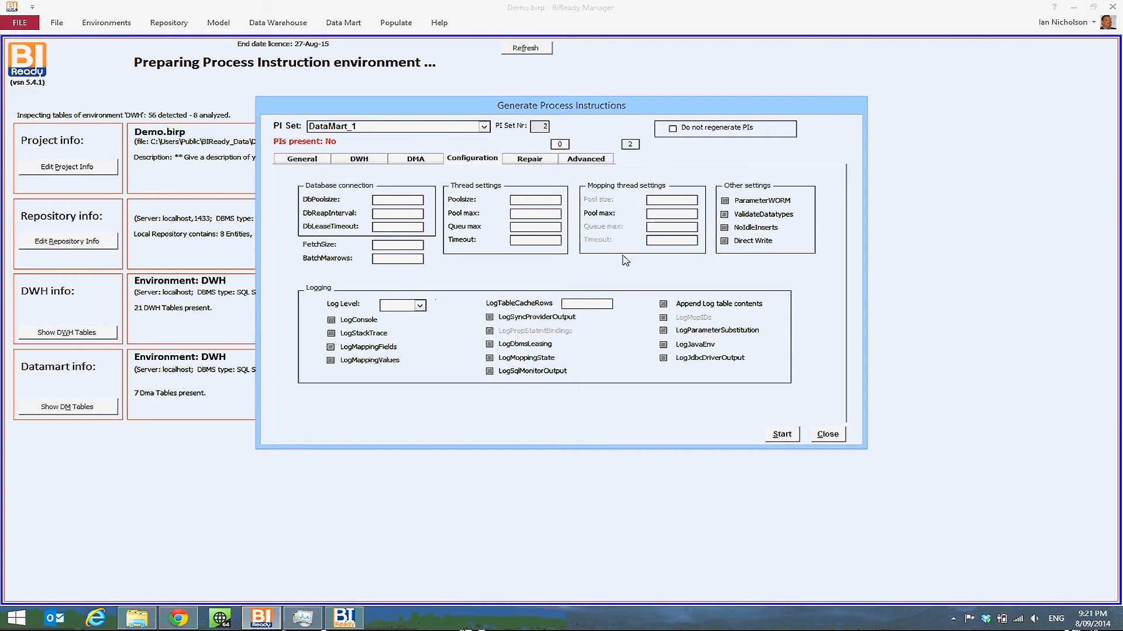
left_click(782, 436)
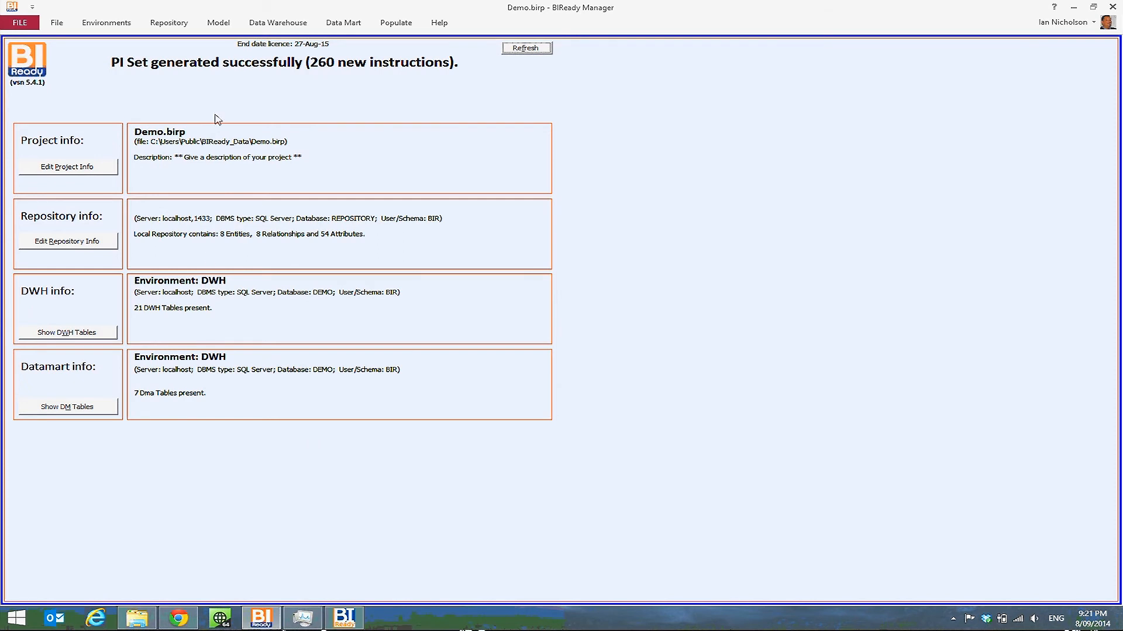
Populate the data mart by running the DataMart_1 PI set, and close the engine monitor once processing ends
left_click(397, 23)
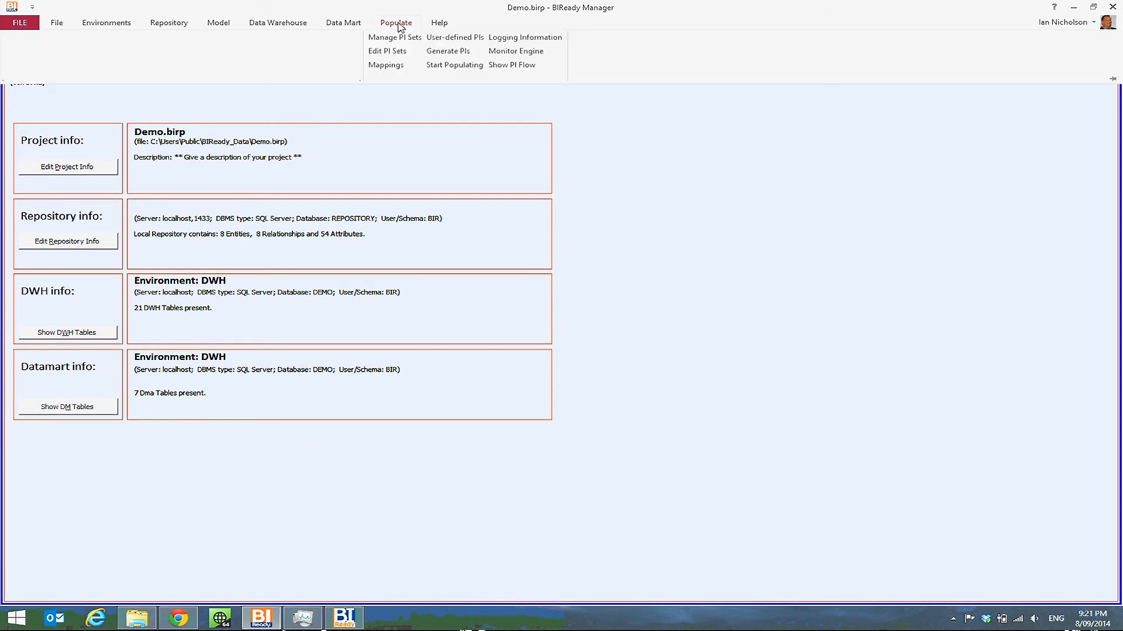
left_click(455, 65)
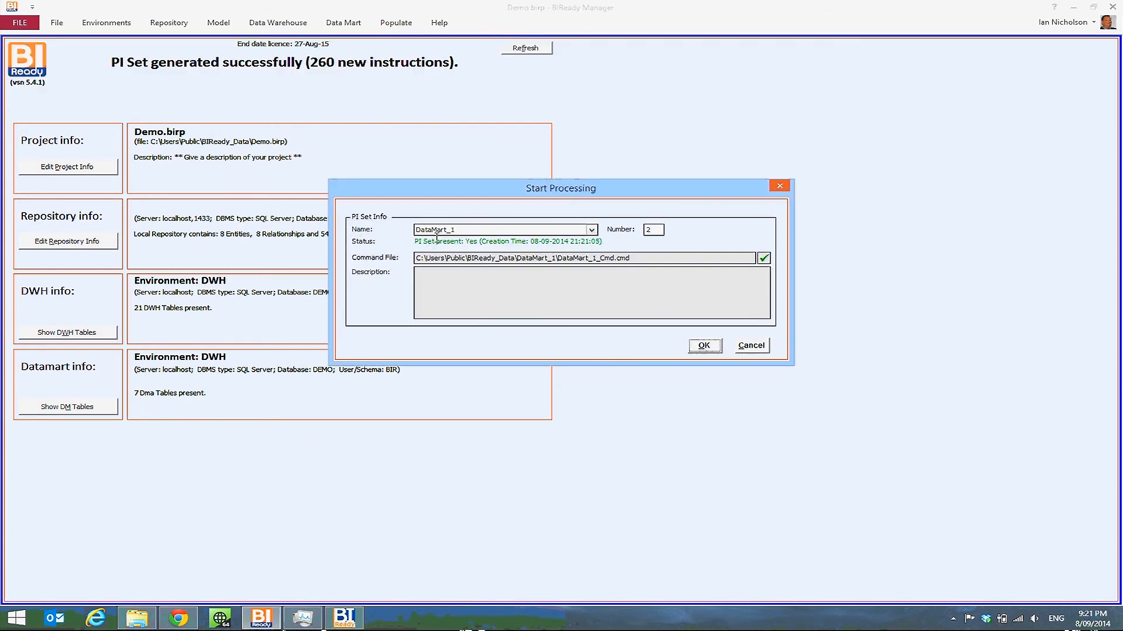
left_click(711, 346)
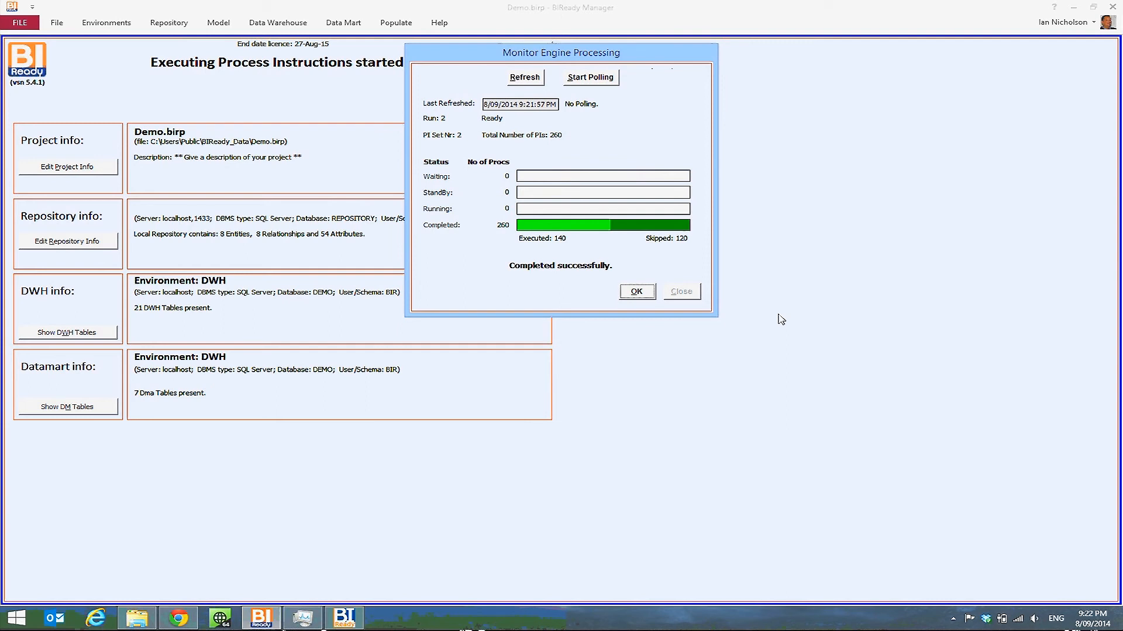
left_click(636, 292)
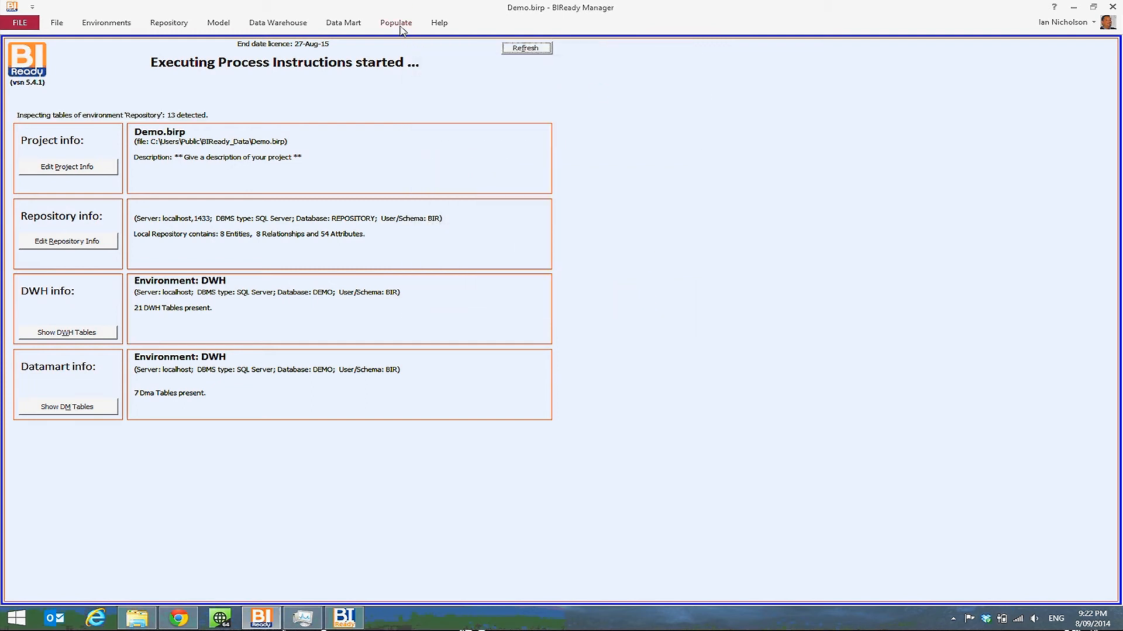
Check the logging results of the data mart run, inspect the rows loaded into Fct_Order Details, and close the results
left_click(400, 25)
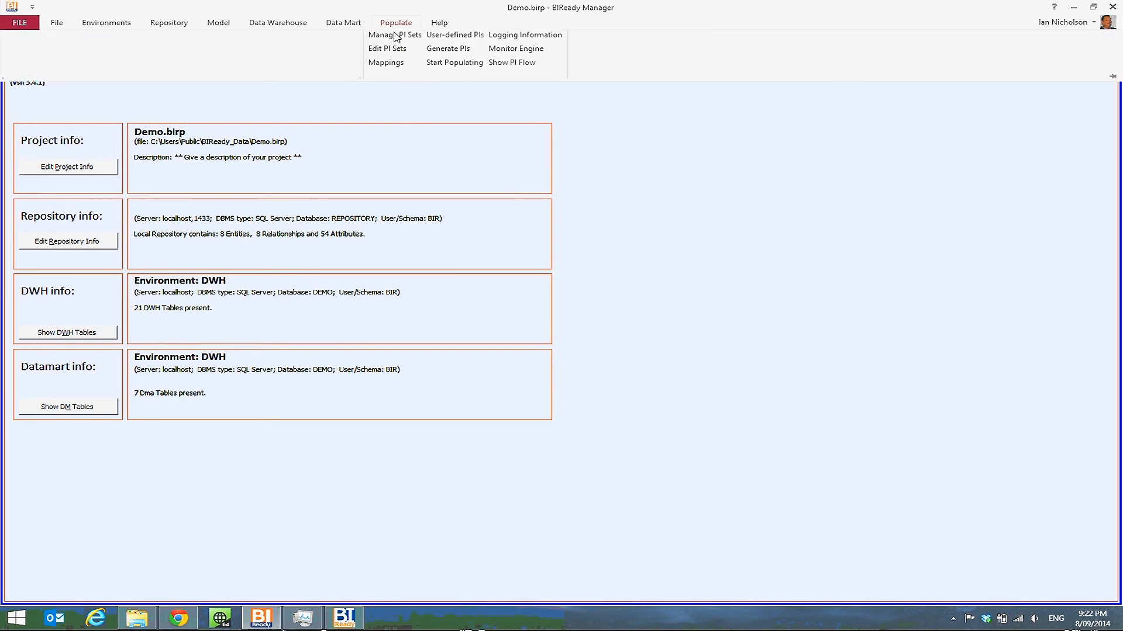
left_click(544, 44)
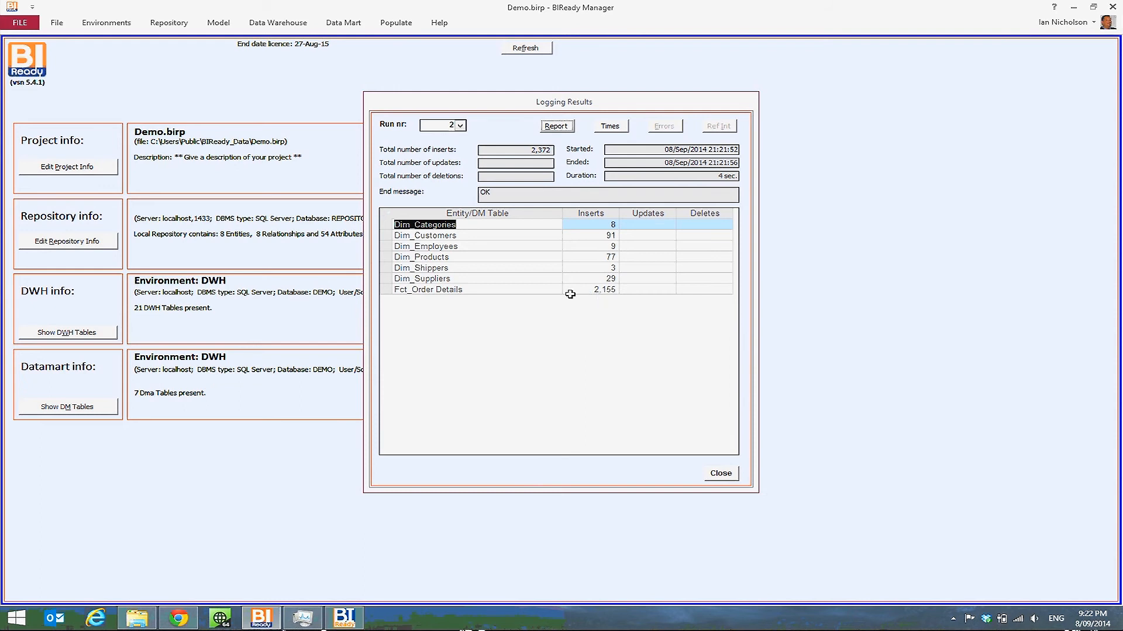
double_click(533, 294)
double_click(597, 291)
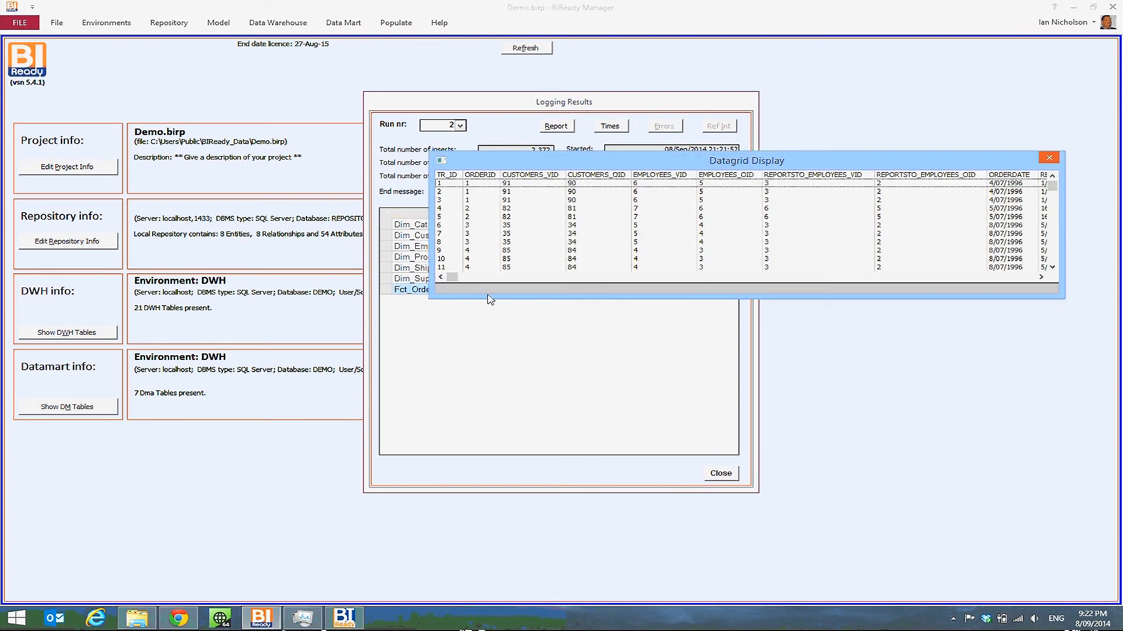
left_click(465, 277)
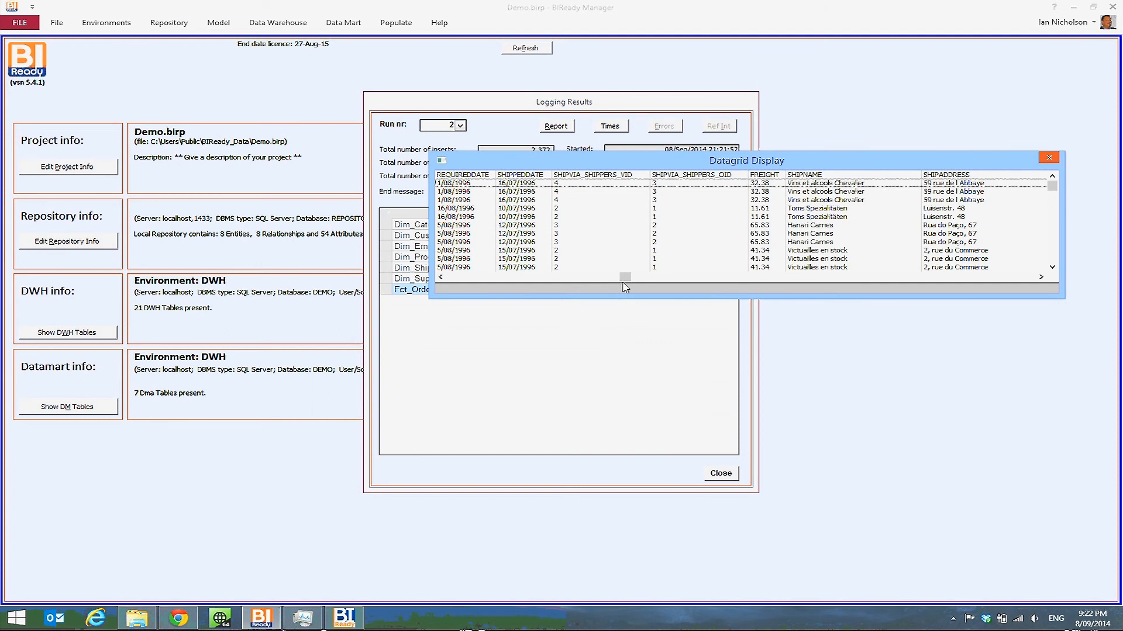
left_click_drag(625, 276, 679, 281)
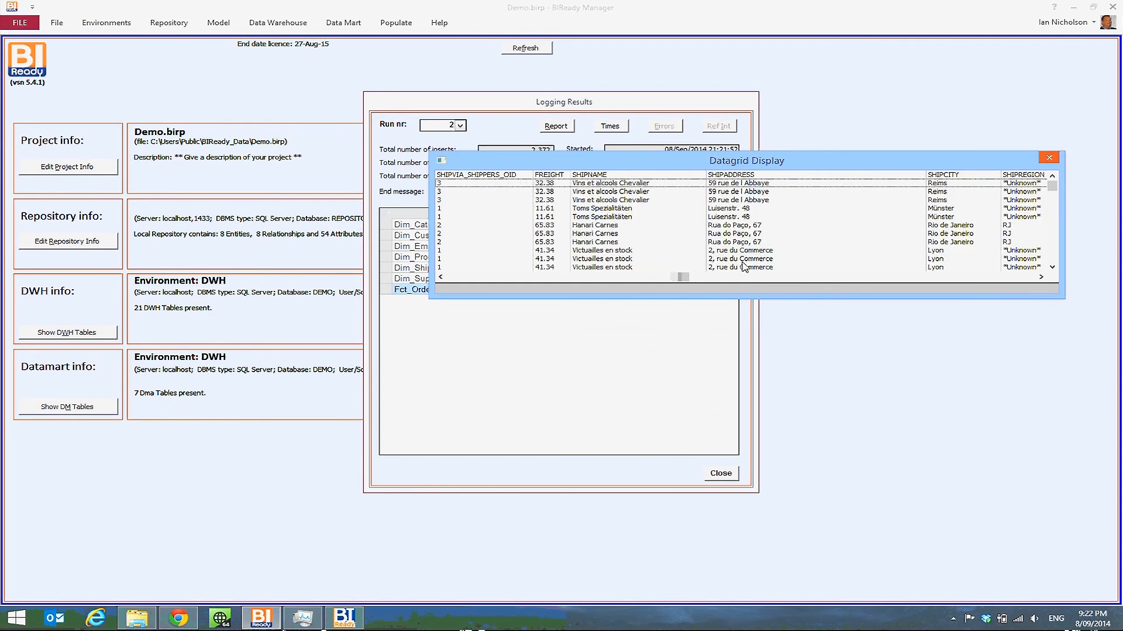
left_click(1049, 159)
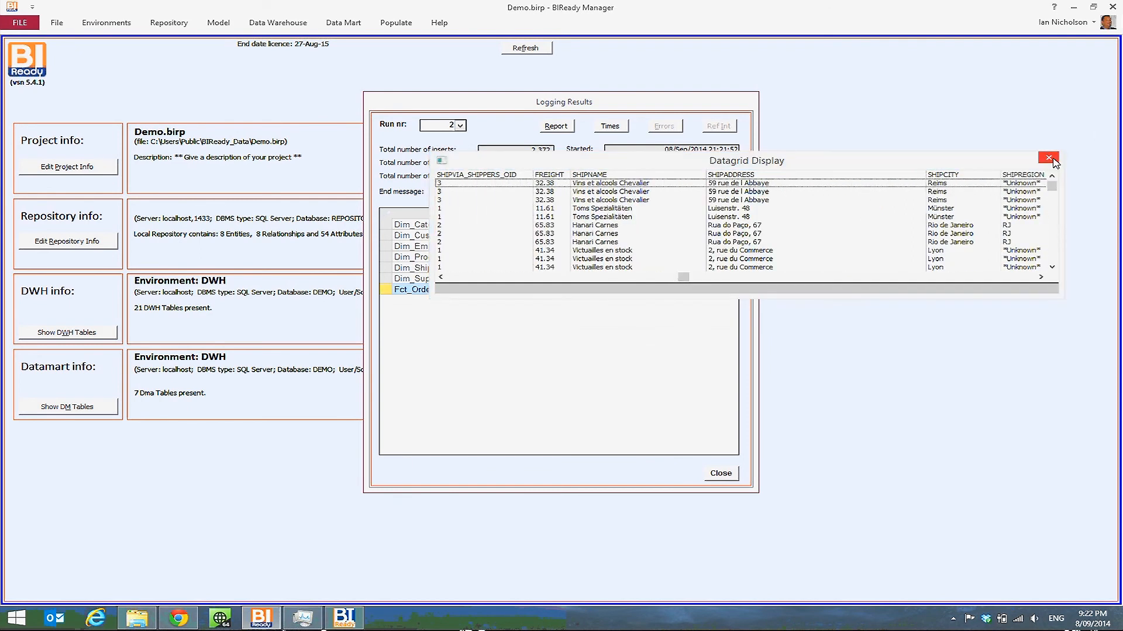
left_click(721, 473)
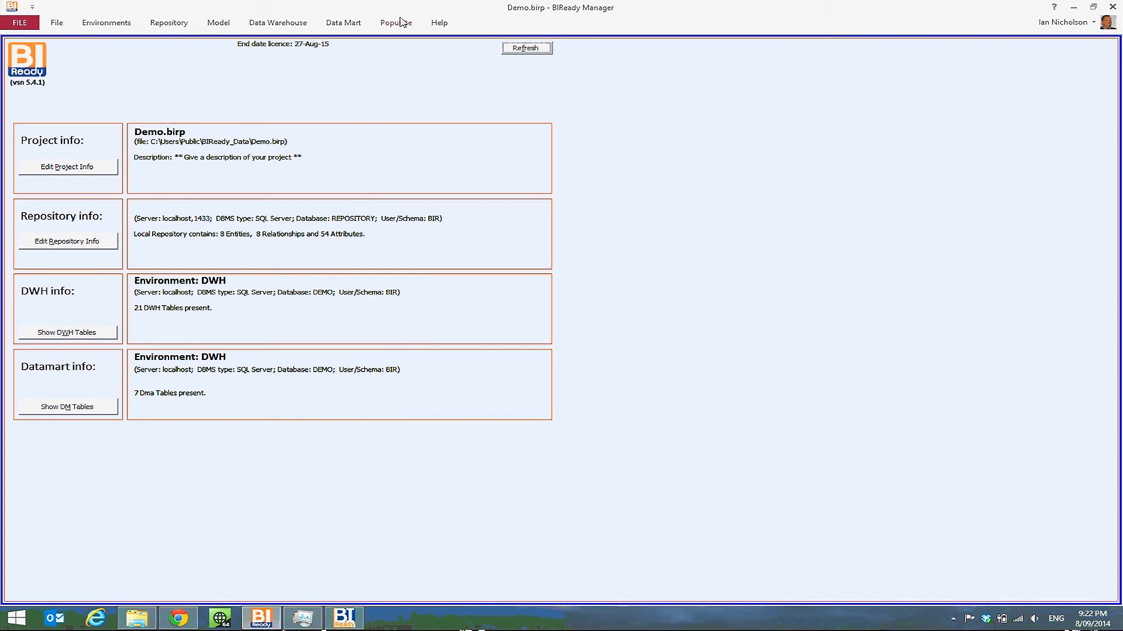
Add a new data shop named DataShop and open it in the Data Shop Editor
left_click(353, 27)
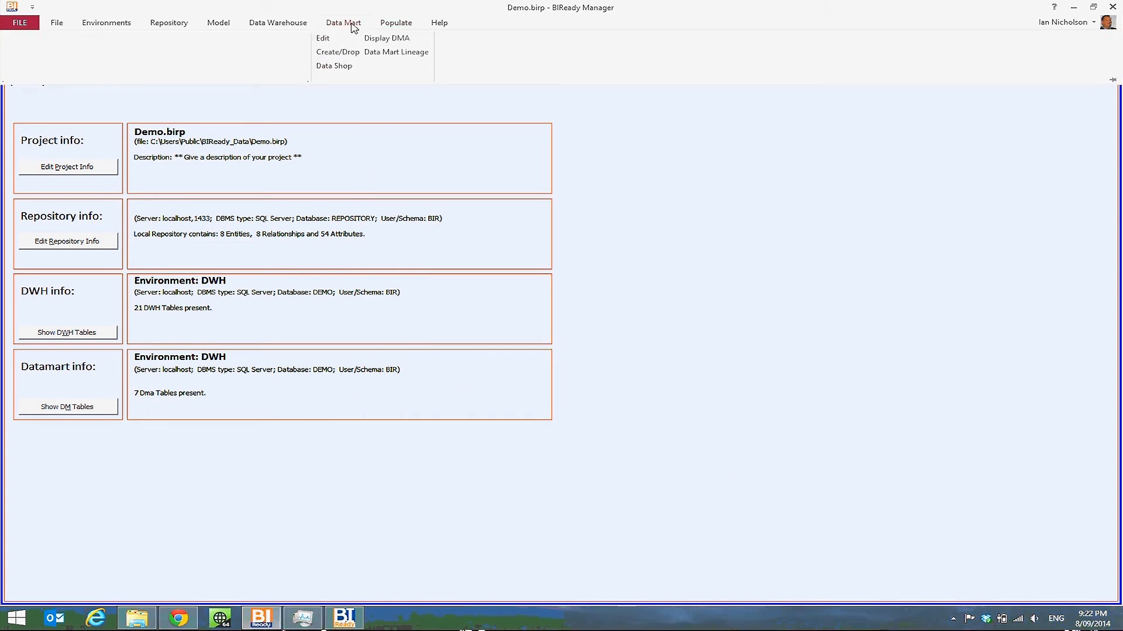
left_click(334, 67)
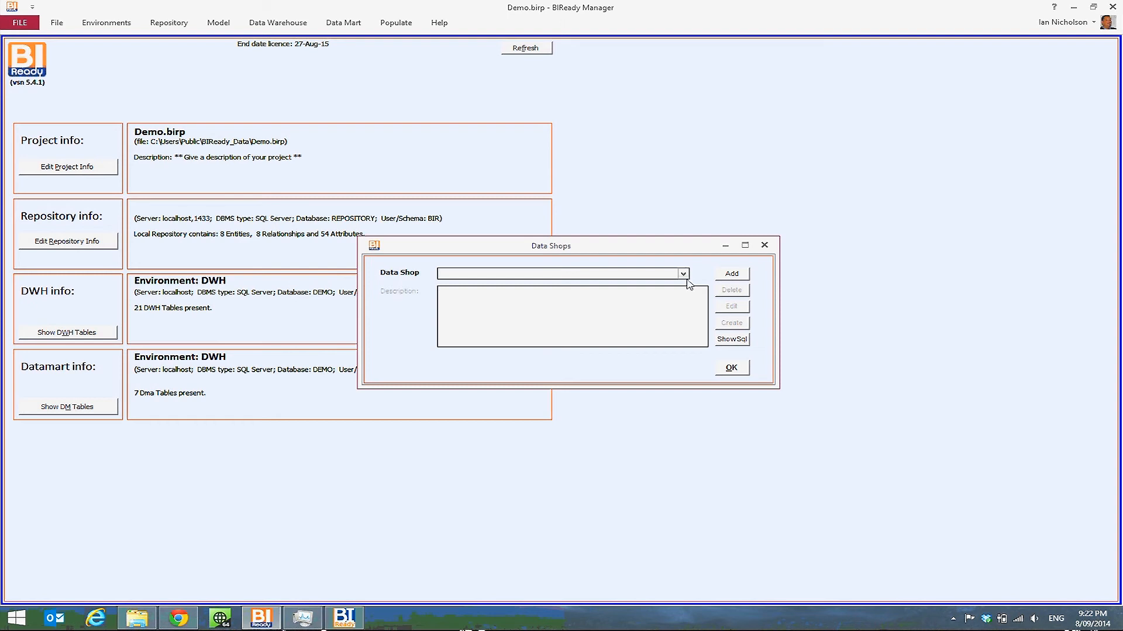
left_click(731, 273)
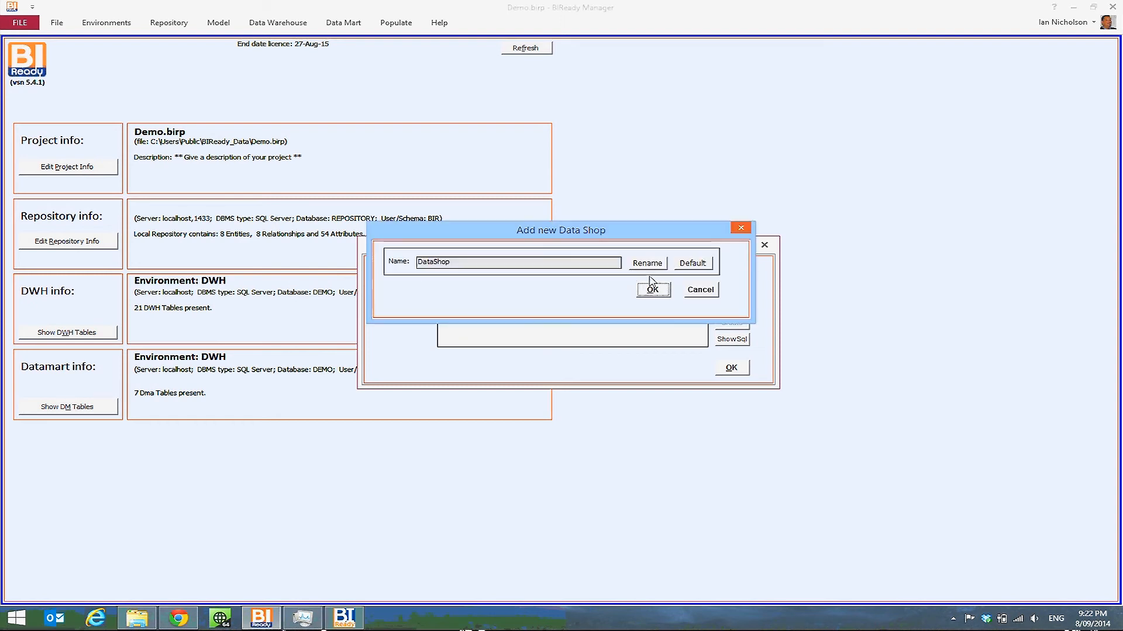
left_click(510, 263)
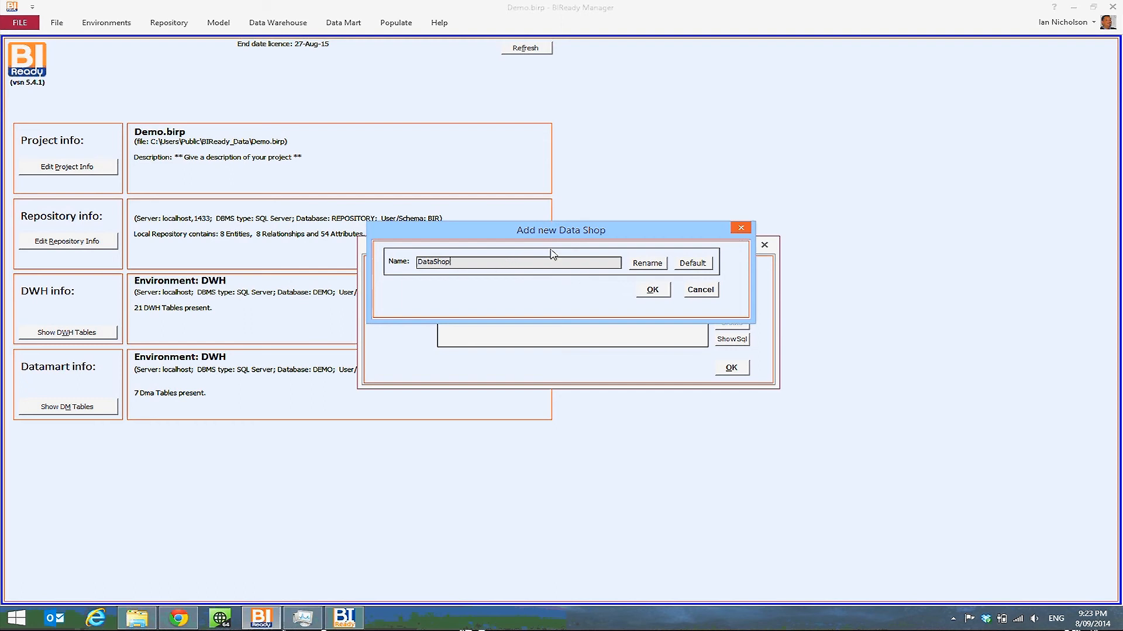
left_click(652, 290)
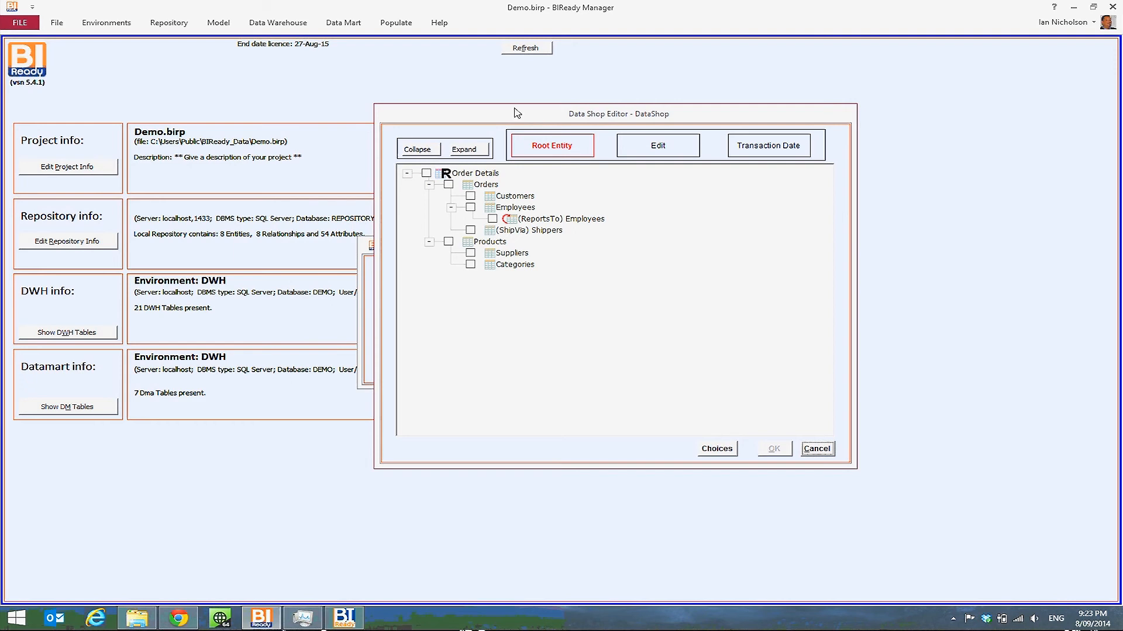
left_click_drag(558, 114, 530, 112)
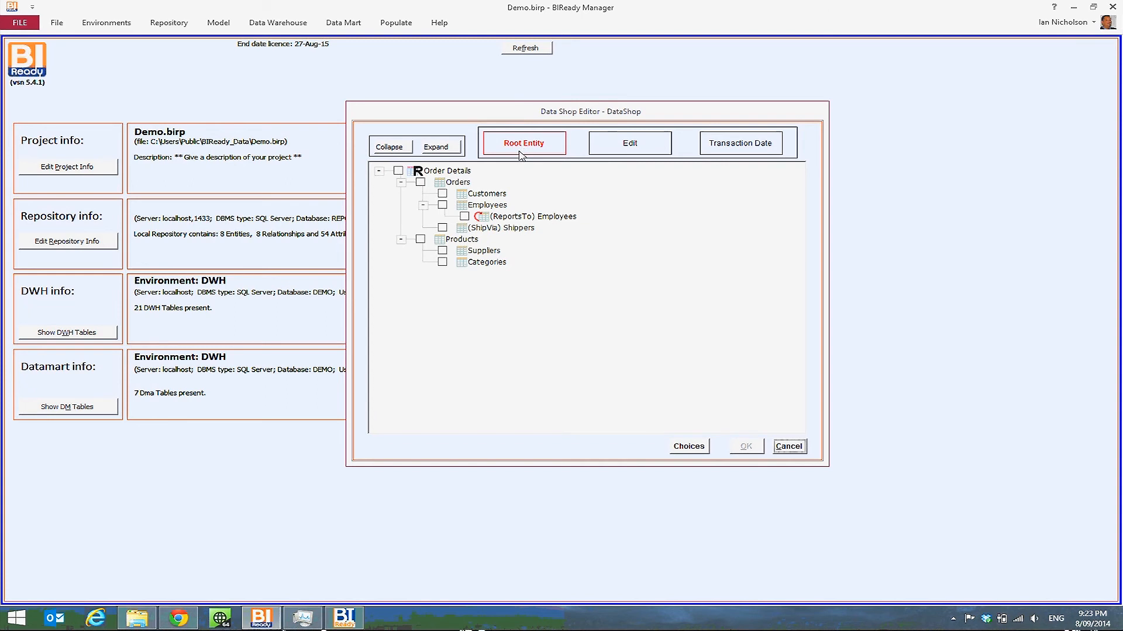
Include the customers' CompanyName, the orders' OrderDate and the shippers' CompanyName in the data shop
left_click(632, 145)
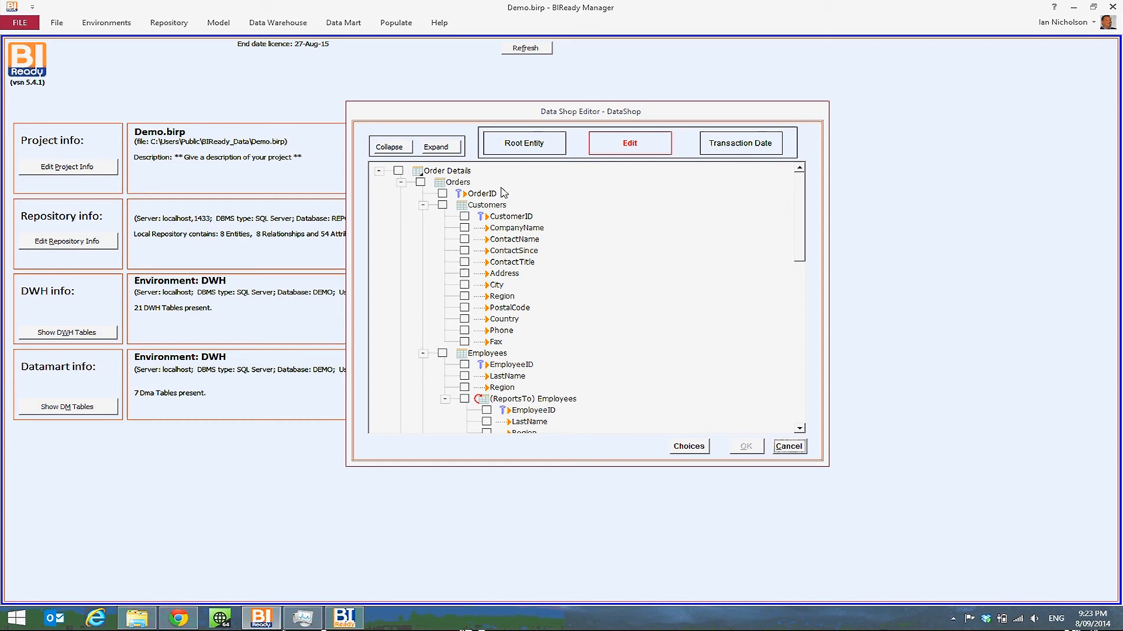
mouse_move(799, 185)
left_mouse_down()
mouse_move(807, 215)
mouse_move(808, 196)
left_mouse_up()
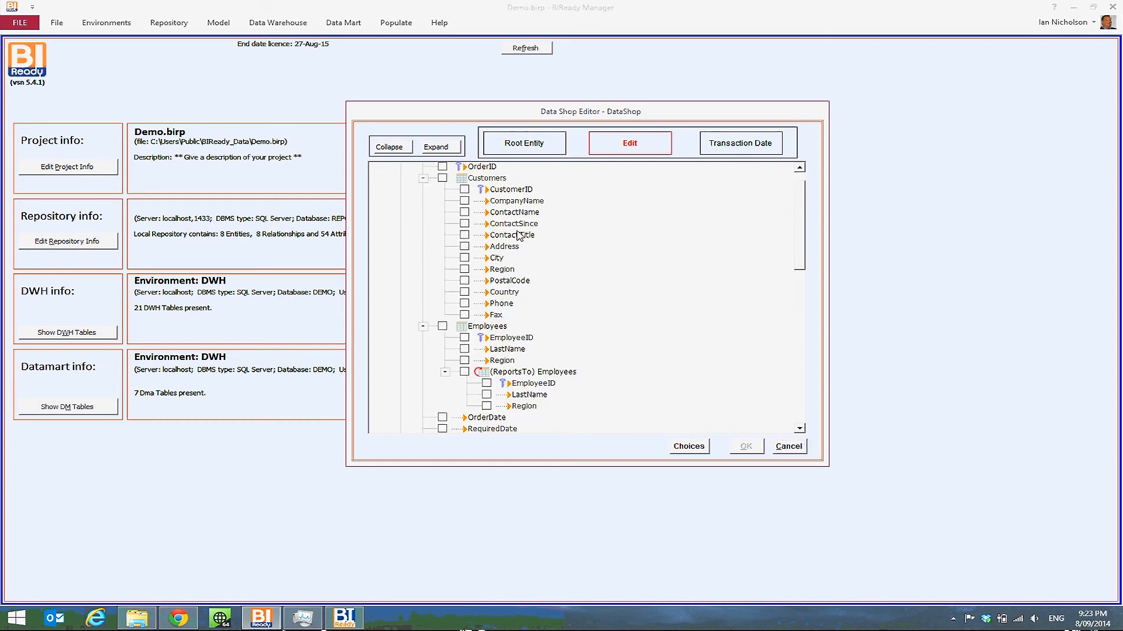
left_click(464, 201)
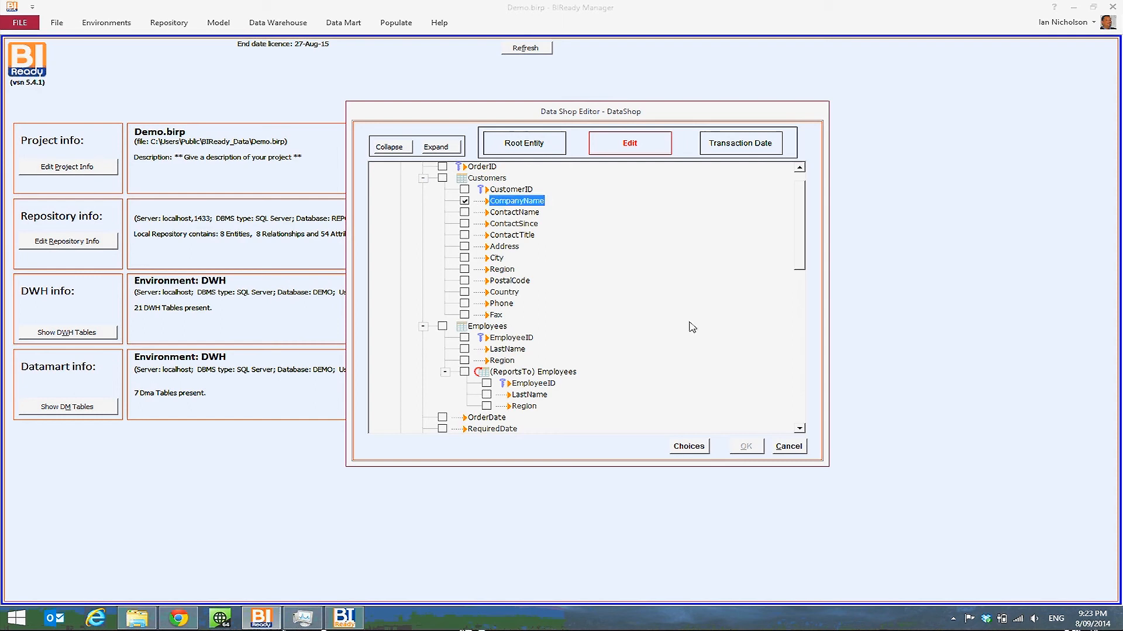
left_click_drag(808, 229, 807, 279)
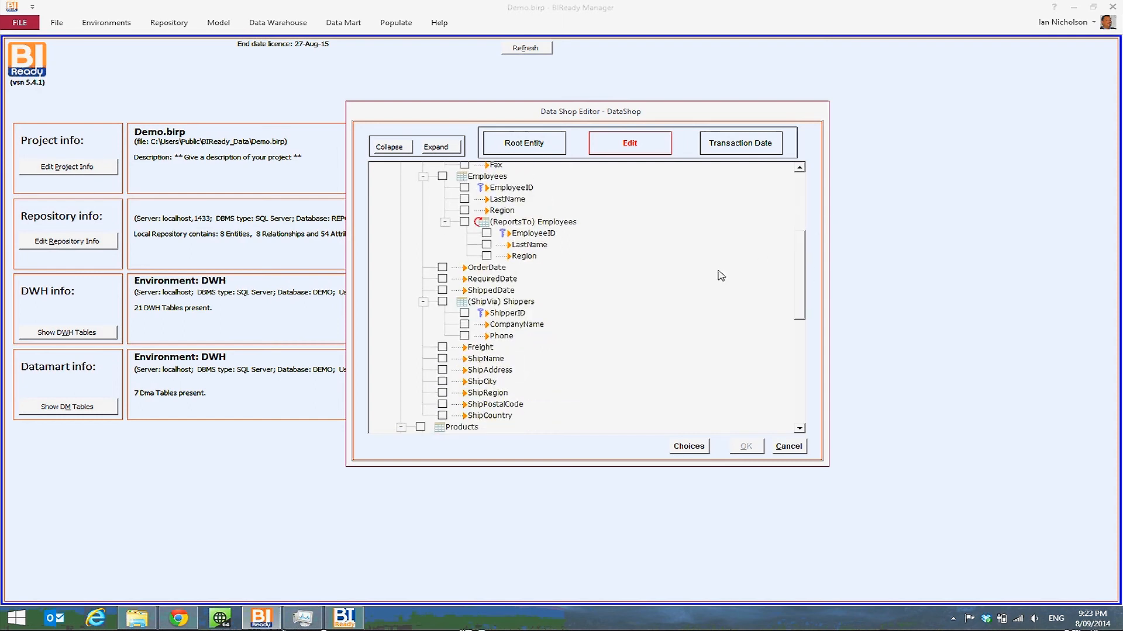
left_click(442, 269)
left_click(465, 324)
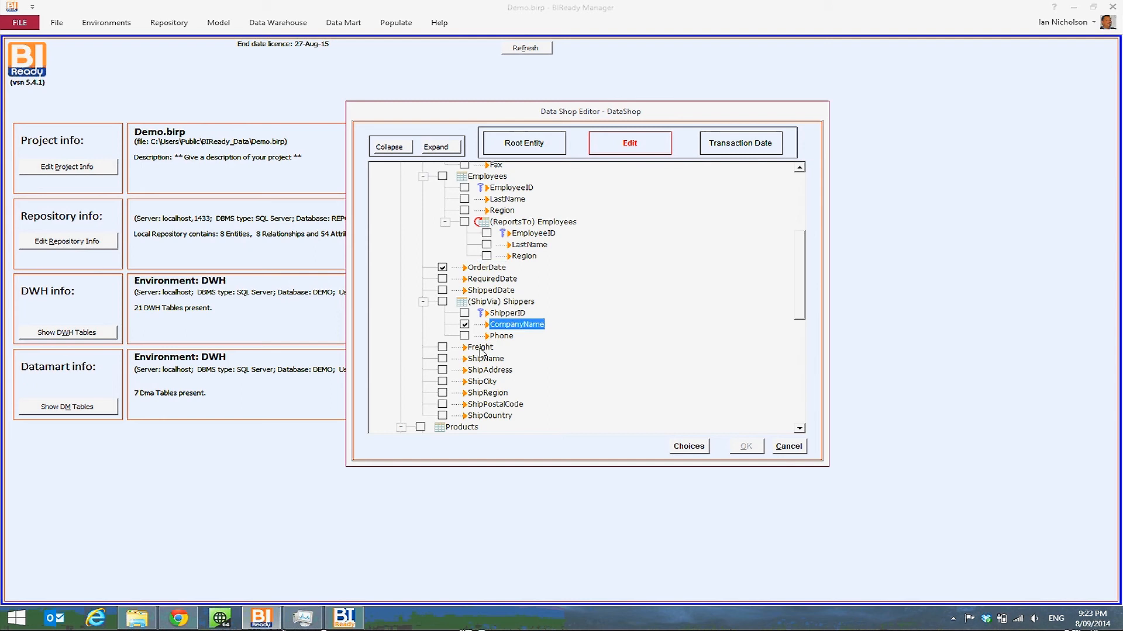
Include the orders' Freight attribute and set it as a measure with money formatting and 2 decimals
left_click(457, 349)
right_click(476, 348)
left_click(511, 358)
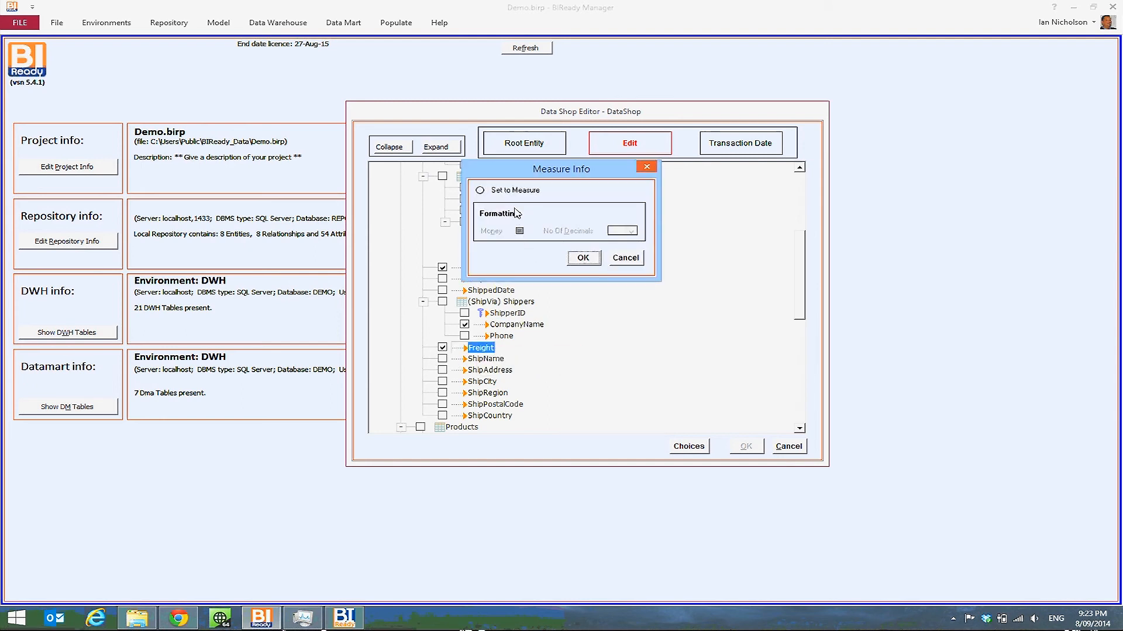
left_click(498, 197)
left_click(520, 231)
left_click(631, 231)
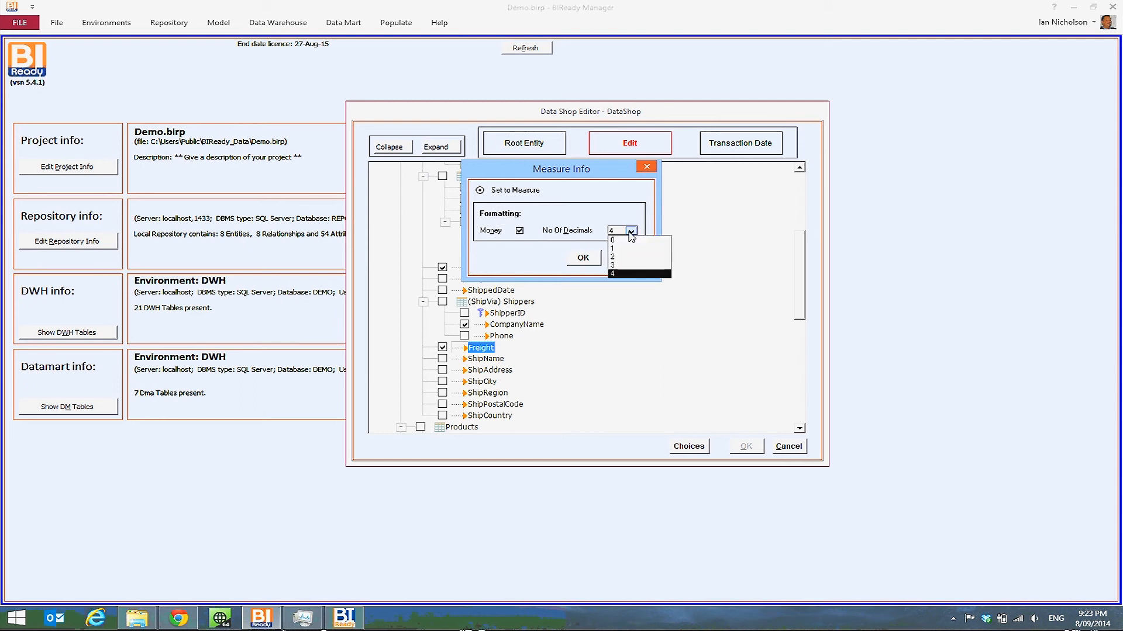
left_click(622, 261)
left_click(583, 258)
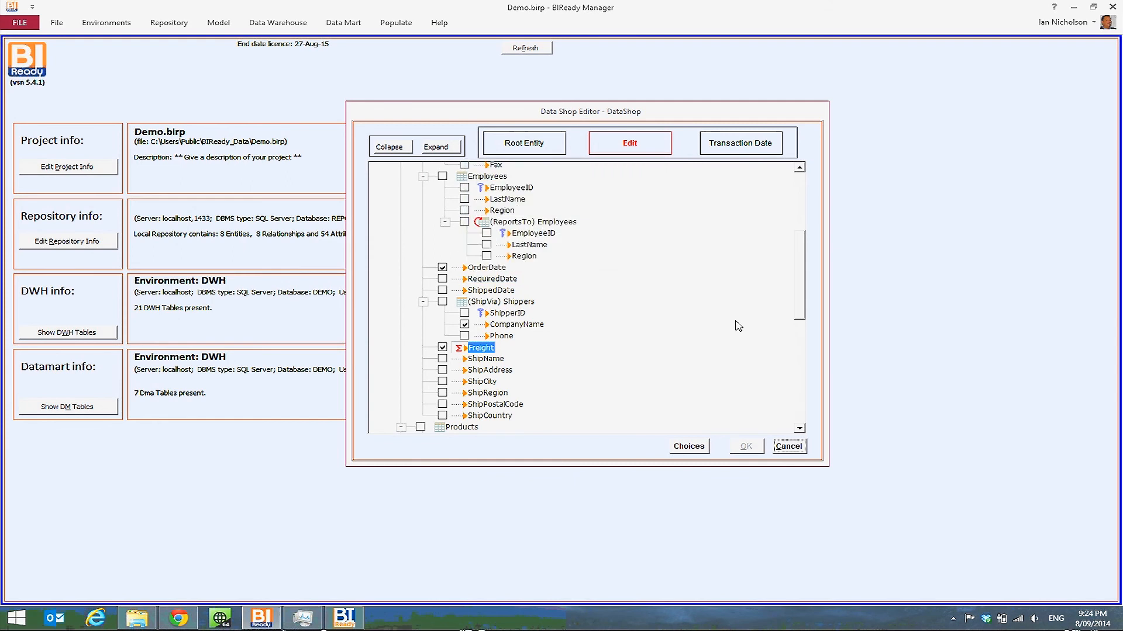
Include the products' ProductName and the categories' CategoryName in the data shop
scroll(800, 301, "down", 1)
scroll(800, 300, "down", 2)
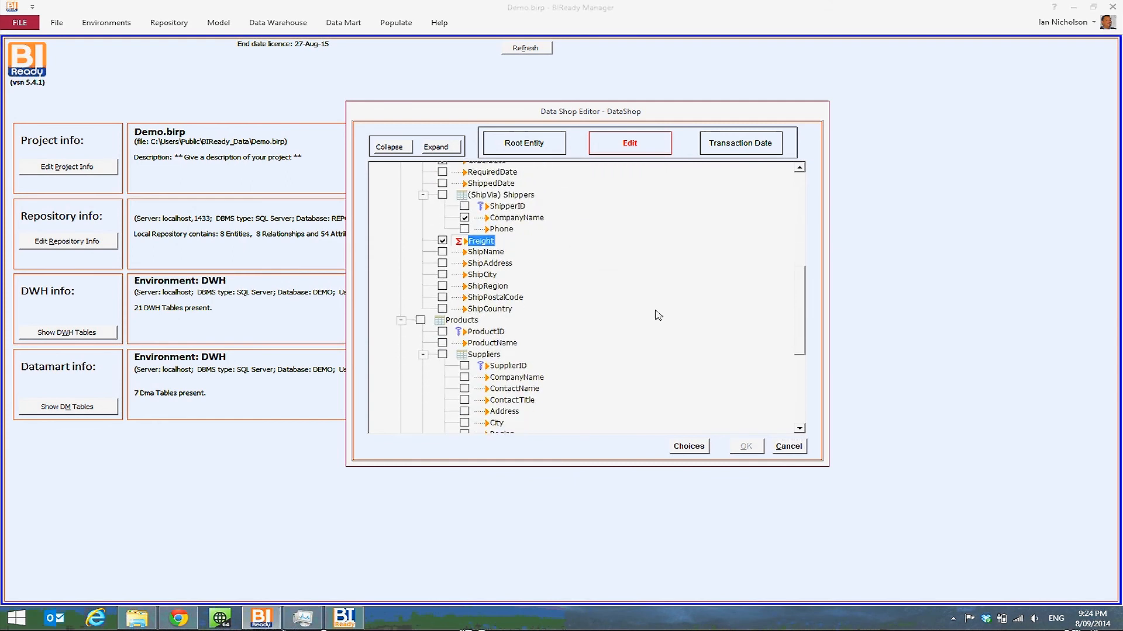
left_click(443, 343)
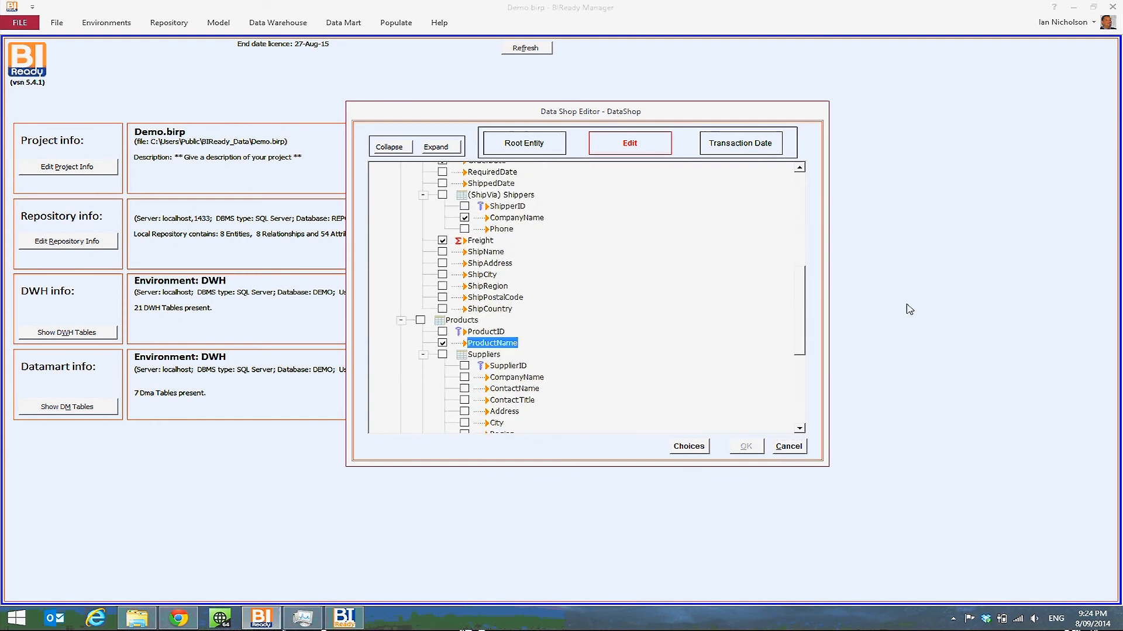
scroll(803, 330, "down", 2)
left_click_drag(803, 330, 804, 377)
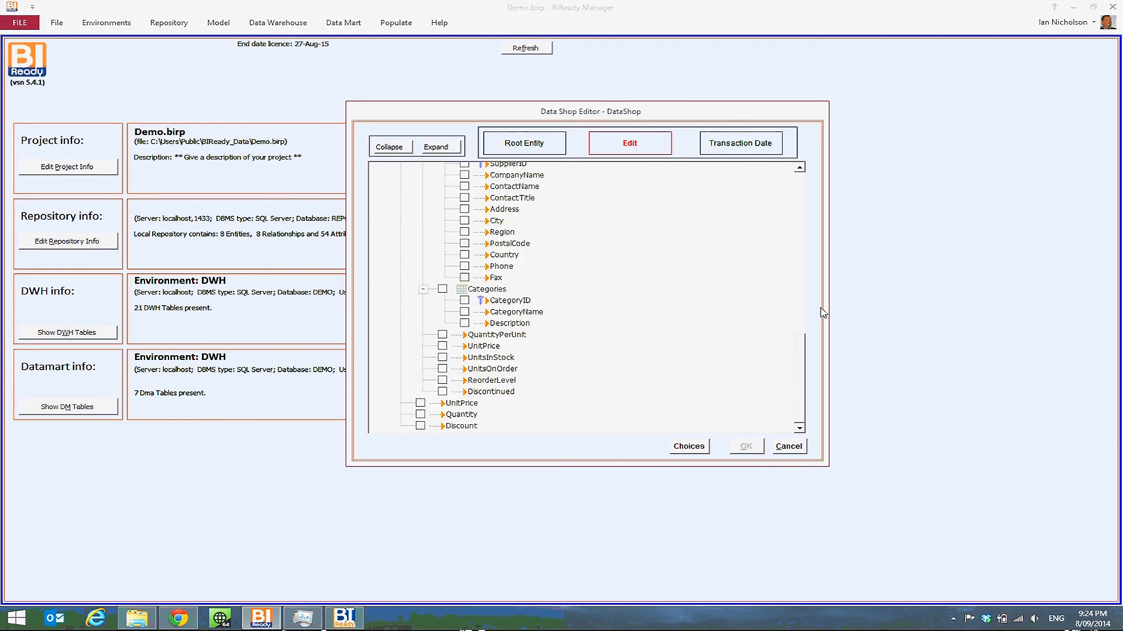
left_click(465, 312)
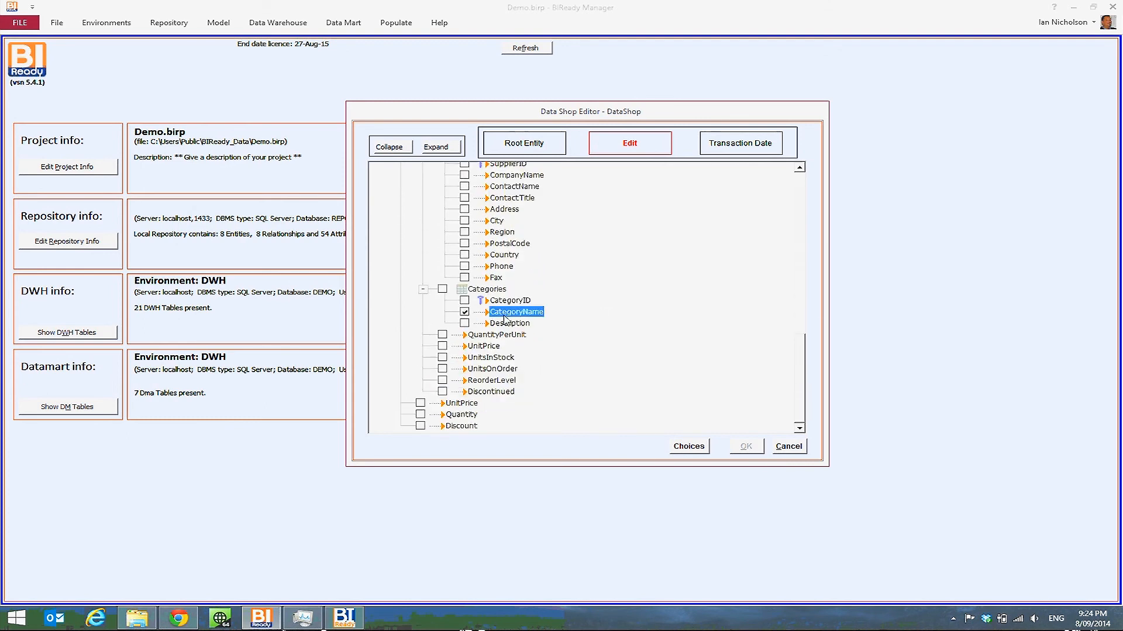
Set OrderDate as the data shop's transaction date and save the data shop definition
left_click(733, 153)
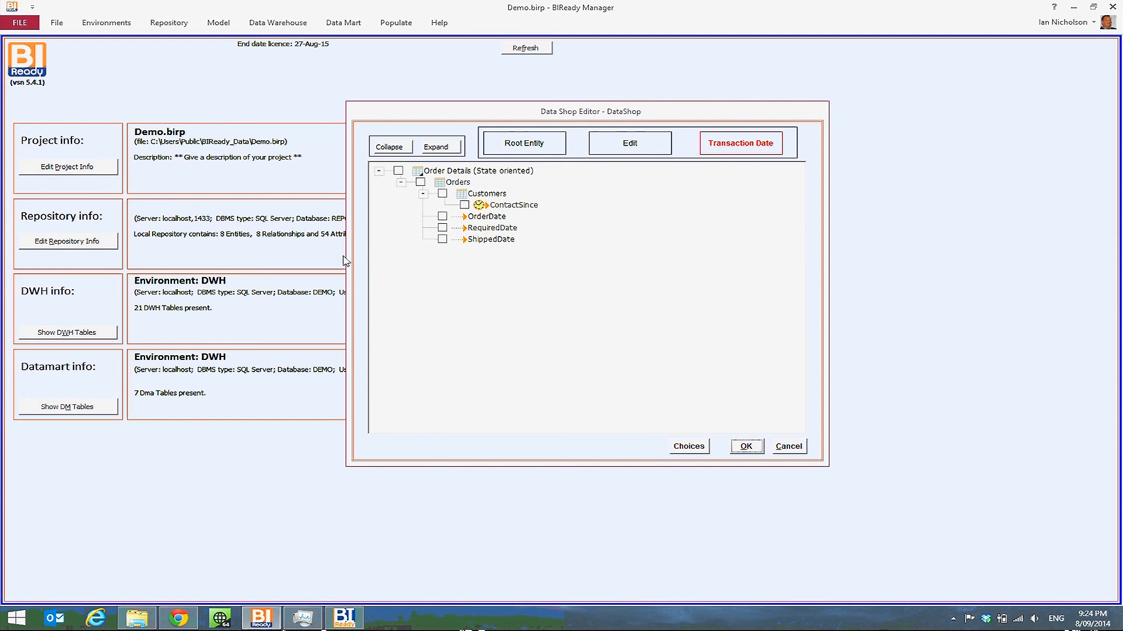
left_click(444, 218)
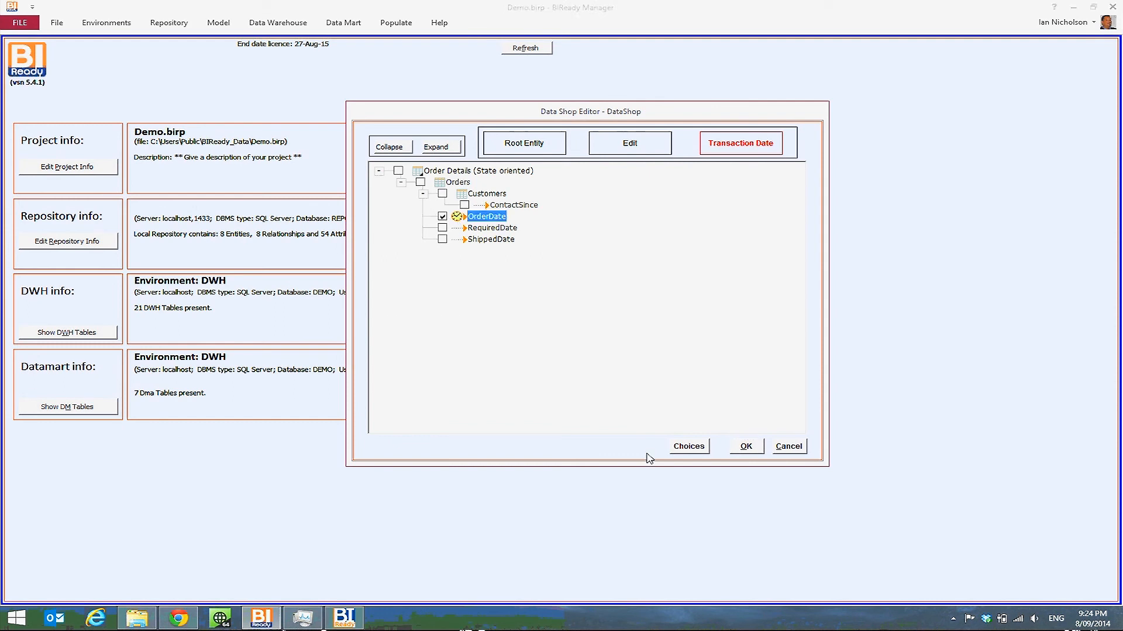
left_click(757, 448)
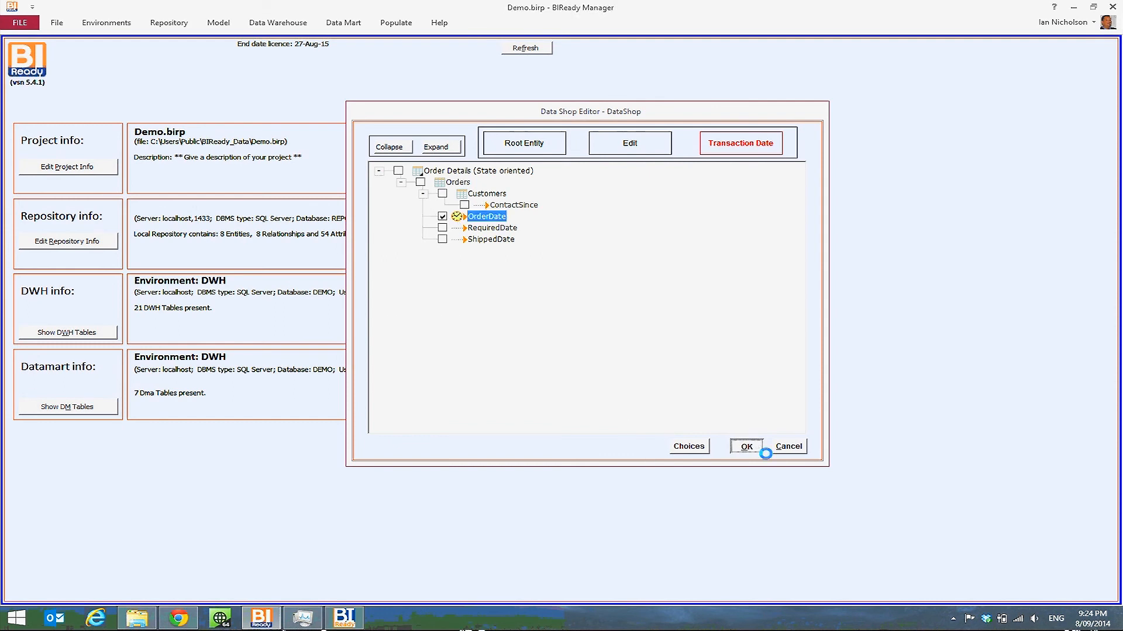
Create the data shop workbook from DataShop under the name DataShop1
left_click(735, 325)
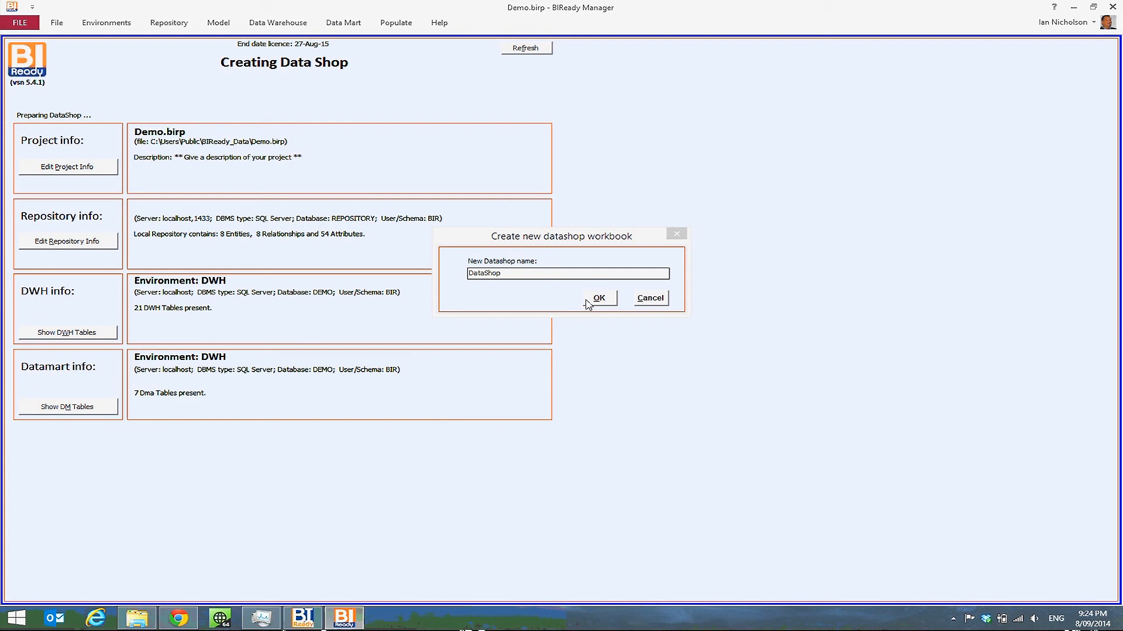
left_click(538, 275)
type("1")
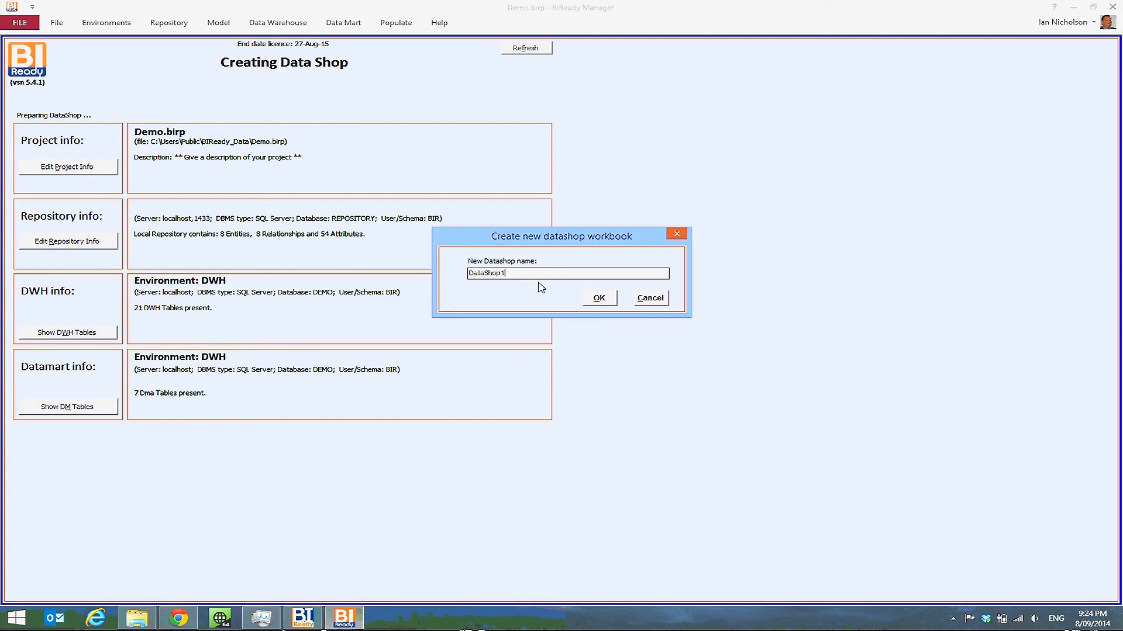
left_click(595, 298)
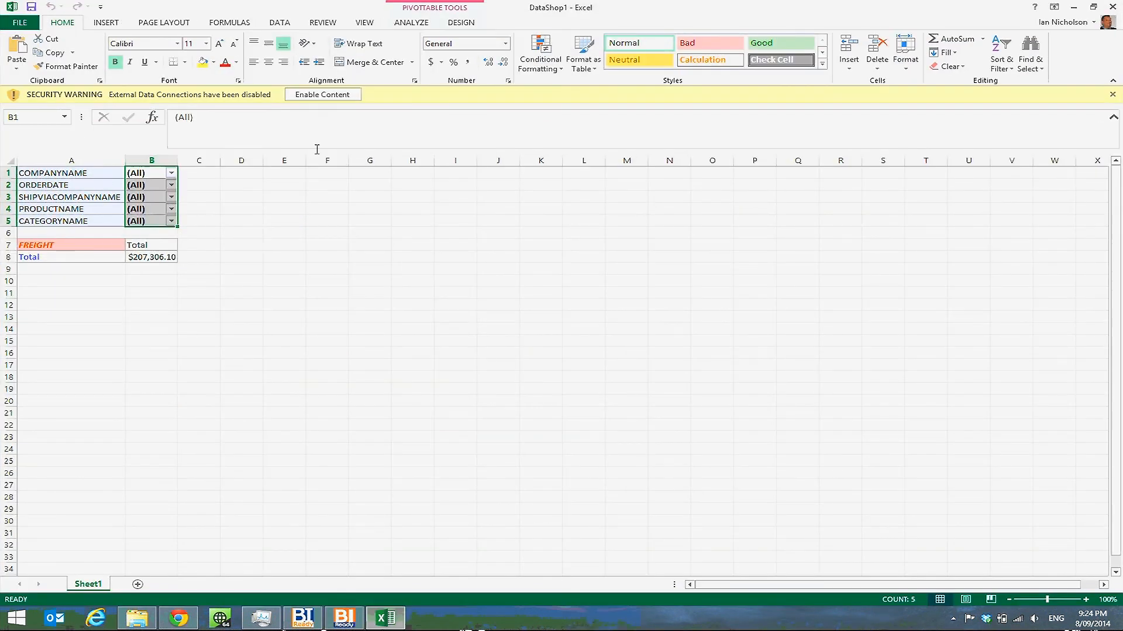
In Excel, enable the external data connections and arrange the pivot table with SHIPVIACOMPANYNAME as columns and CATEGORYNAME as rows
left_click(313, 97)
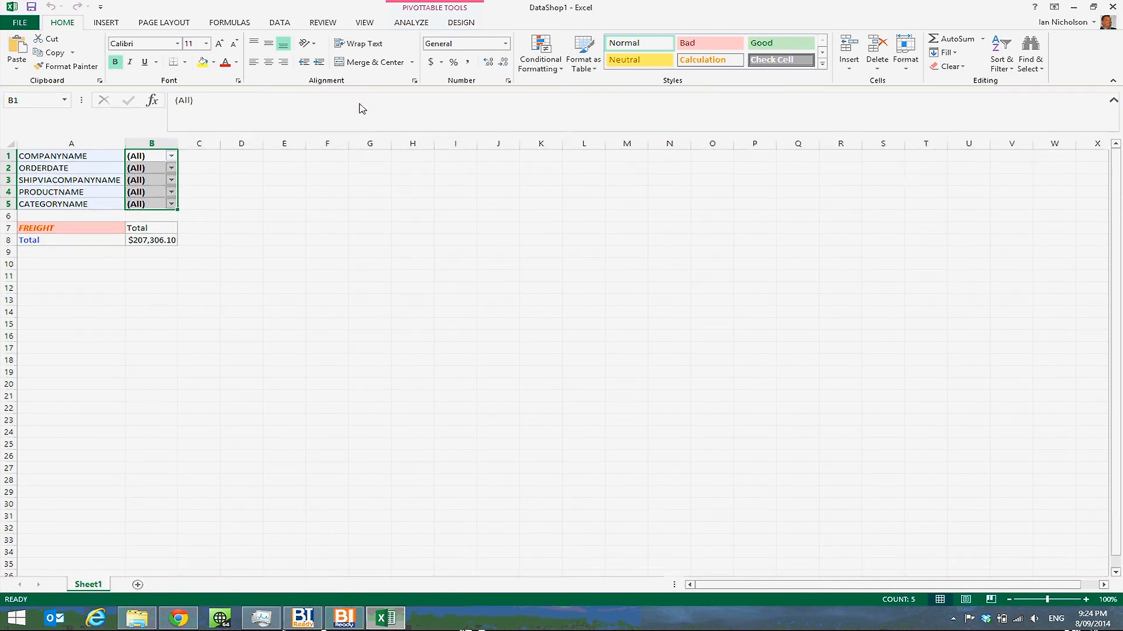
left_click(402, 24)
left_click(904, 55)
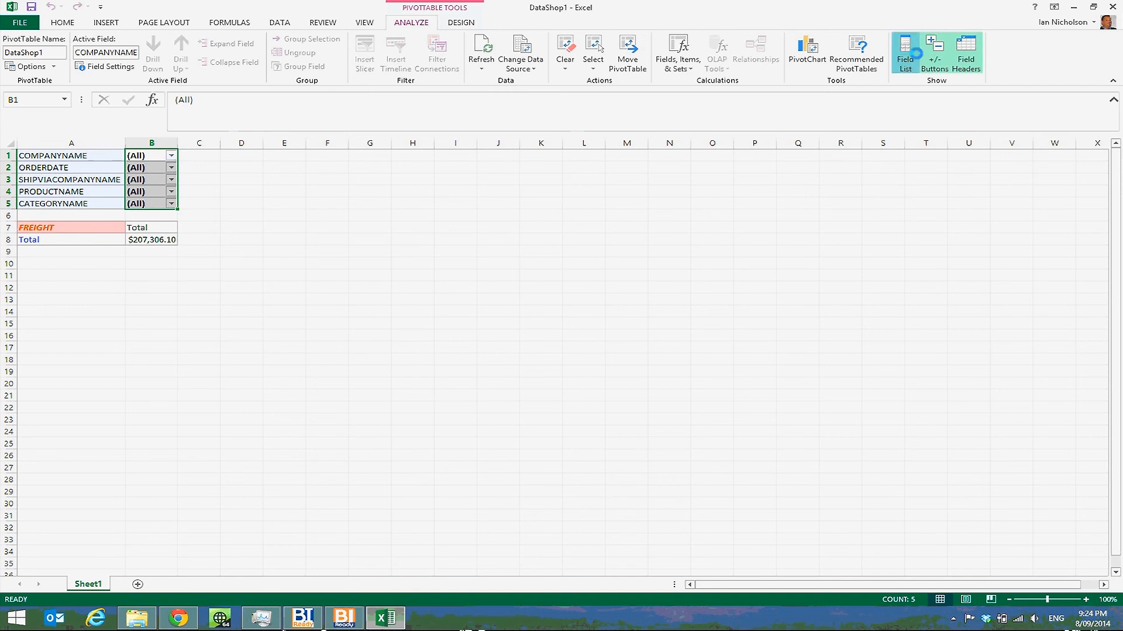
left_click_drag(1046, 252, 1097, 431)
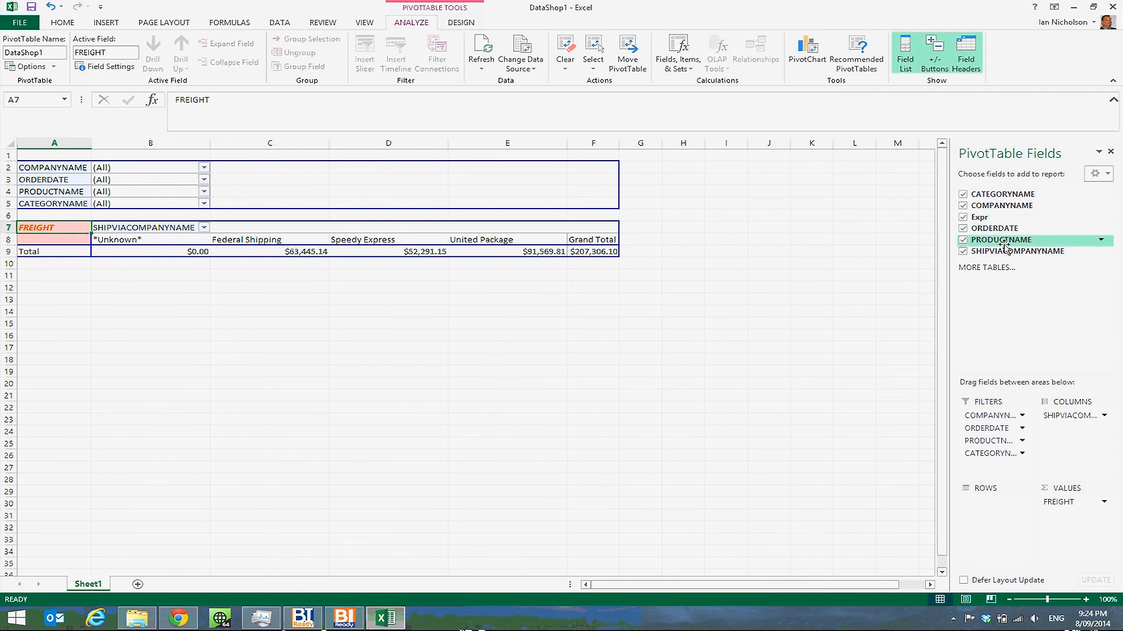
left_click_drag(1018, 194, 1005, 506)
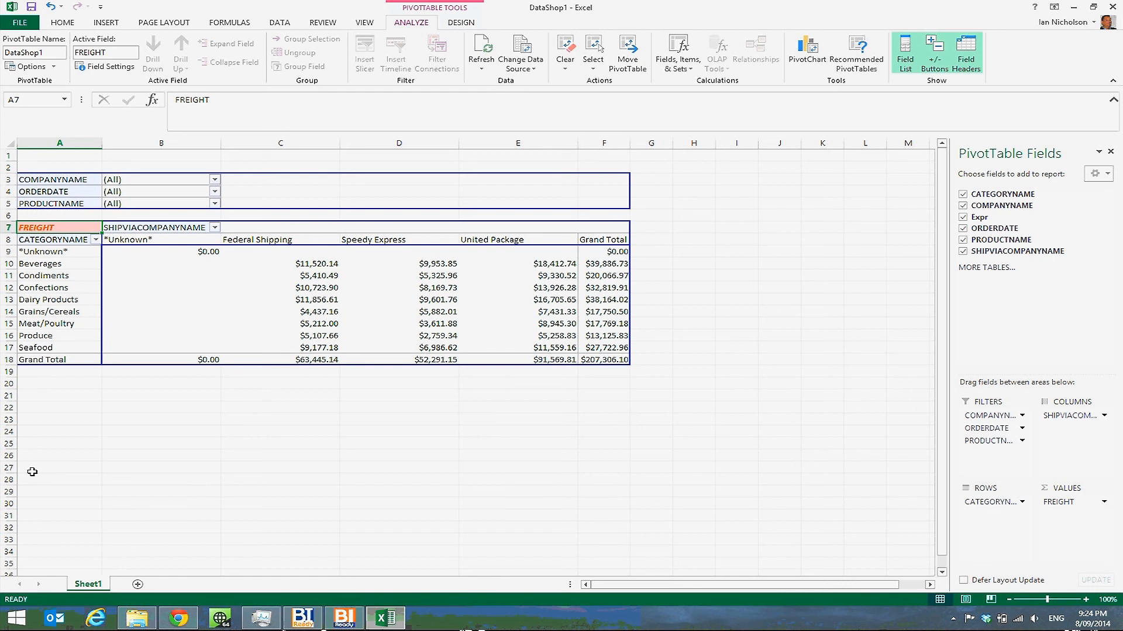